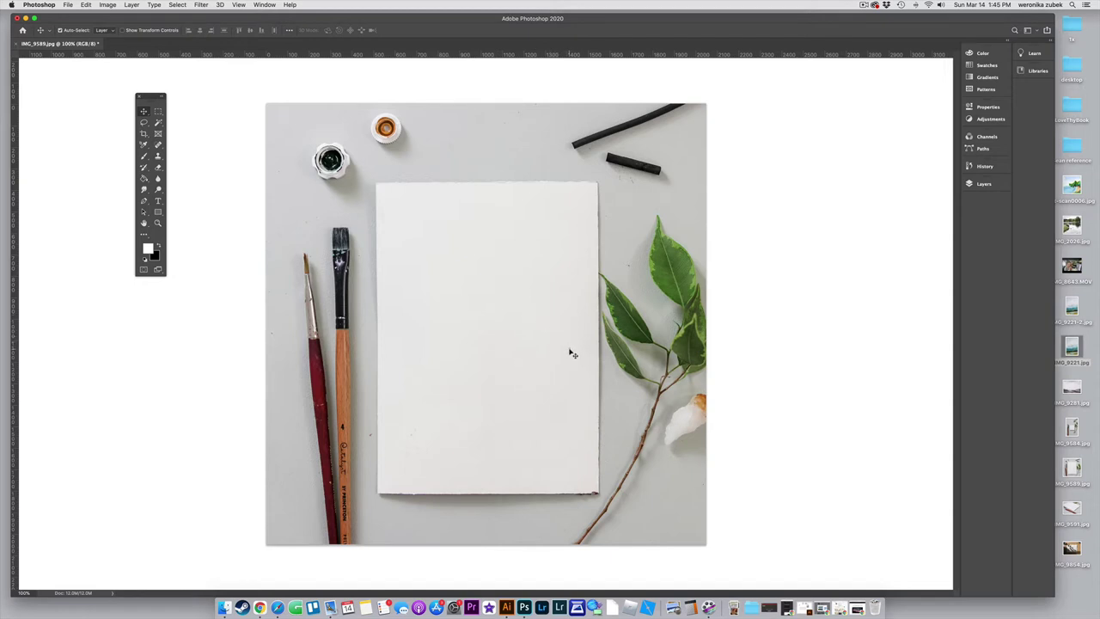
# Examine the blank paper in the photo closely for specks, stains and damaged edges
pyautogui.press('super+plus')
pyautogui.press('super+plus')
pyautogui.hscroll(2, 600, 354)
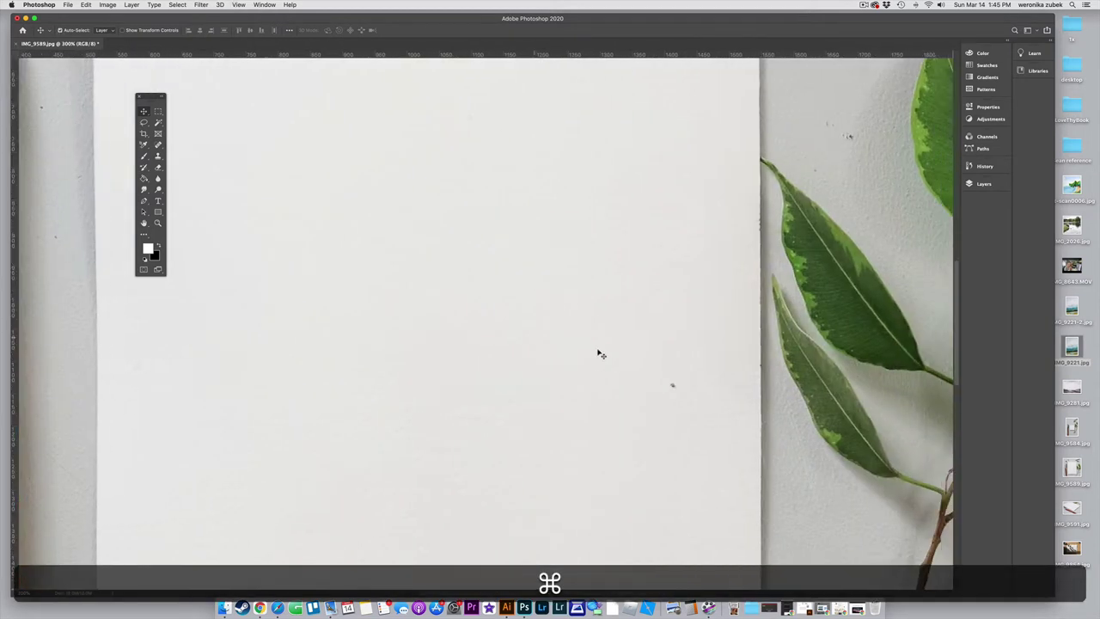
pyautogui.scroll(-2, 600, 353)
pyautogui.hscroll(1, 602, 354)
pyautogui.scroll(-5, 651, 308)
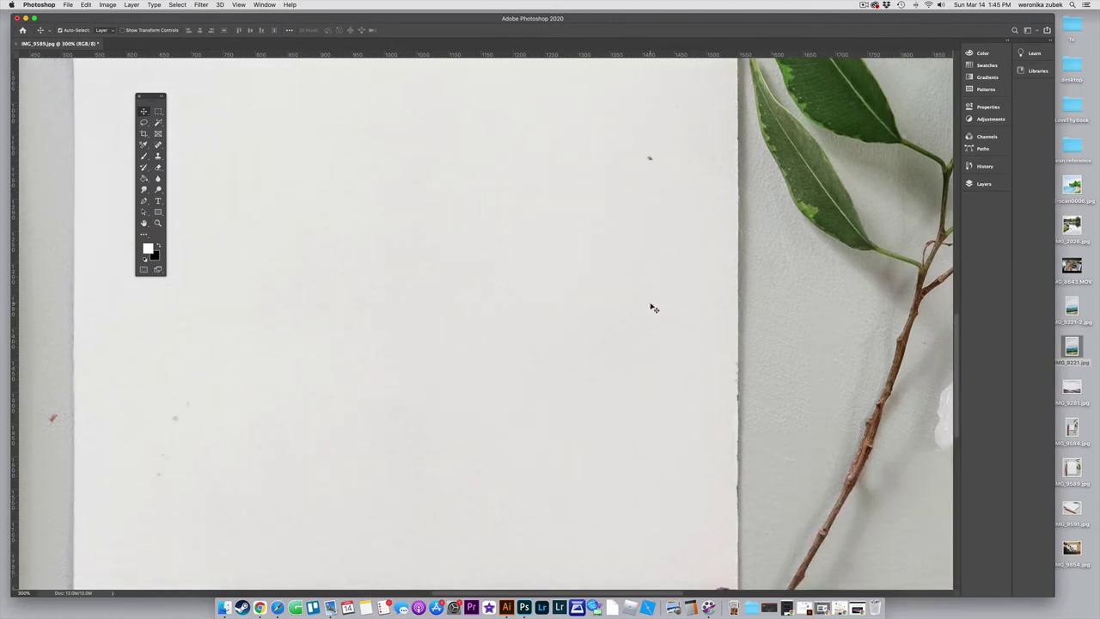
pyautogui.hscroll(-5, 651, 308)
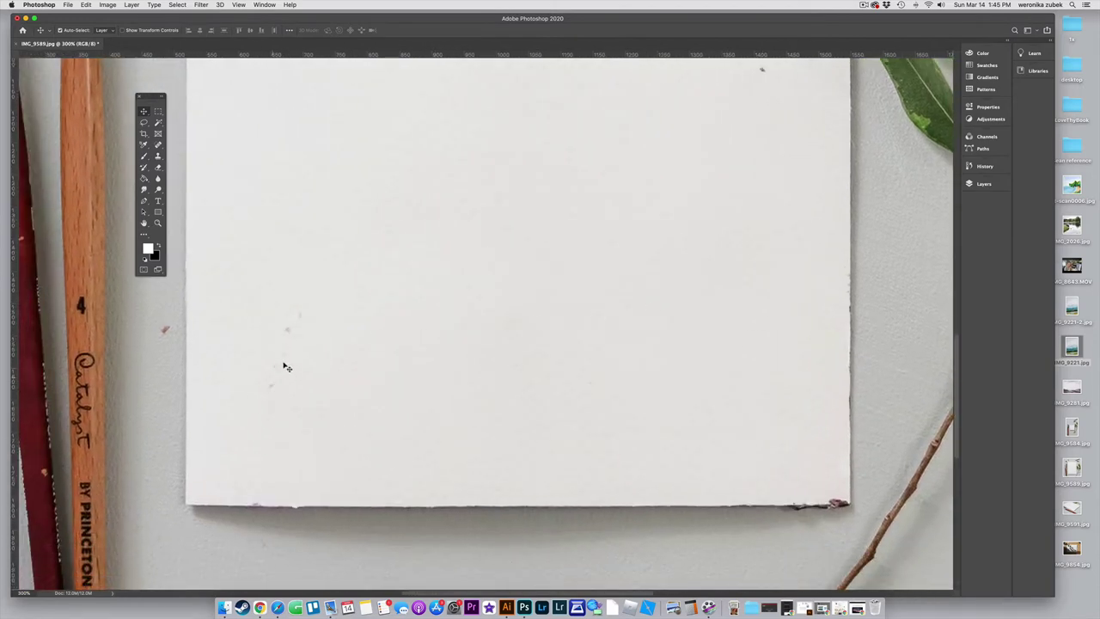
pyautogui.hscroll(-1, 557, 383)
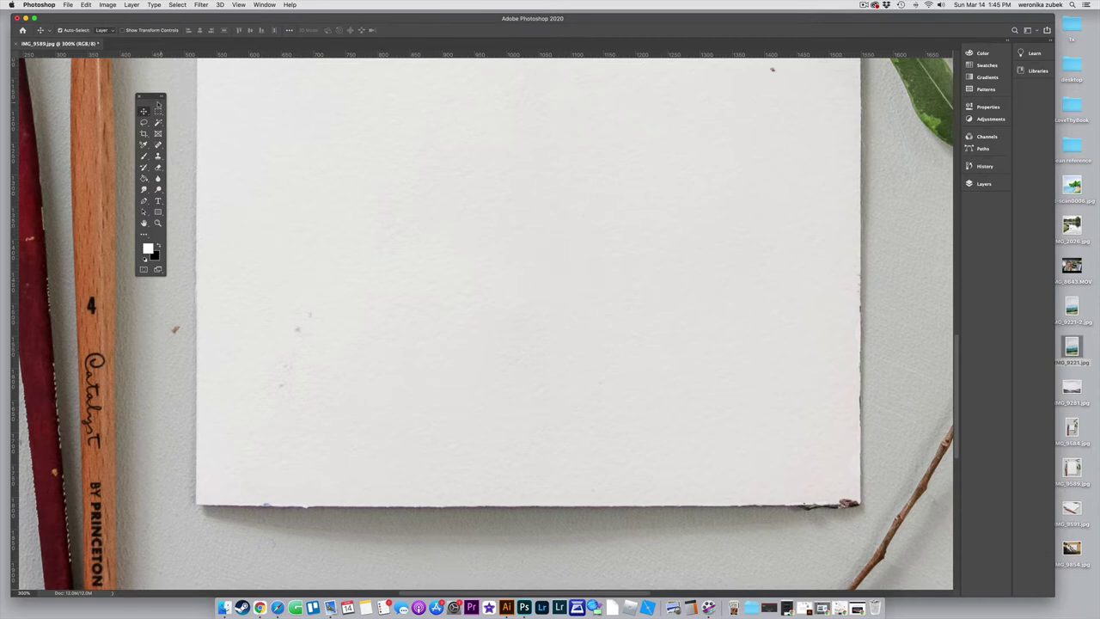
# Activate the Spot Healing Brush tool for retouching the photo
pyautogui.moveTo(143, 98)
pyautogui.mouseDown()
pyautogui.moveTo(12, 51)
pyautogui.moveTo(139, 97)
pyautogui.moveTo(168, 134)
pyautogui.moveTo(158, 97)
pyautogui.mouseUp()
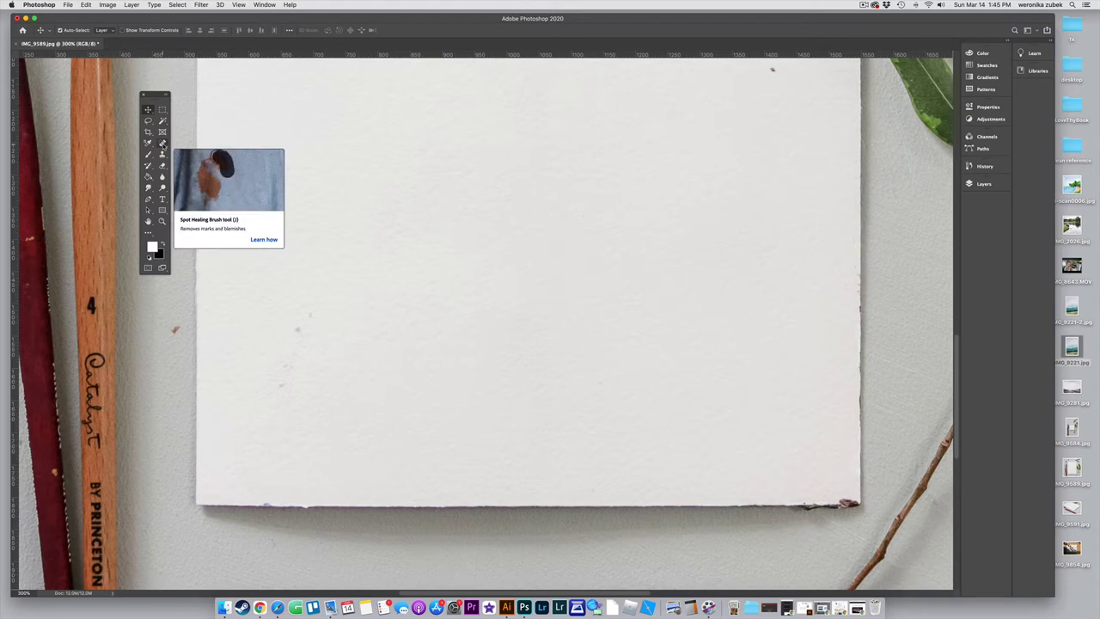
pyautogui.click(164, 146)
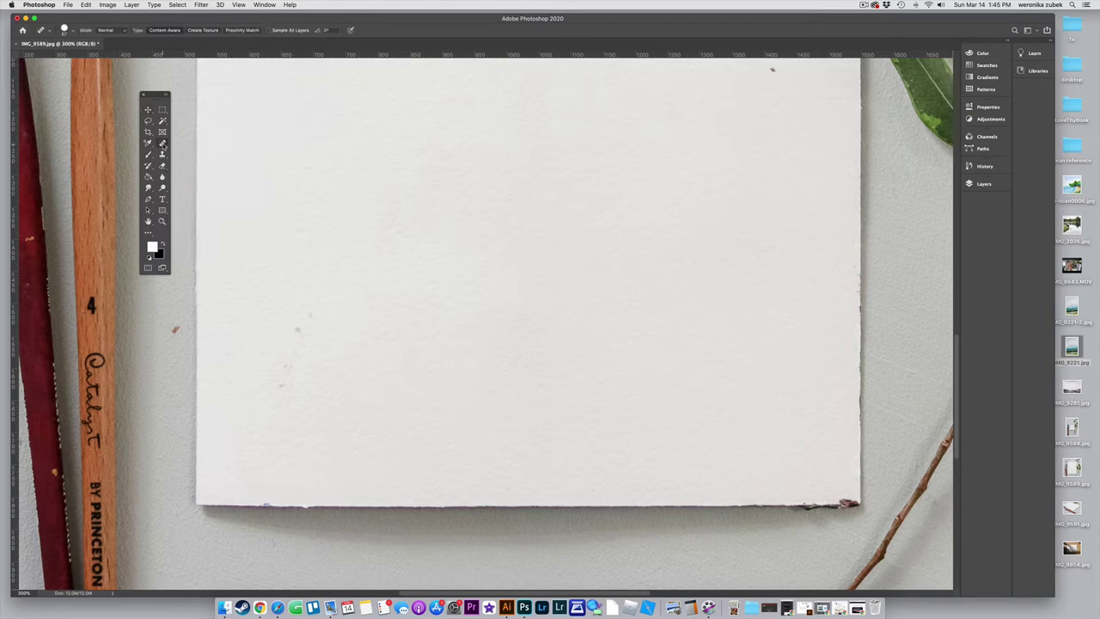
pyautogui.rightClick(164, 145)
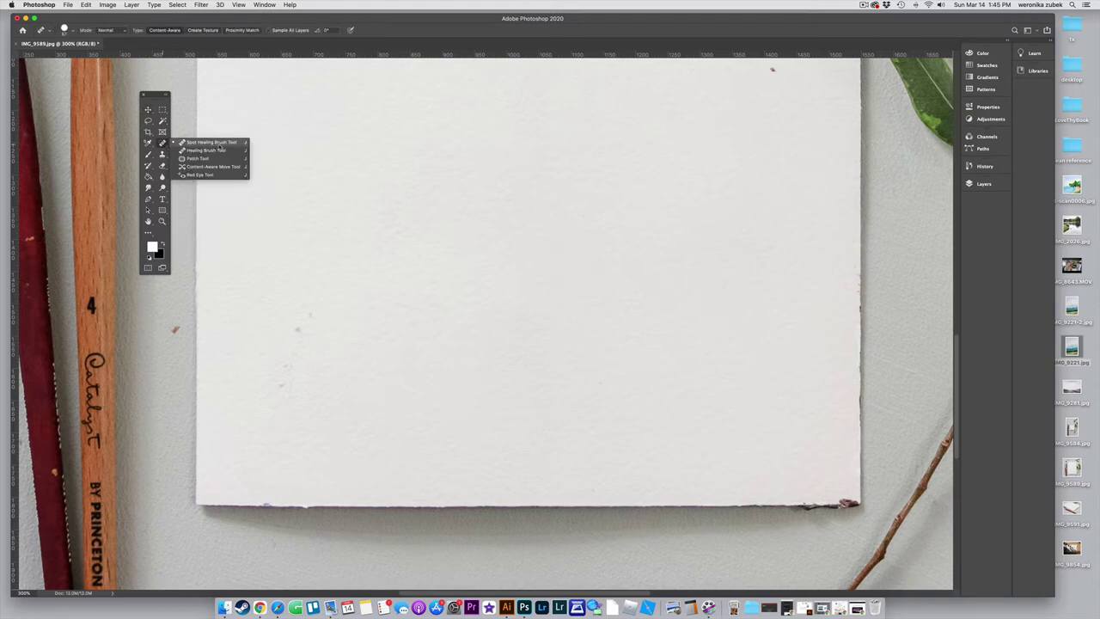
pyautogui.click(200, 143)
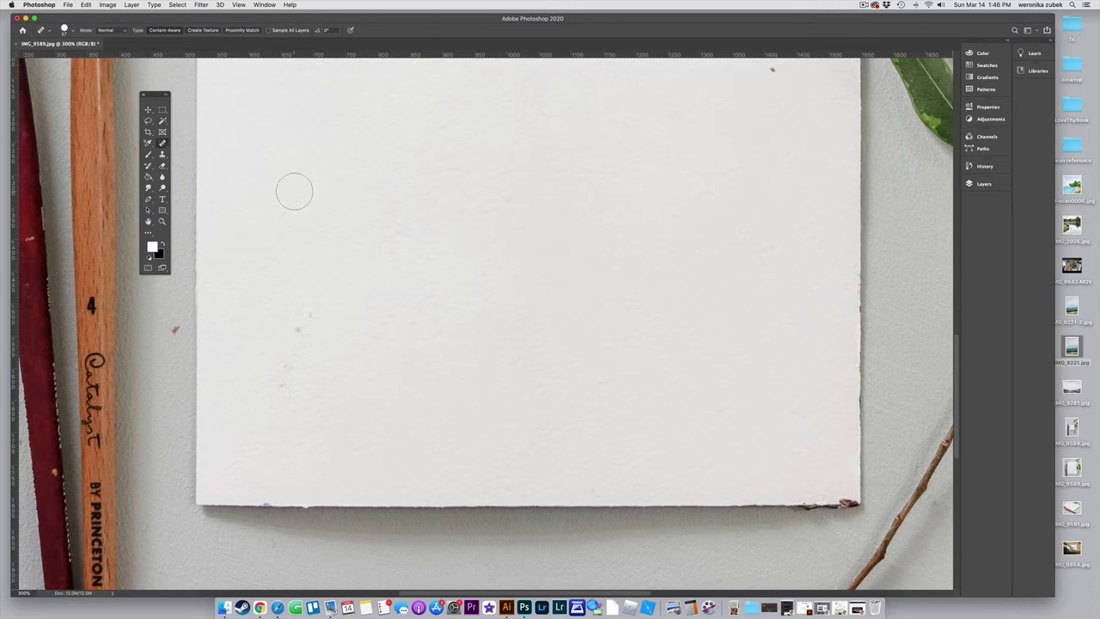
# Reduce the Spot Healing Brush size until it just covers the small specks on the lower left of the paper
pyautogui.click(287, 367)
pyautogui.press('[')
pyautogui.press(']')
pyautogui.press('[')
pyautogui.rightClick(309, 314)
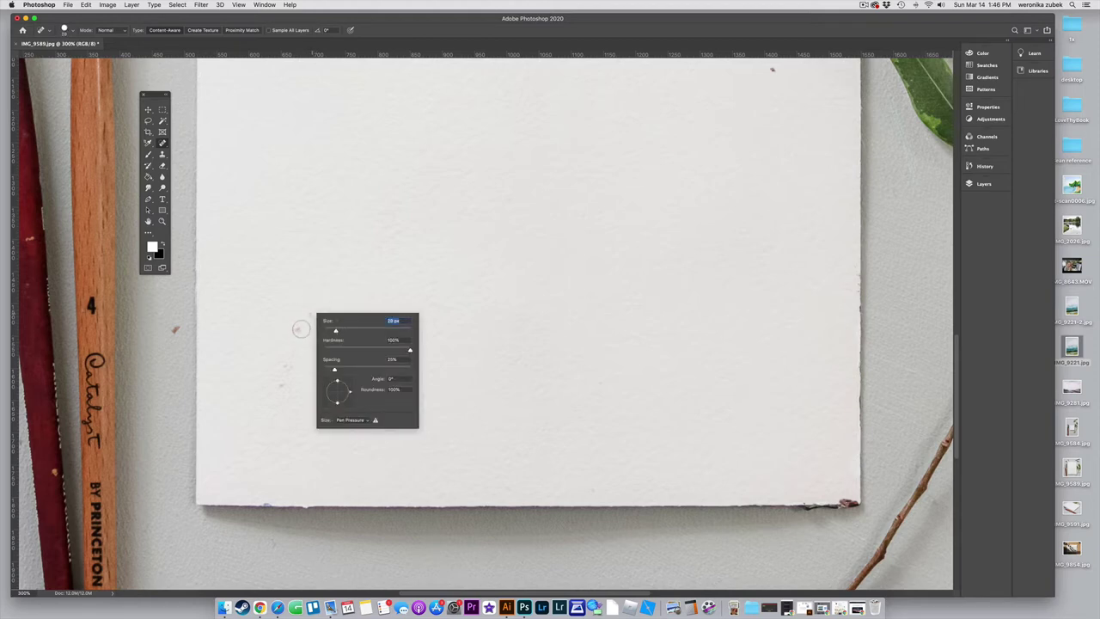
pyautogui.click(300, 328)
pyautogui.press('super+z')
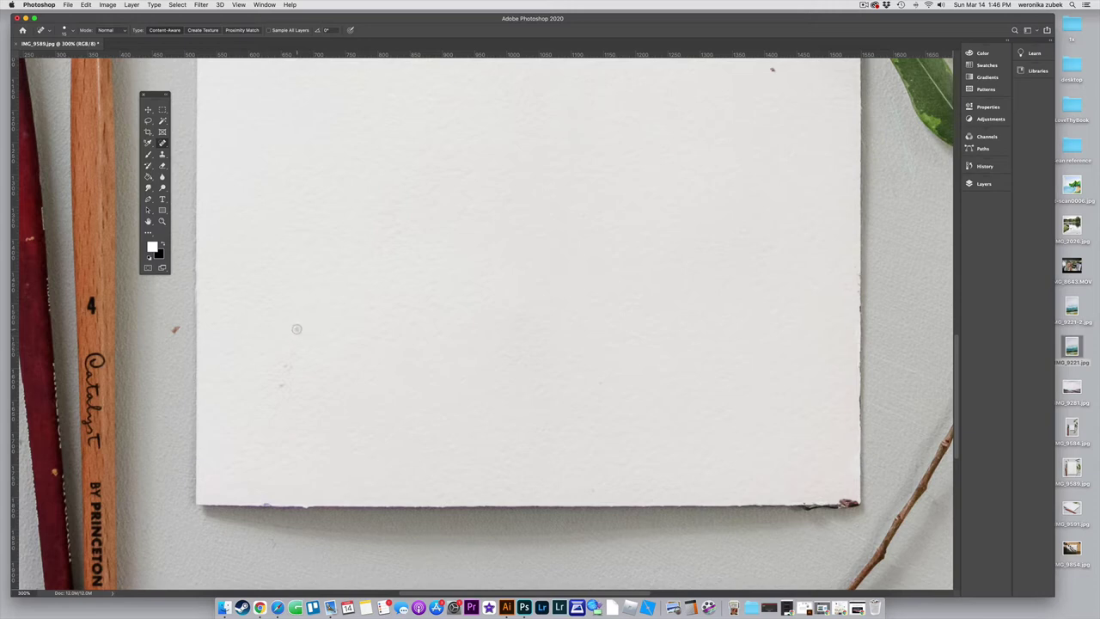
# Heal the faint specks on the lower left of the paper and the reddish speck beside the wooden brush
pyautogui.click(298, 329)
pyautogui.click(295, 353)
pyautogui.click(284, 385)
pyautogui.click(173, 330)
# Enlarge the healing brush and heal the small dark marks on the lower part of the paper's right edge
pyautogui.hscroll(3, 662, 464)
pyautogui.hscroll(3, 781, 331)
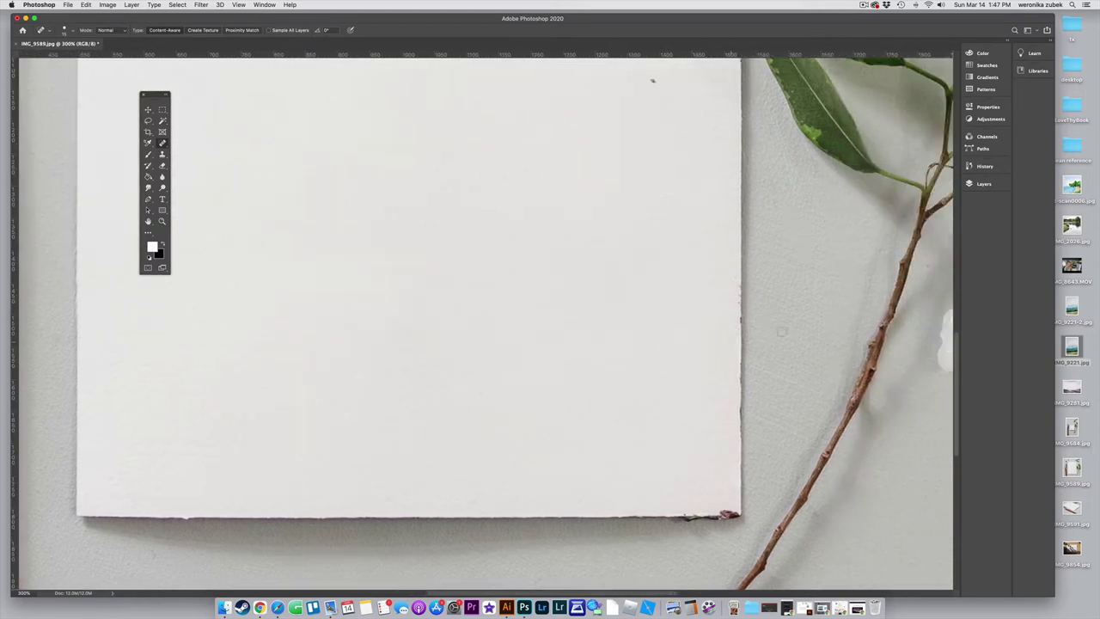
pyautogui.hscroll(15, 781, 331)
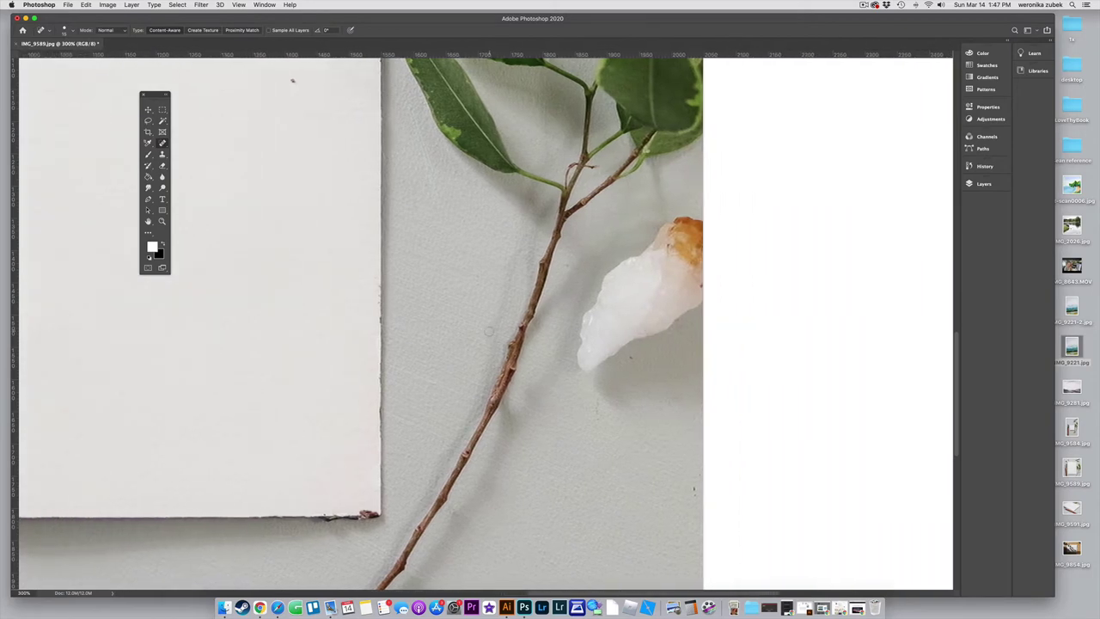
pyautogui.scroll(6, 487, 331)
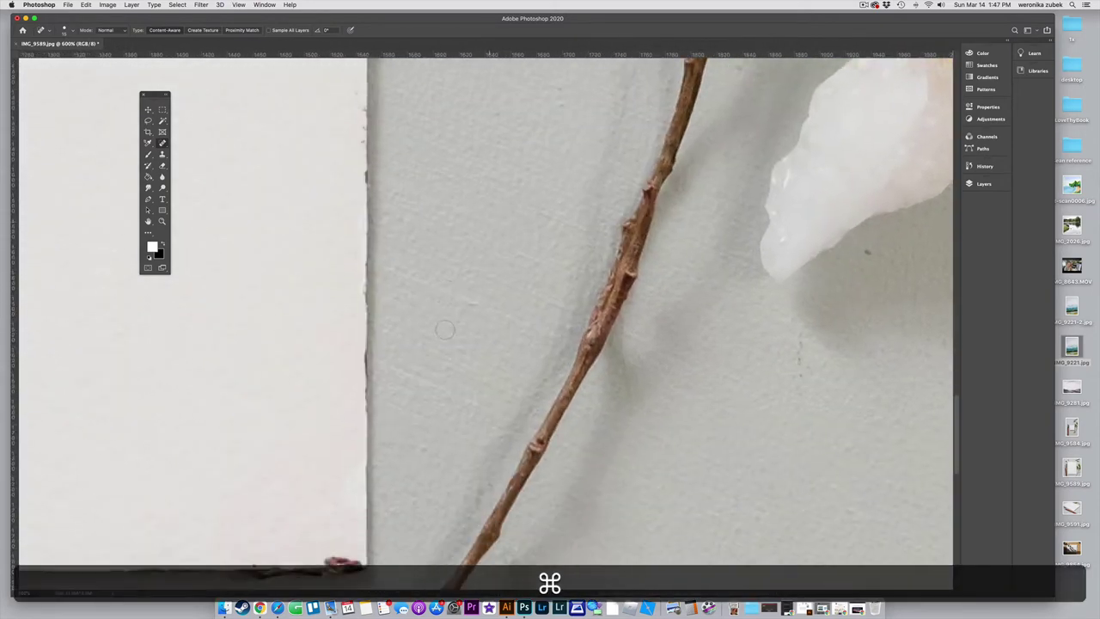
pyautogui.hscroll(-2, 449, 329)
pyautogui.scroll(6, 449, 330)
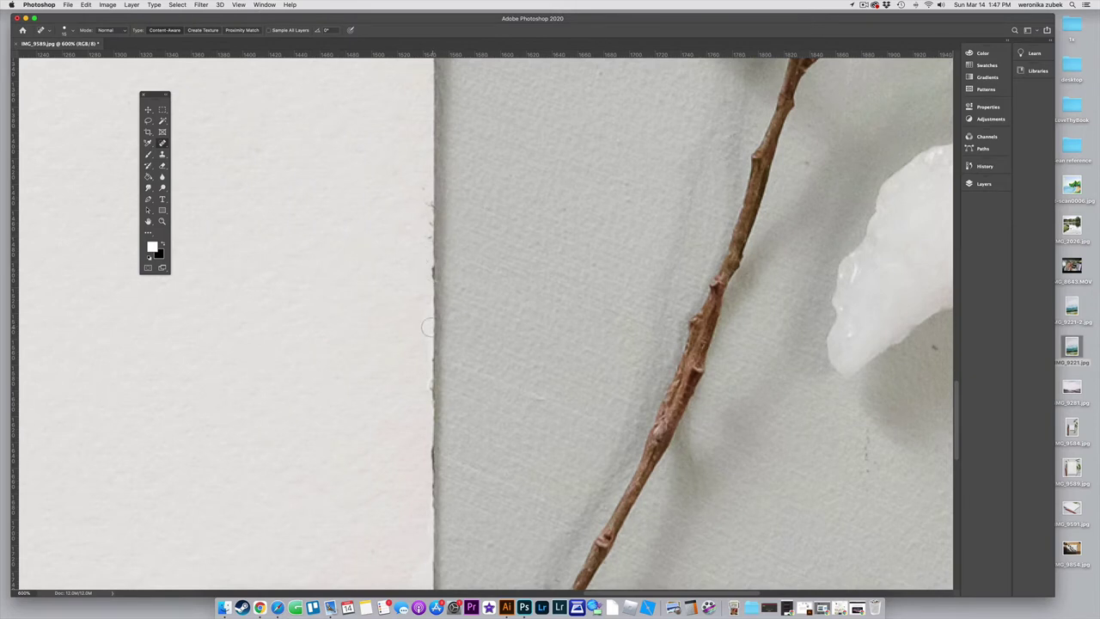
pyautogui.scroll(-2, 426, 331)
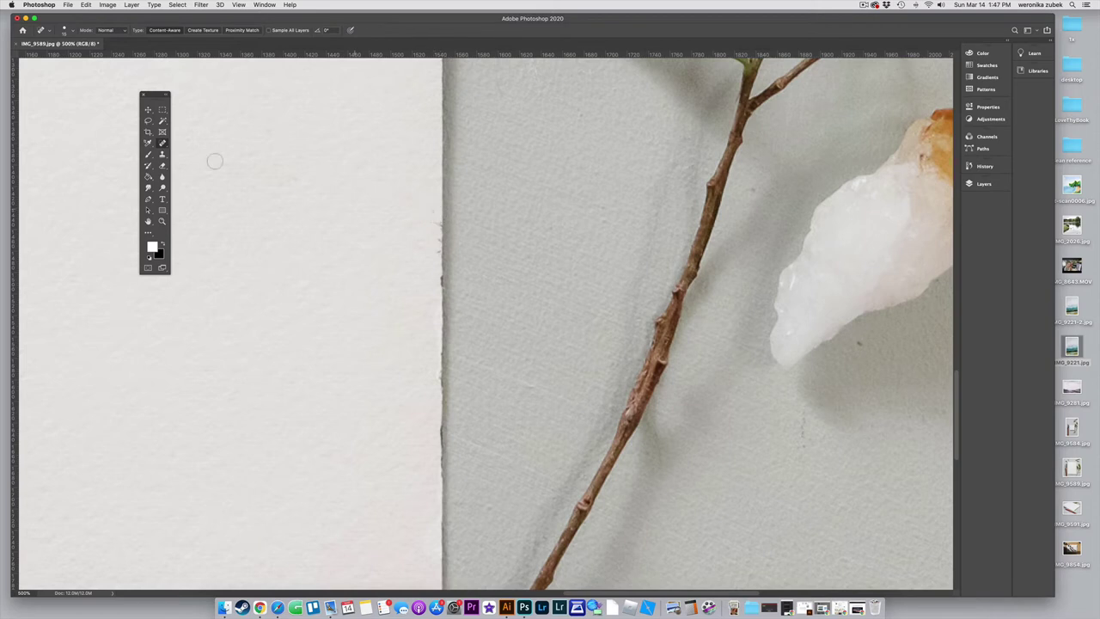
pyautogui.press(']')
pyautogui.press(']')
pyautogui.click(439, 221)
pyautogui.click(440, 240)
# Try one long healing stroke down the paper's right edge, undo it, and retouch the edge with a short stroke
pyautogui.moveTo(445, 168); pyautogui.dragTo(442, 427)
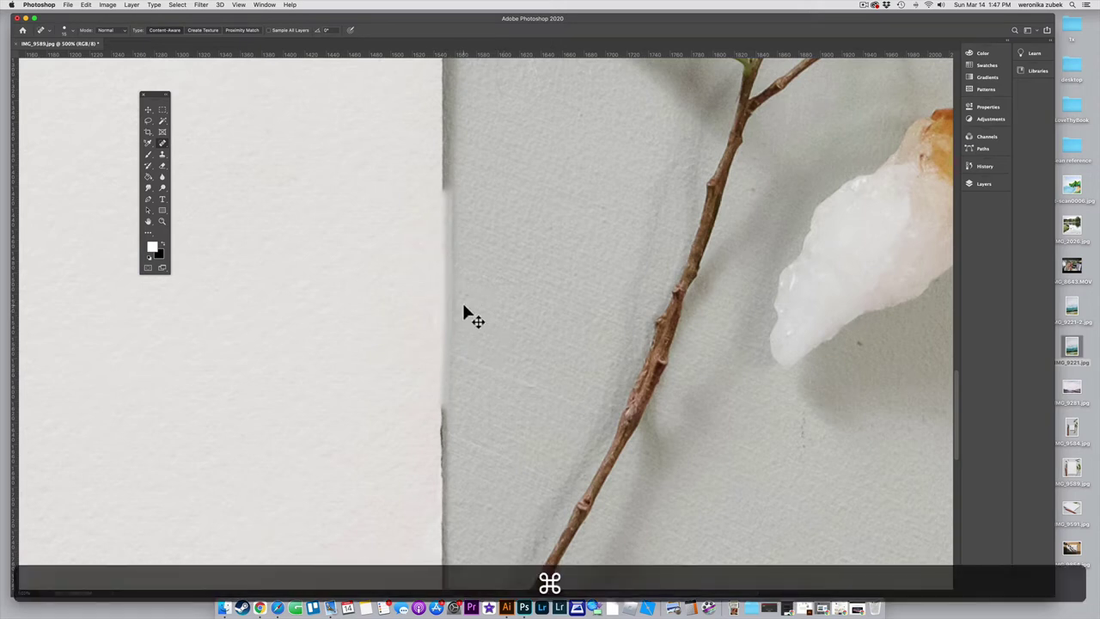
pyautogui.press('super+z')
pyautogui.moveTo(439, 372)
pyautogui.mouseDown()
pyautogui.moveTo(466, 375)
pyautogui.moveTo(396, 376)
pyautogui.moveTo(478, 376)
pyautogui.mouseUp()
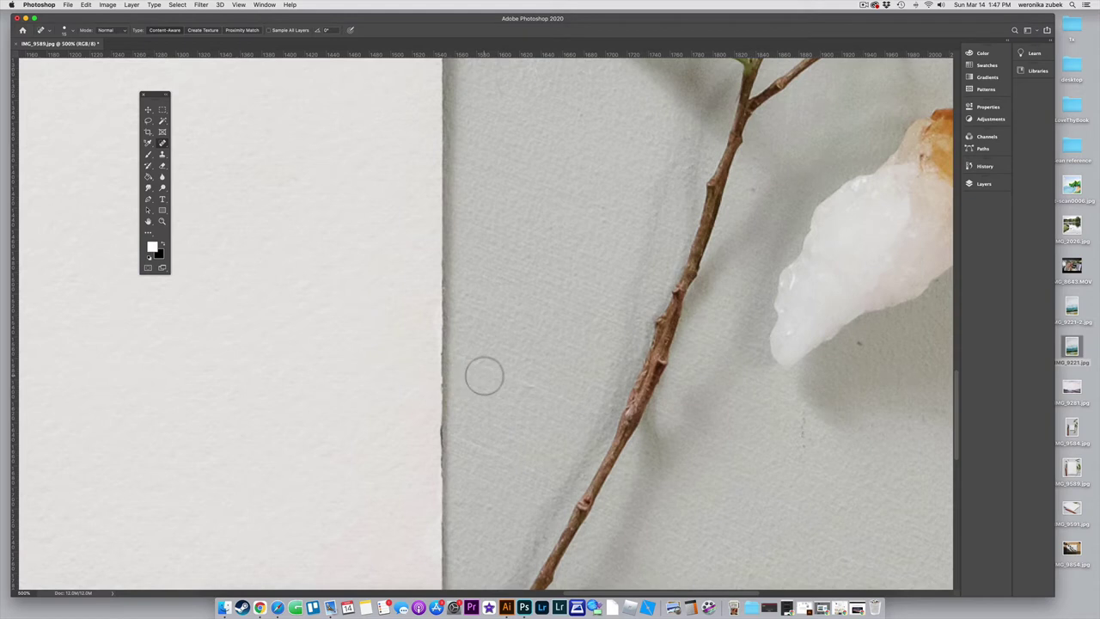
# Try healing the dark torn patch at the bottom edge, undo it, and heal the remaining mark on the right edge
pyautogui.scroll(-5, 484, 376)
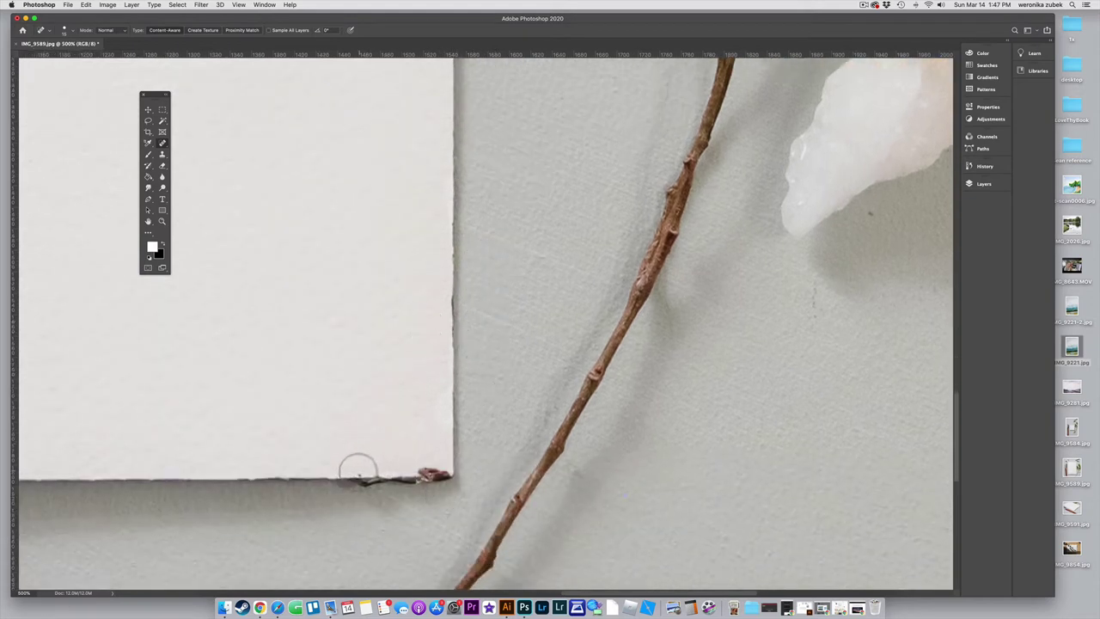
pyautogui.moveTo(381, 466); pyautogui.dragTo(382, 486)
pyautogui.press('super+z')
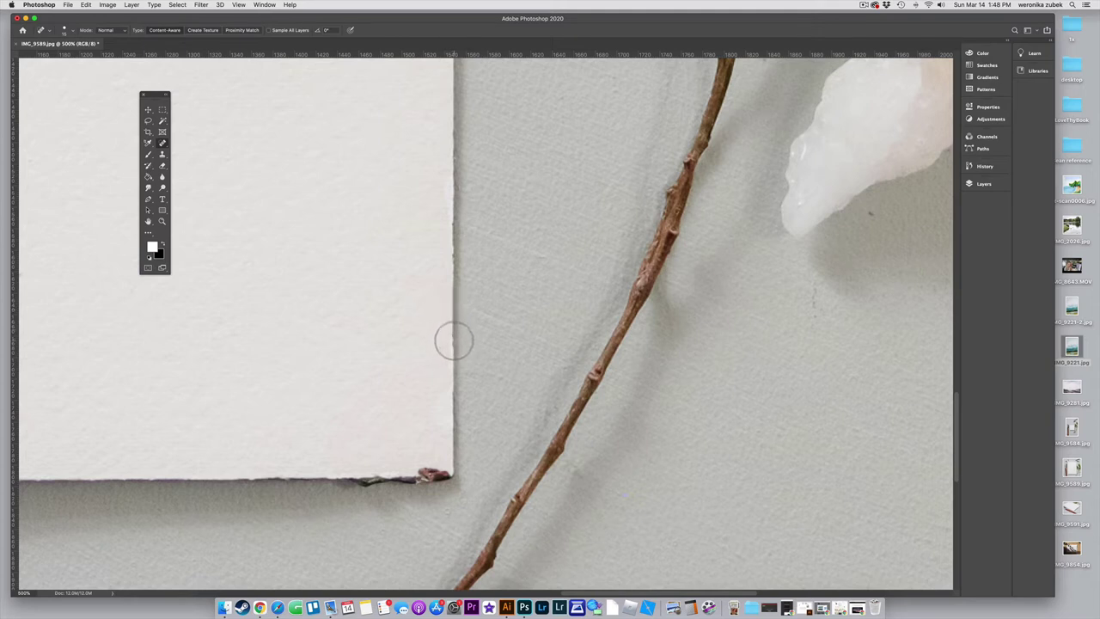
pyautogui.click(452, 255)
# Heal the faint mark and the dark speck on the paper beside the lower leaves
pyautogui.scroll(10, 462, 263)
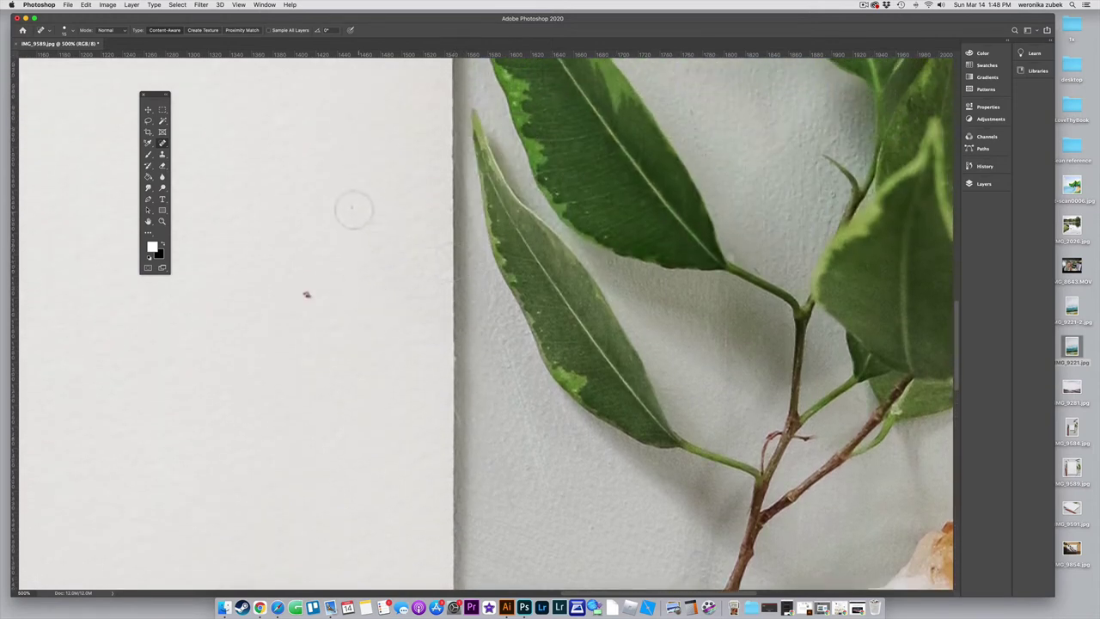
pyautogui.click(351, 209)
pyautogui.click(306, 293)
# Heal the dark specks on the grey background between the paper's right edge and the upper leaf tip
pyautogui.scroll(5, 385, 281)
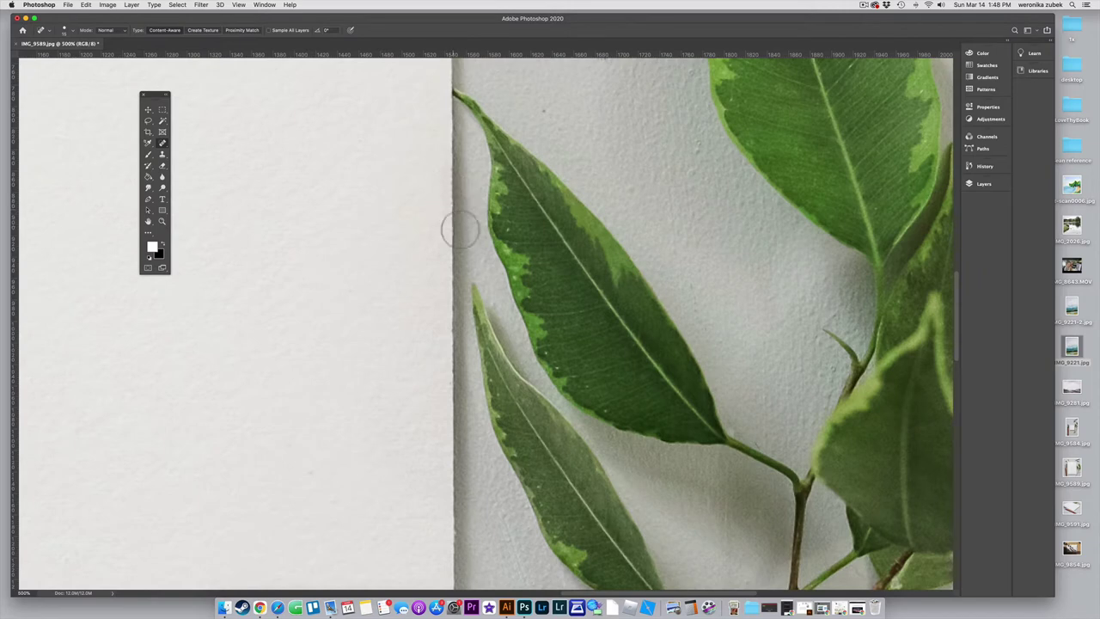
pyautogui.scroll(5, 457, 227)
pyautogui.click(601, 232)
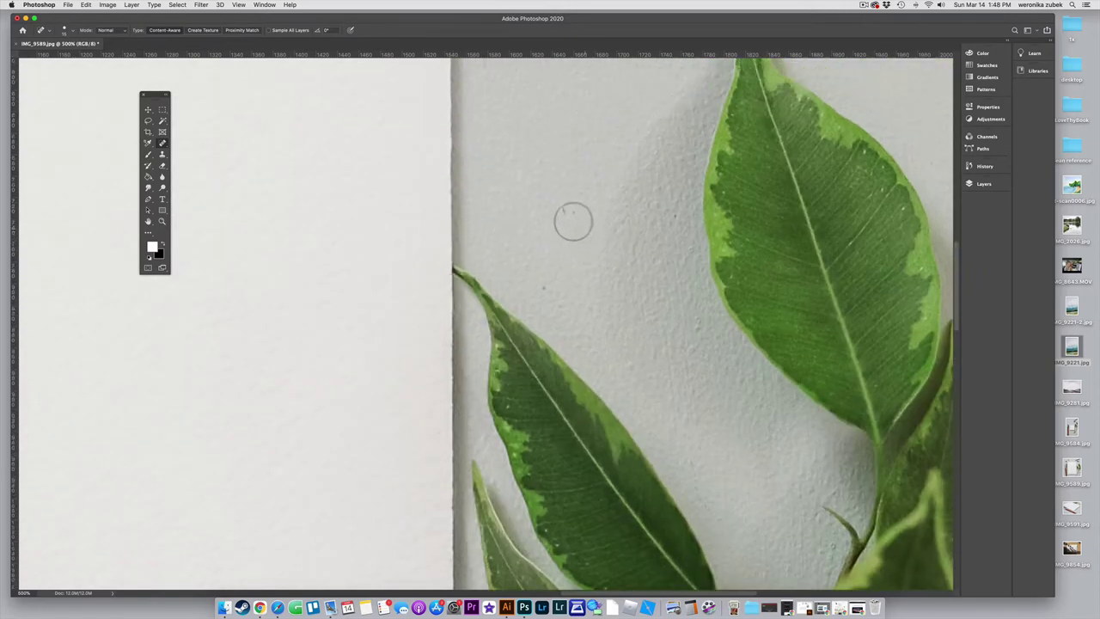
pyautogui.click(545, 284)
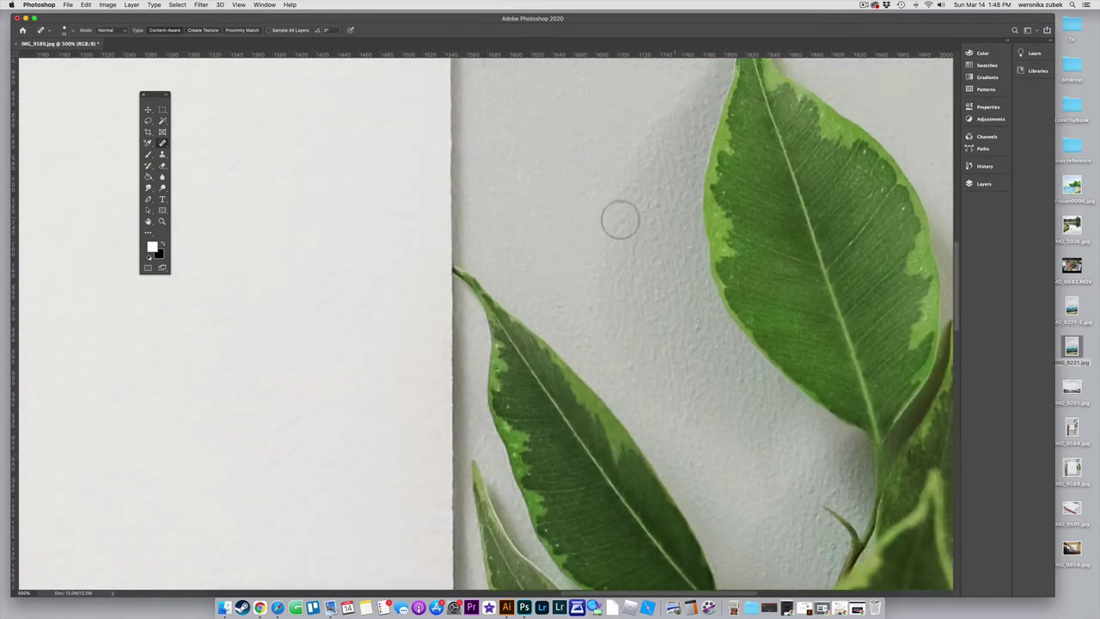
pyautogui.scroll(3, 535, 215)
pyautogui.scroll(3, 535, 215)
pyautogui.click(486, 144)
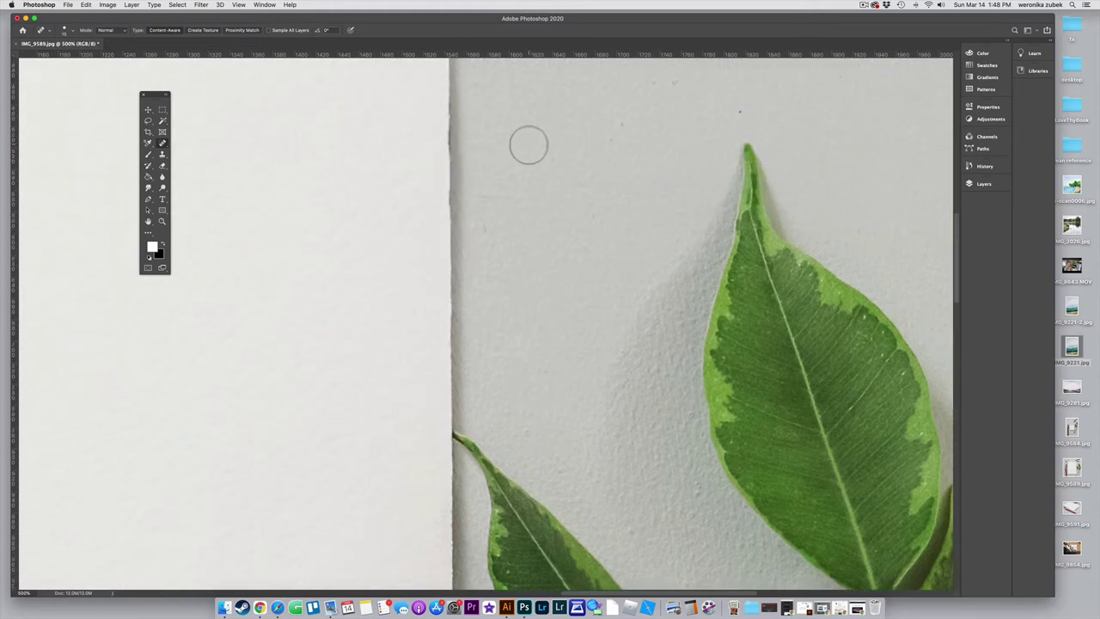
pyautogui.click(624, 121)
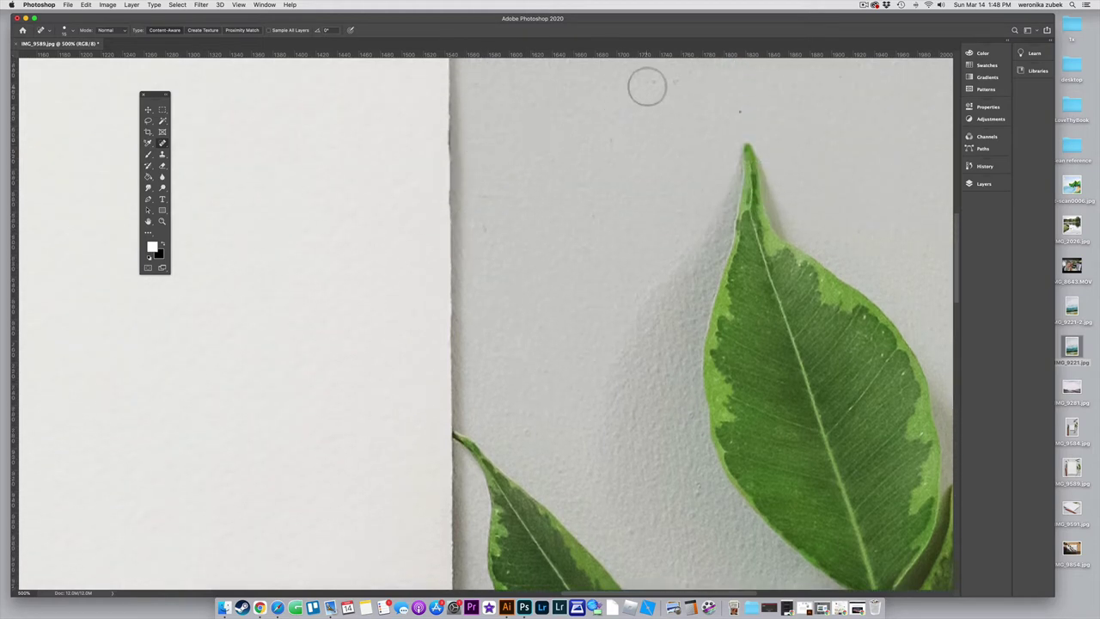
pyautogui.click(738, 110)
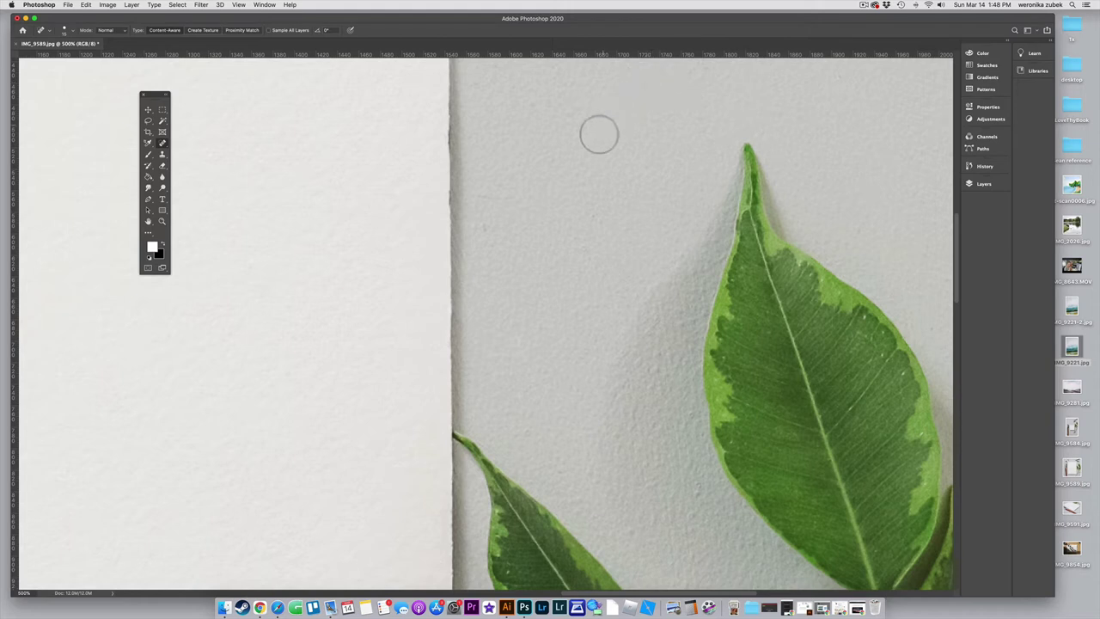
# Heal the dark marks on the upper part of the paper's right edge
pyautogui.click(450, 192)
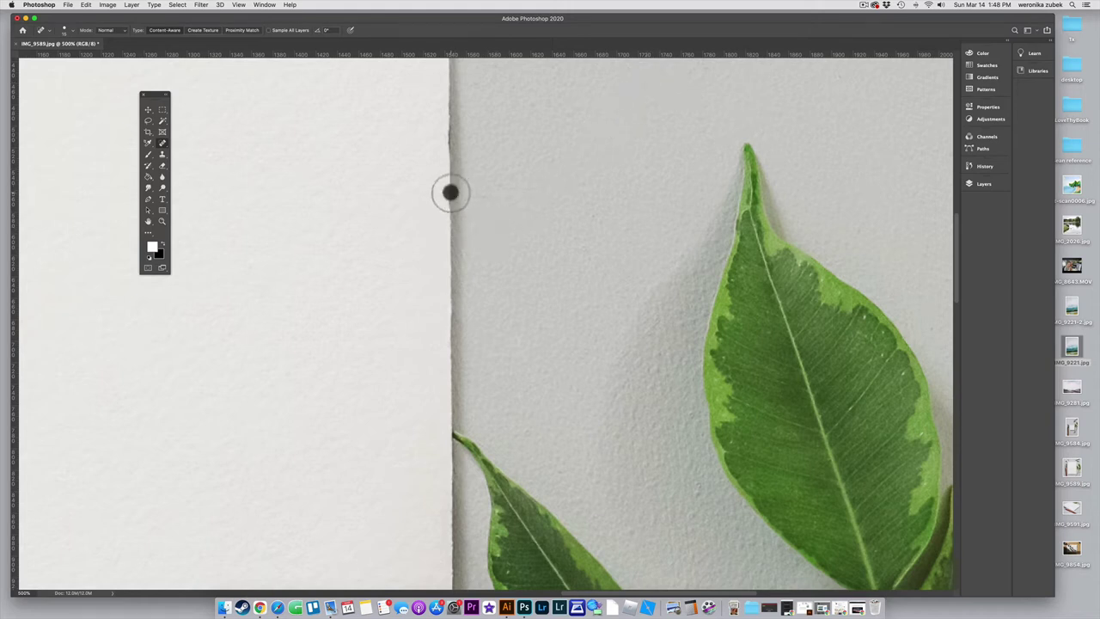
pyautogui.click(449, 194)
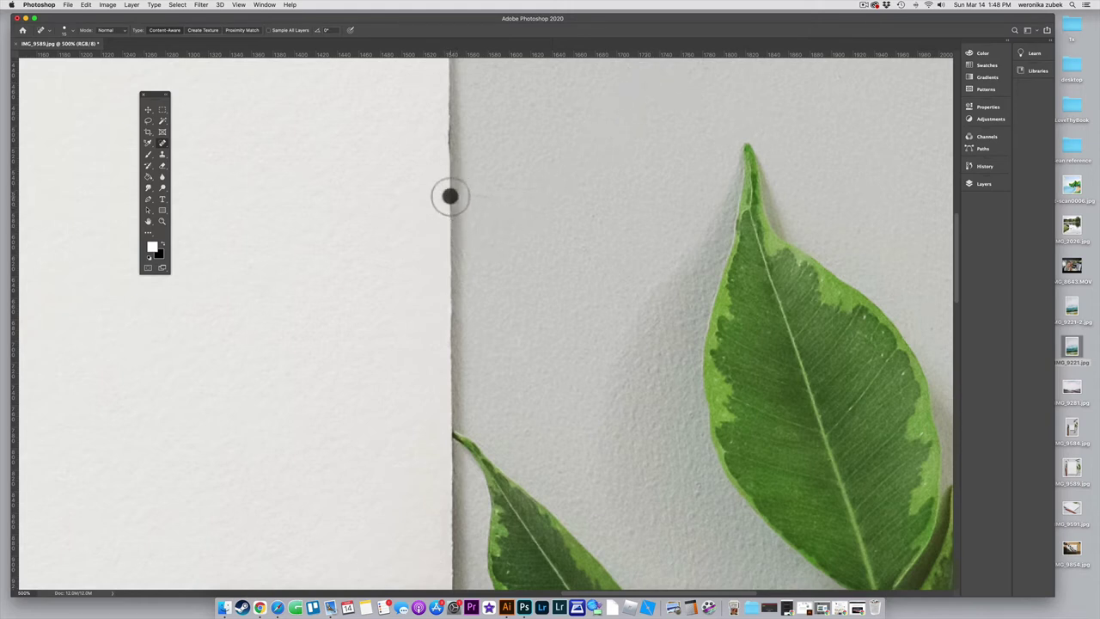
pyautogui.click(448, 128)
# Heal the pink stain at the paper's top right corner and the larger charcoal smudges below the short charcoal stick
pyautogui.scroll(5, 449, 135)
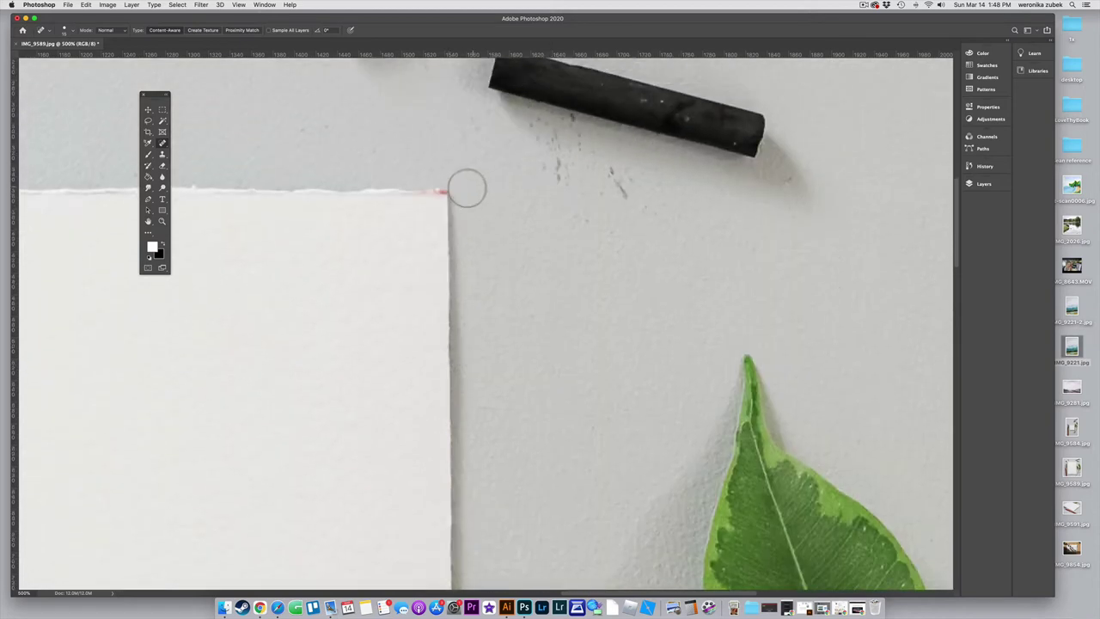
pyautogui.click(440, 192)
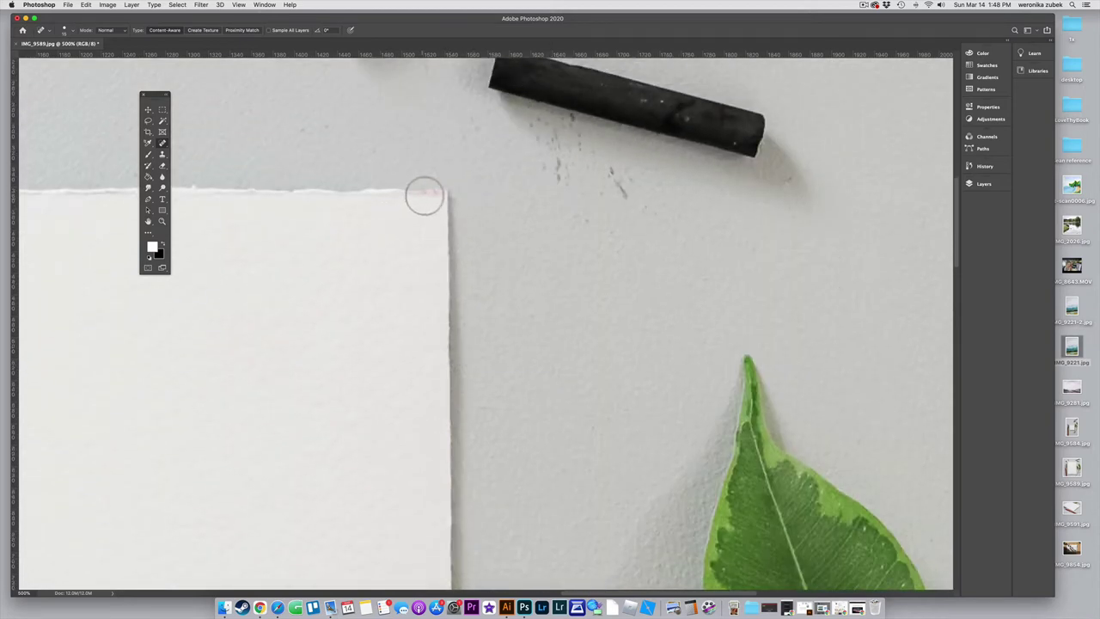
pyautogui.click(432, 191)
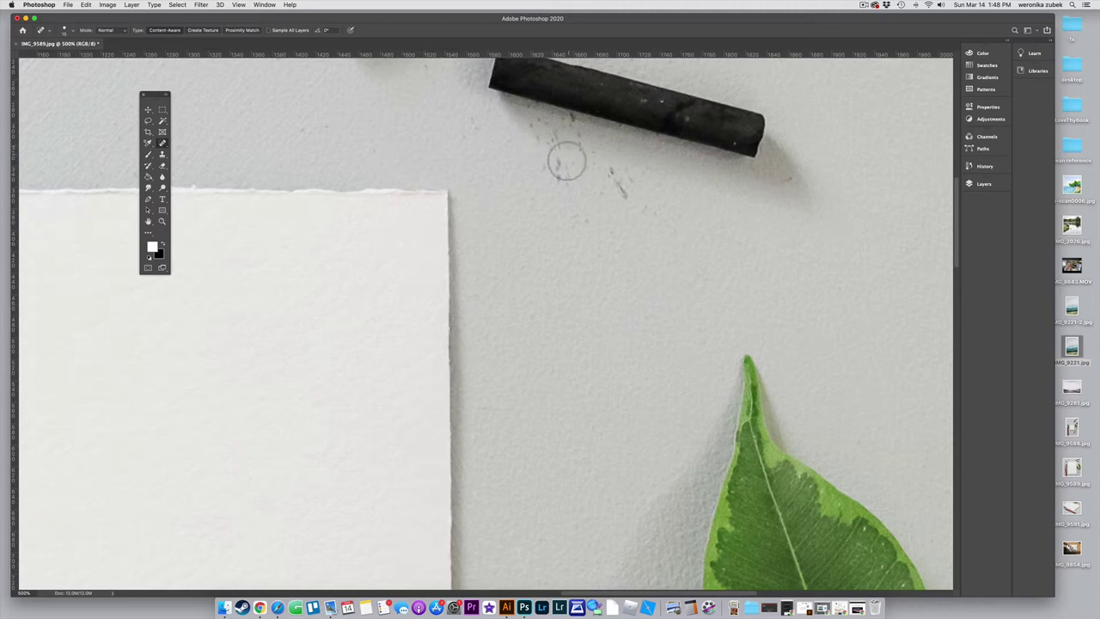
pyautogui.click(560, 179)
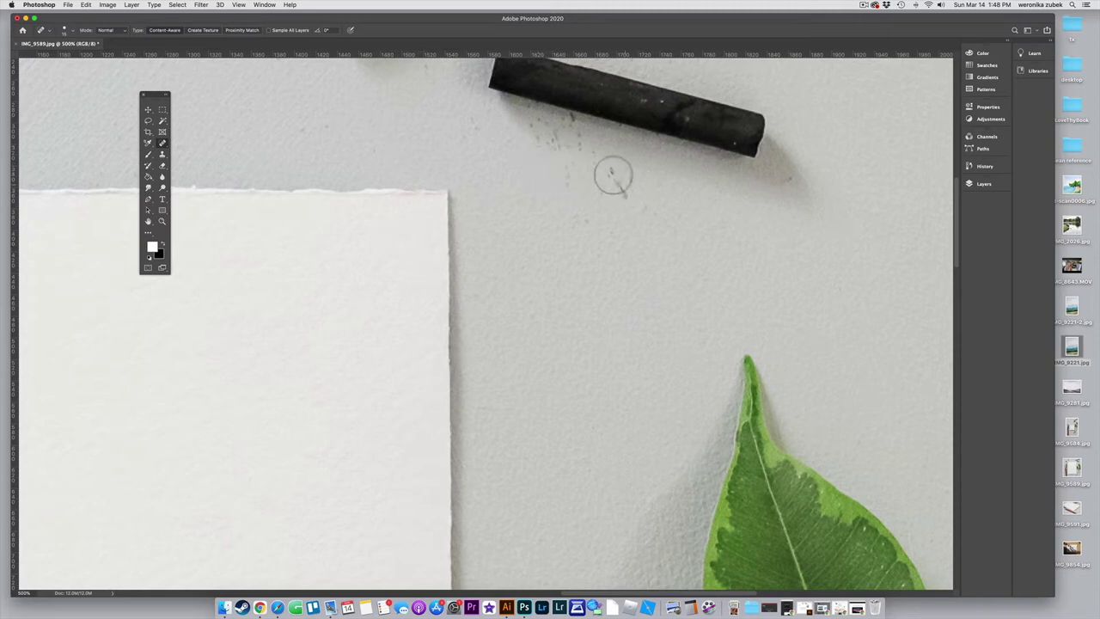
pyautogui.moveTo(613, 177); pyautogui.dragTo(624, 189)
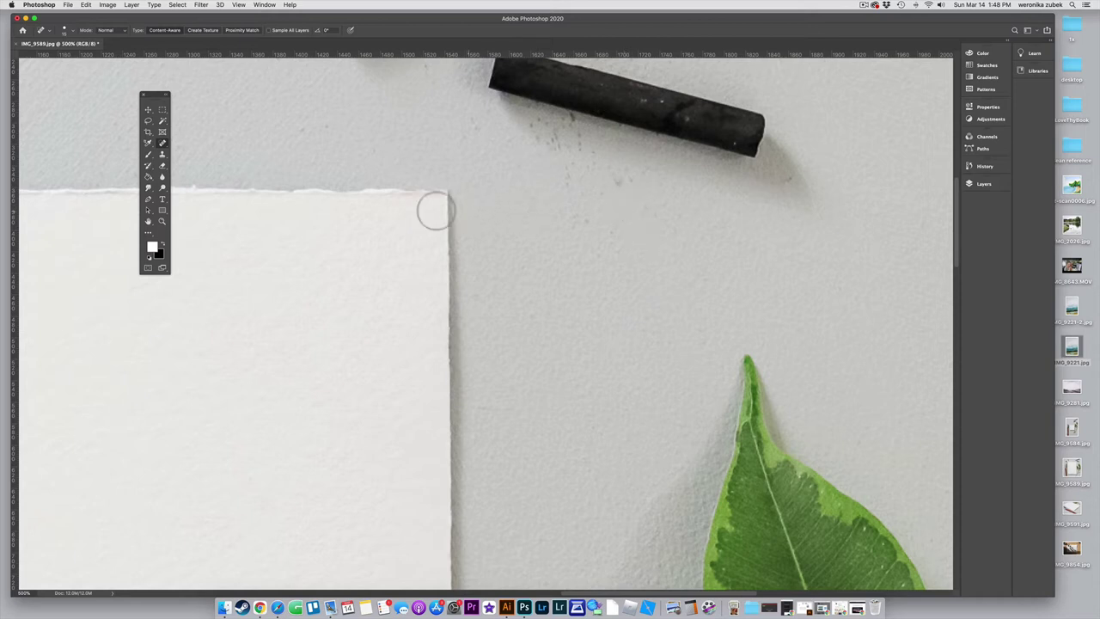
# Smooth the uneven spots along the paper's top edge with short healing strokes
pyautogui.hscroll(-5, 437, 211)
pyautogui.hscroll(-1, 436, 211)
pyautogui.moveTo(371, 200); pyautogui.dragTo(327, 197)
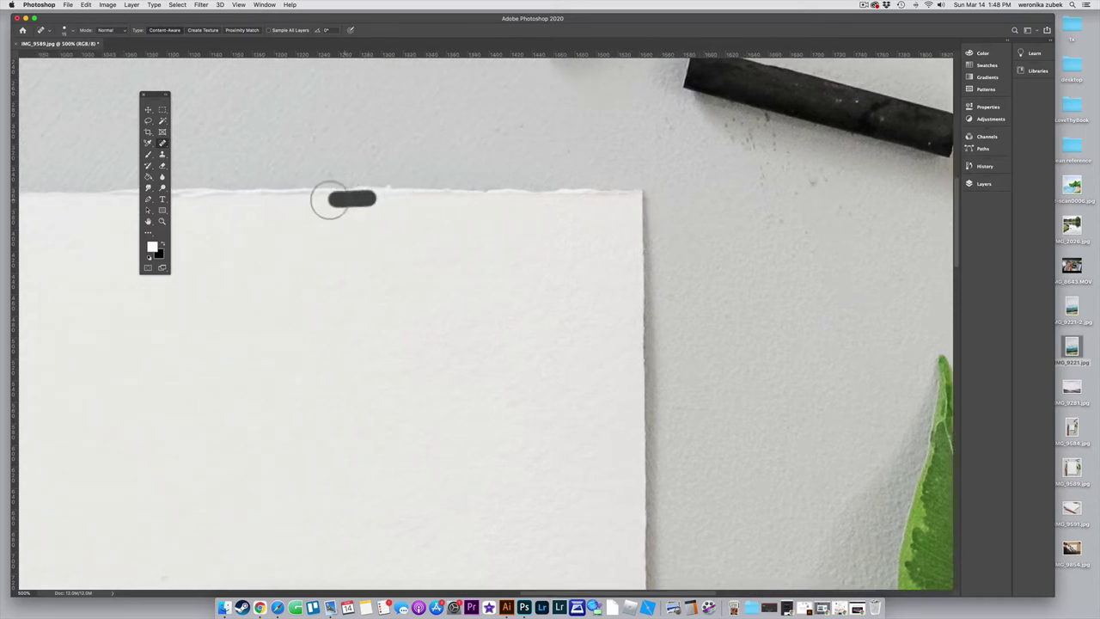
pyautogui.moveTo(395, 197); pyautogui.dragTo(447, 206)
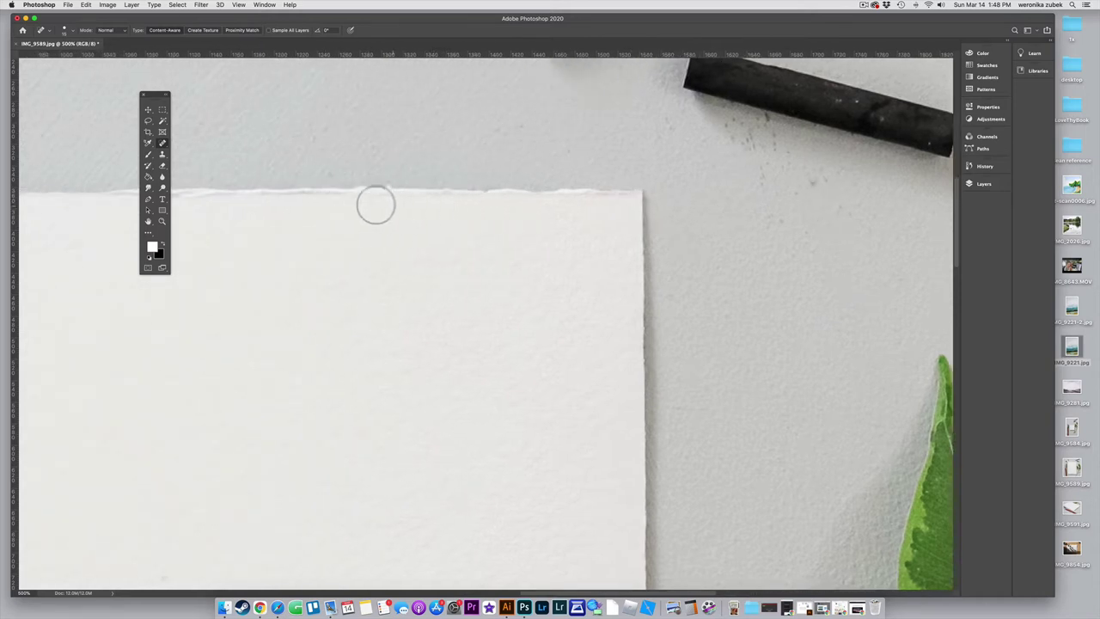
# Heal the uneven spots along the paper's top edge from its middle toward the top left corner
pyautogui.click(331, 190)
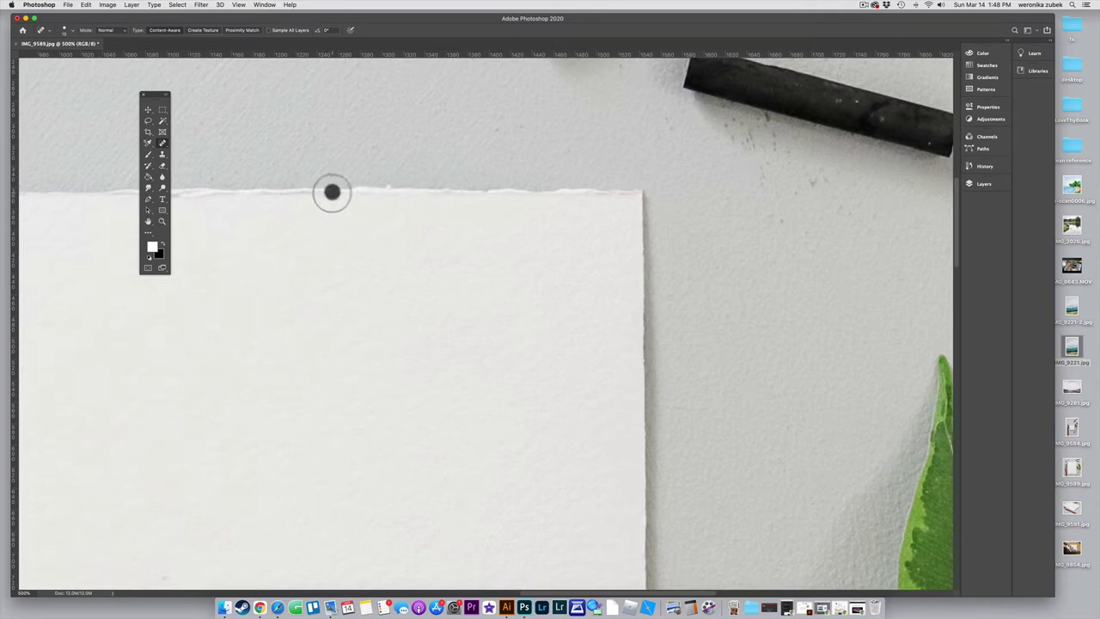
pyautogui.hscroll(-5, 425, 221)
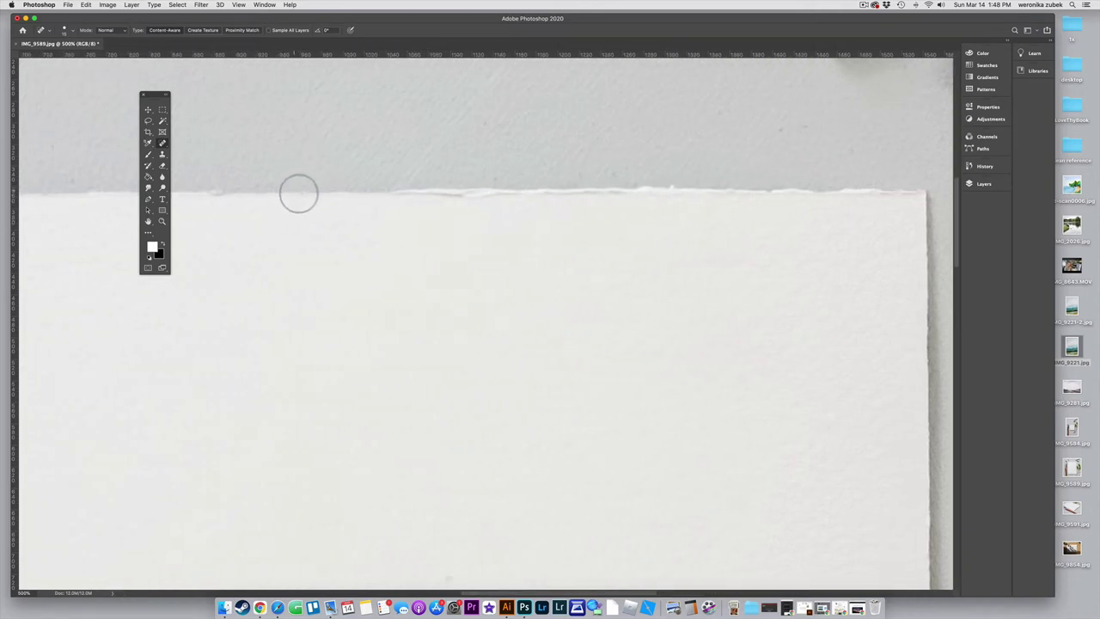
pyautogui.click(284, 201)
pyautogui.hscroll(-5, 314, 213)
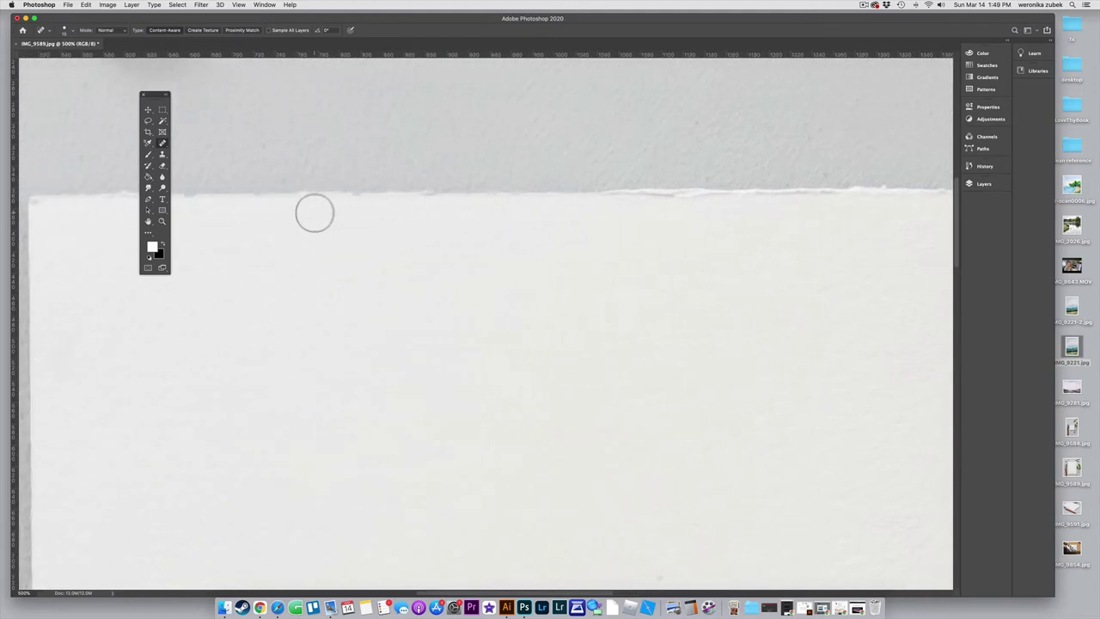
pyautogui.click(428, 192)
pyautogui.click(415, 193)
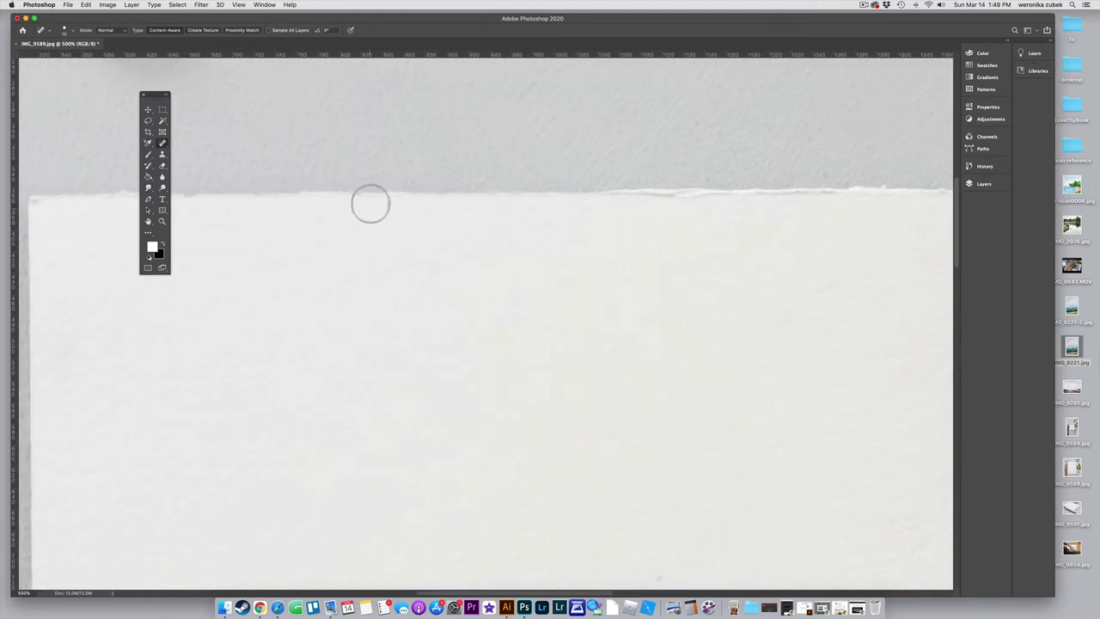
pyautogui.click(357, 190)
pyautogui.hscroll(-5, 282, 250)
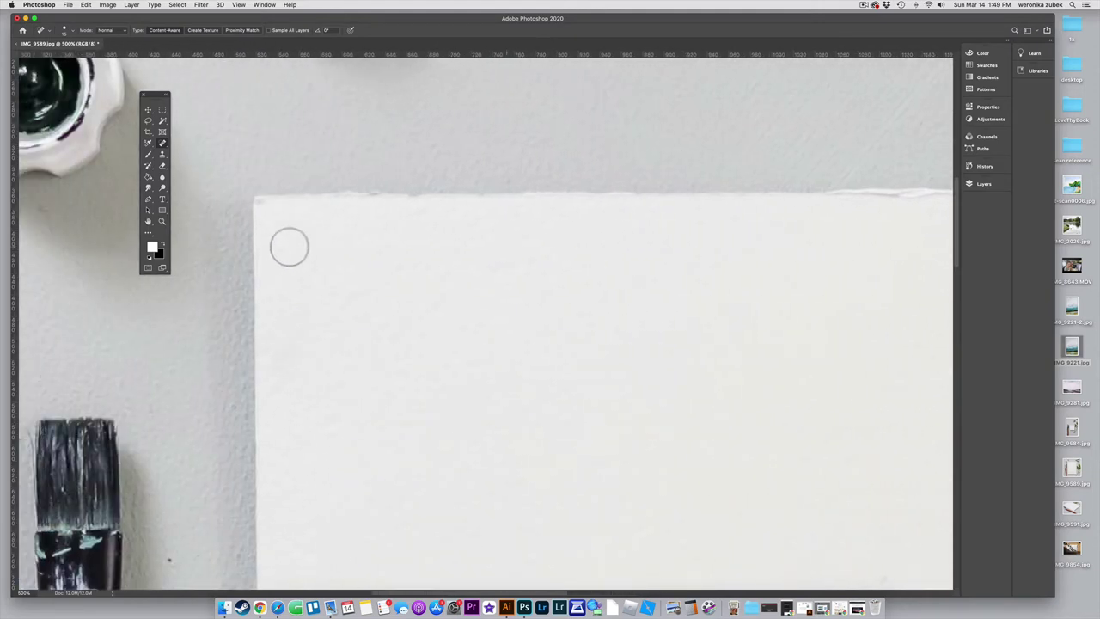
pyautogui.scroll(-5, 441, 304)
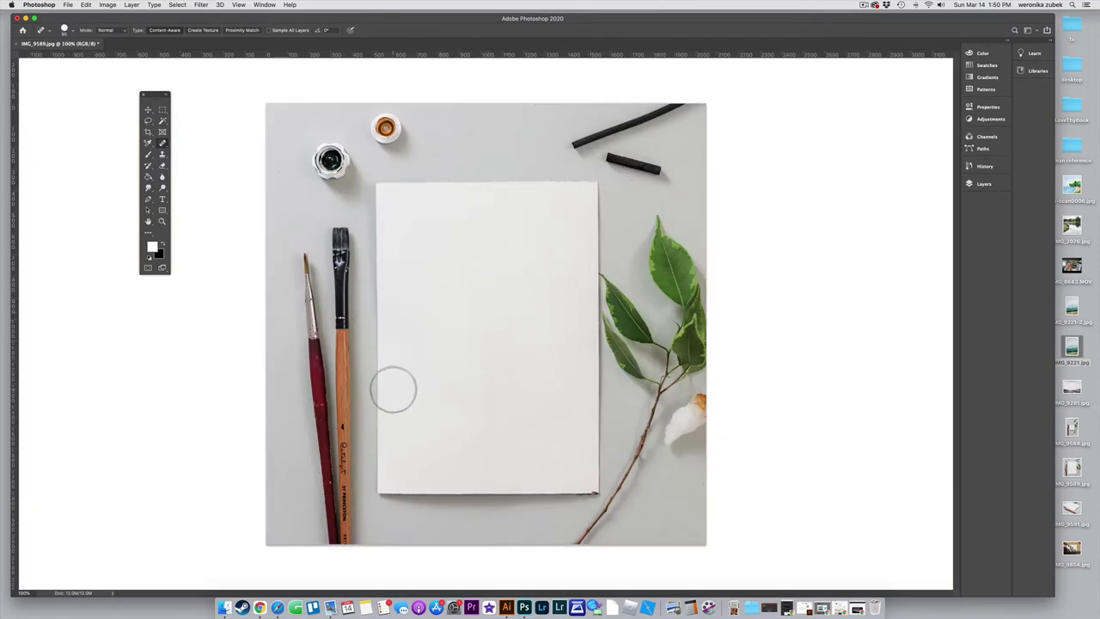
# Try the Rectangular Marquee tool around the whole paper and check its outline against the top, side and bottom edges
pyautogui.click(163, 115)
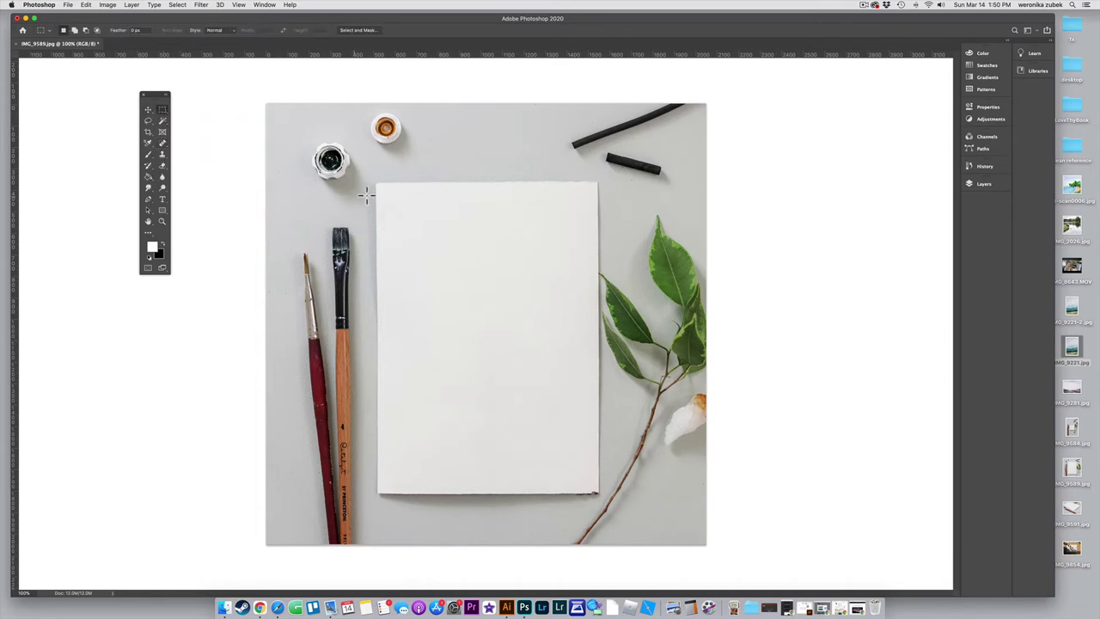
pyautogui.moveTo(379, 184); pyautogui.dragTo(599, 494)
pyautogui.press('super+plus')
pyautogui.press('super+plus')
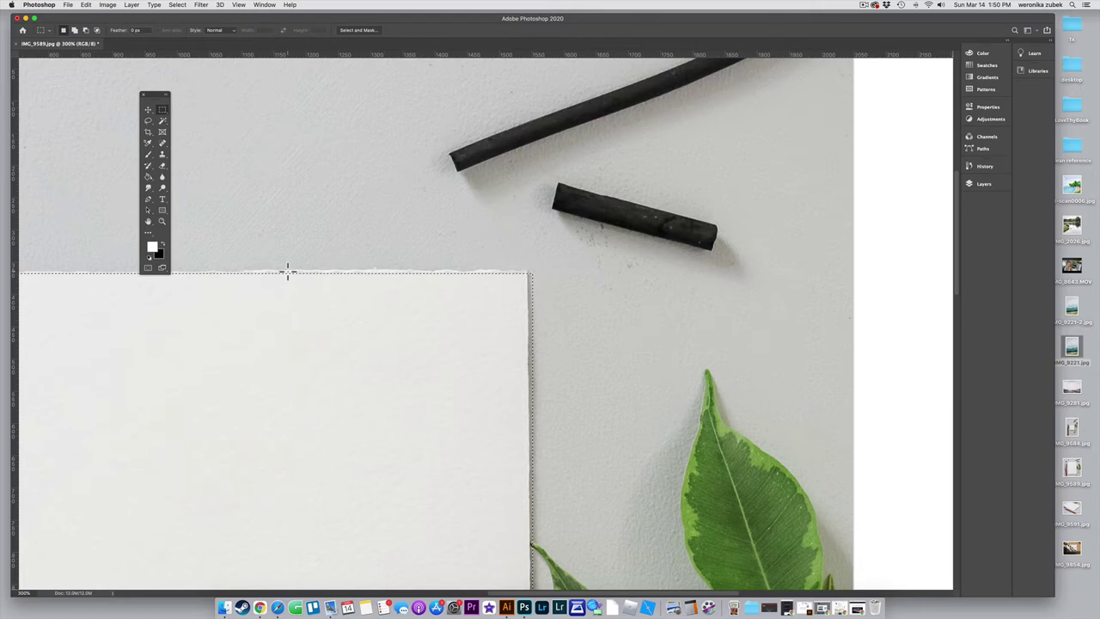
pyautogui.hscroll(-5, 288, 273)
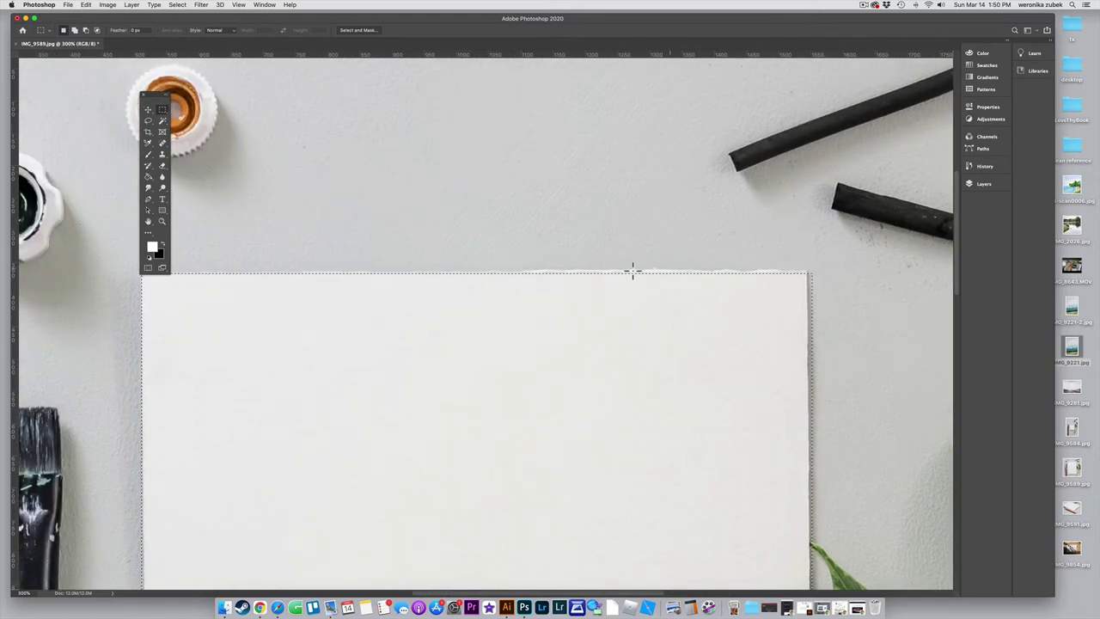
pyautogui.hscroll(-3, 380, 280)
pyautogui.scroll(-5, 239, 273)
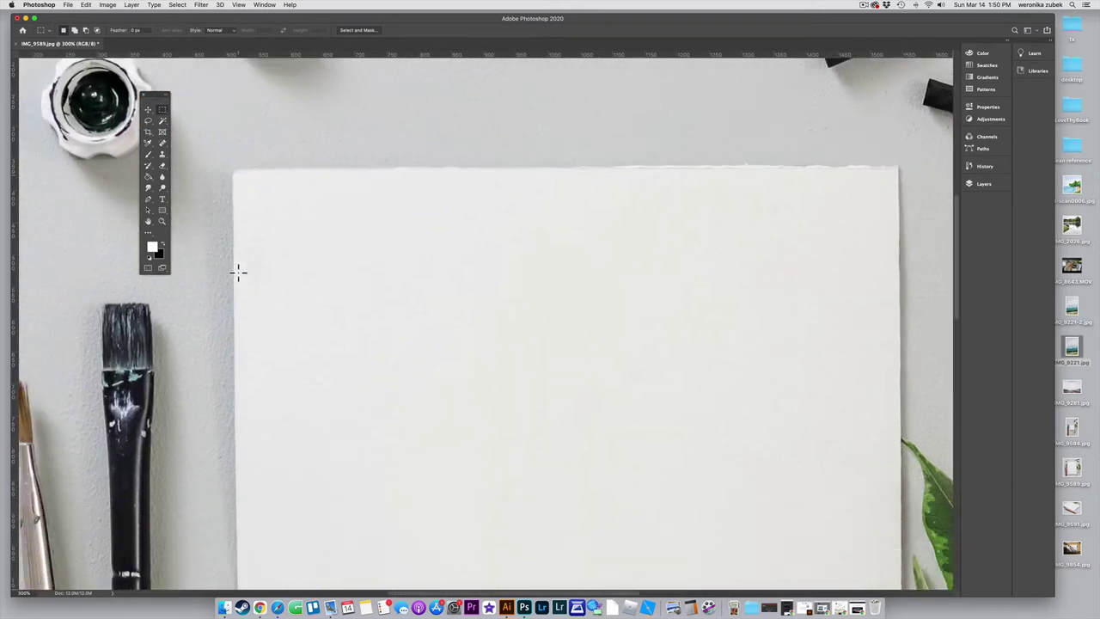
pyautogui.scroll(-5, 240, 280)
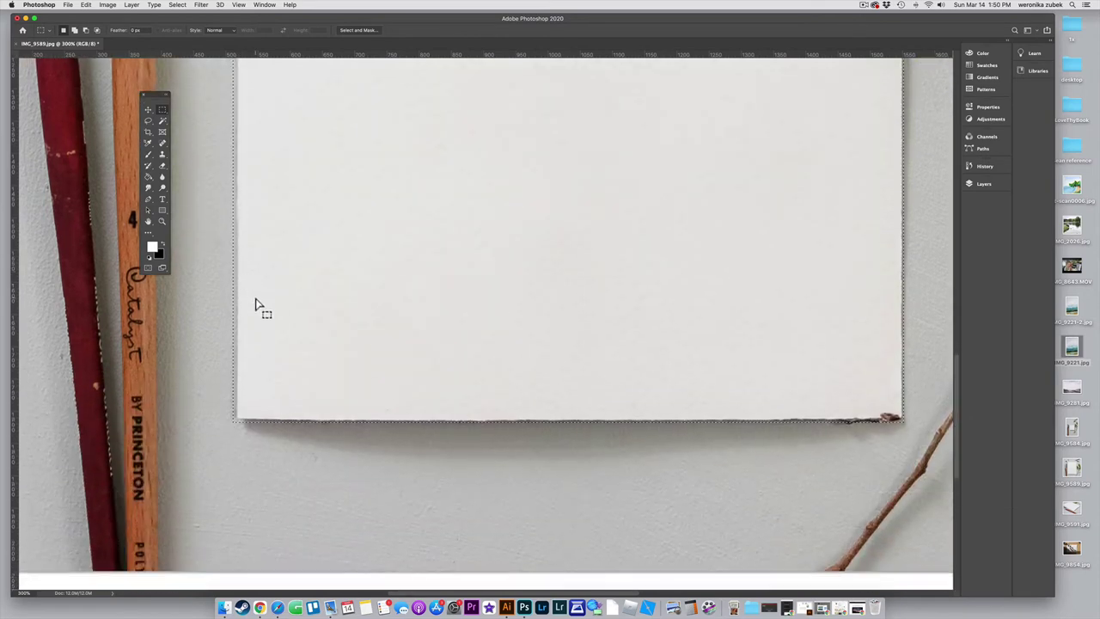
pyautogui.hscroll(3, 579, 364)
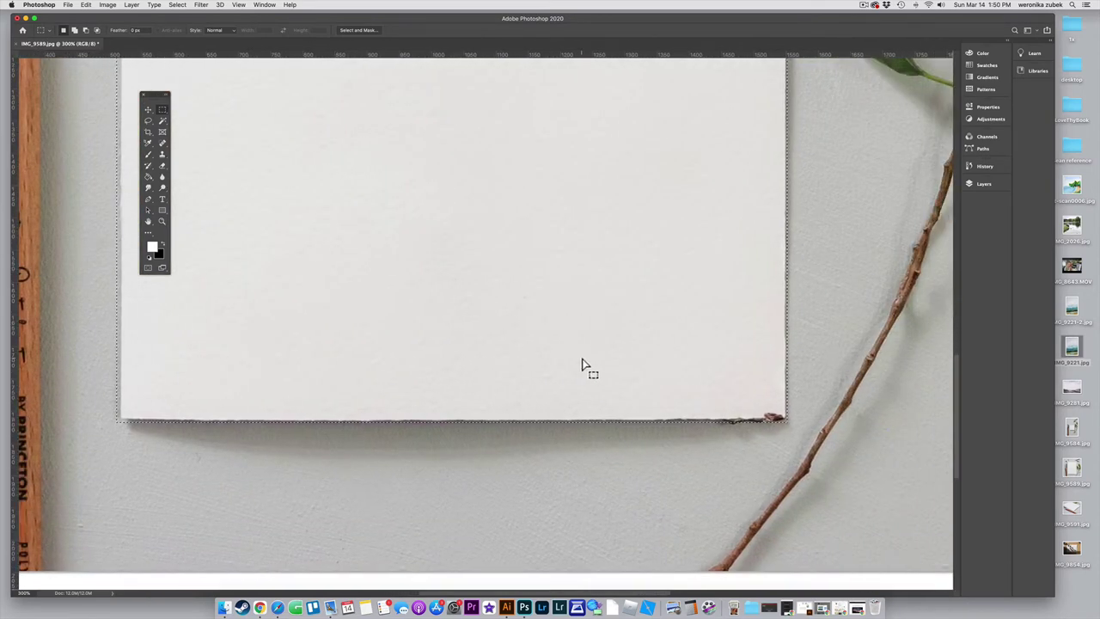
pyautogui.press('super+minus')
pyautogui.press('super+minus')
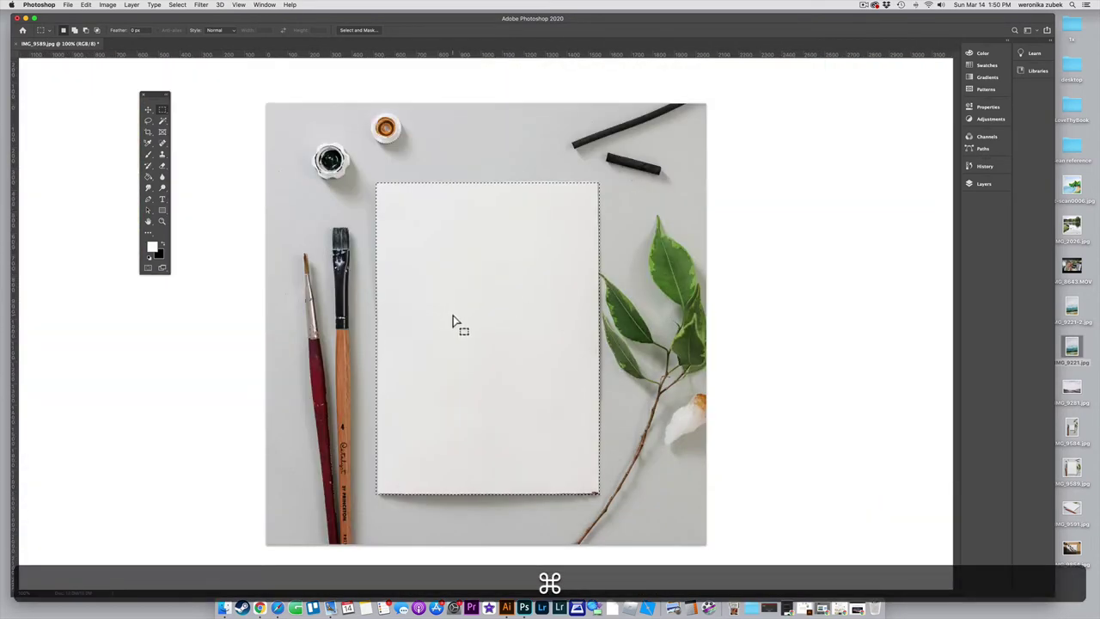
# Try a freehand Lasso selection along the paper's left edge, and clear it
pyautogui.click(150, 125)
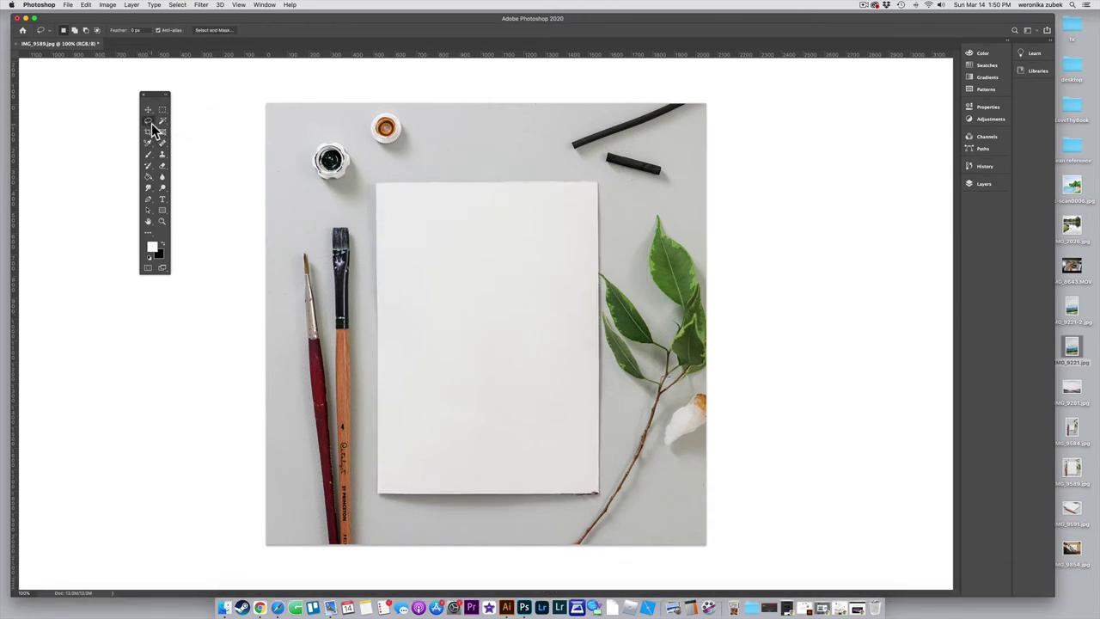
pyautogui.click(154, 129)
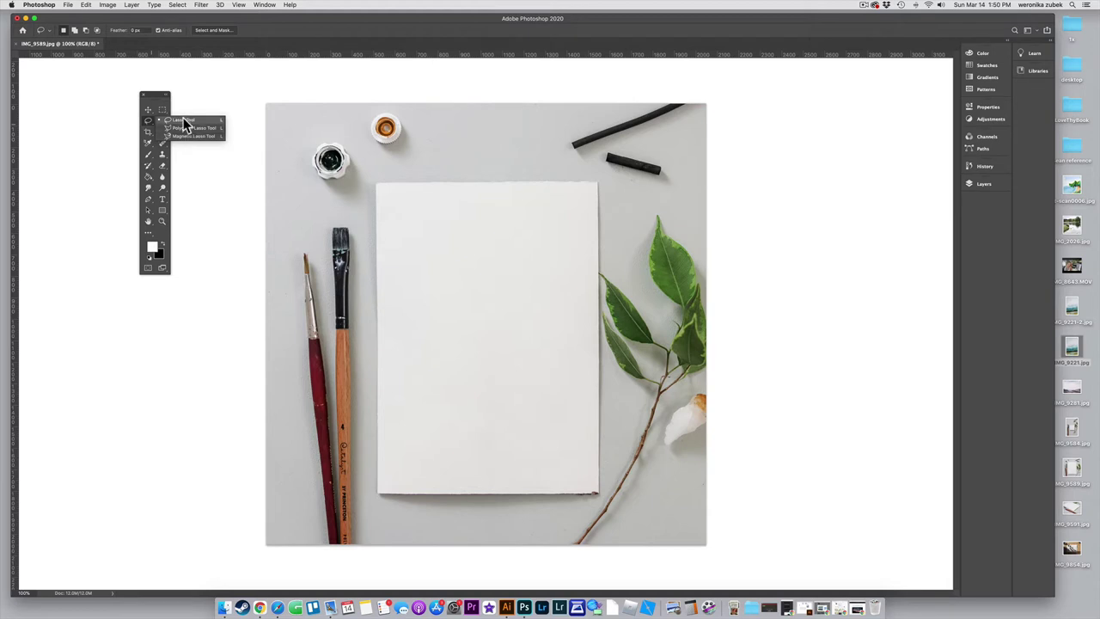
pyautogui.click(184, 121)
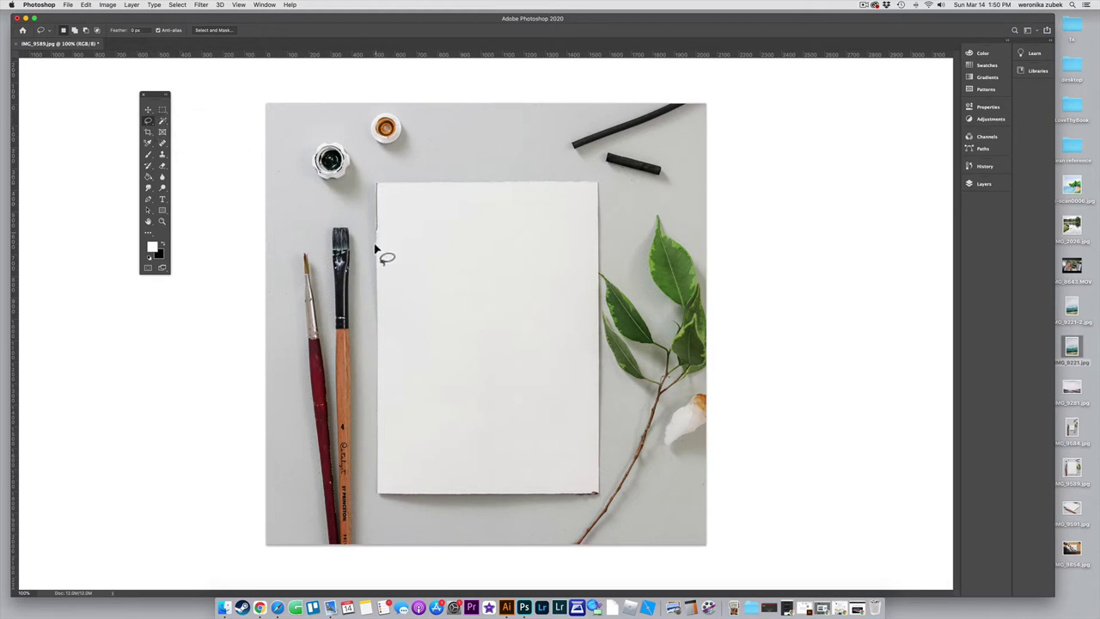
pyautogui.moveTo(375, 249)
pyautogui.mouseDown()
pyautogui.moveTo(378, 389)
pyautogui.moveTo(465, 427)
pyautogui.moveTo(466, 342)
pyautogui.moveTo(547, 234)
pyautogui.moveTo(502, 161)
pyautogui.moveTo(376, 198)
pyautogui.mouseUp()
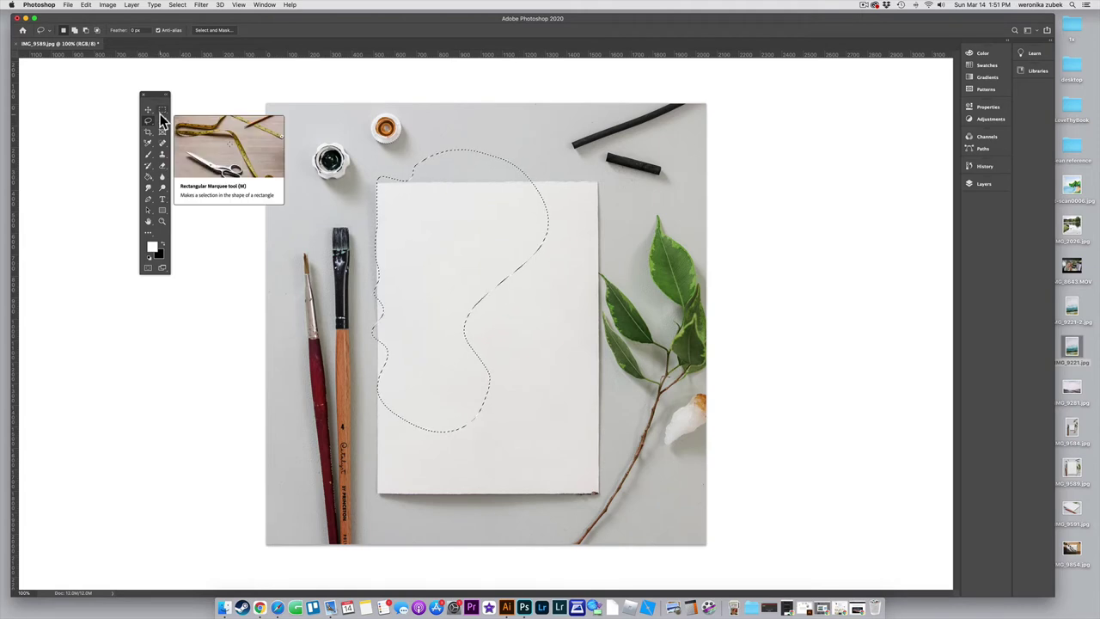
pyautogui.press('super+d')
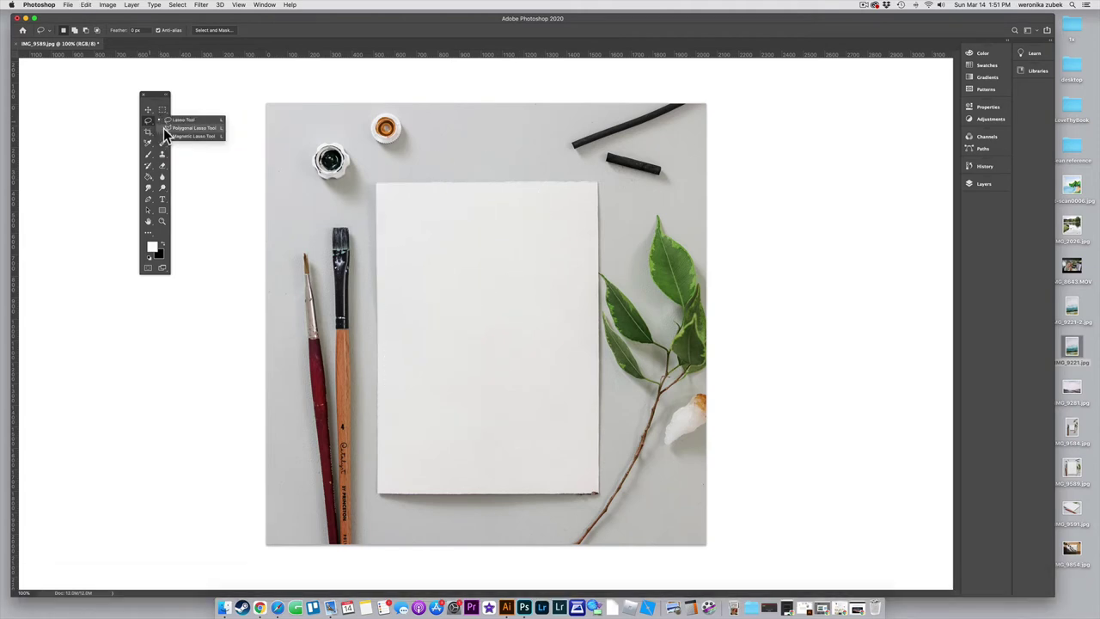
# Try outlining the paper corner to corner with the Polygonal Lasso tool, check the bottom edge, and clear the selection
pyautogui.click(375, 186)
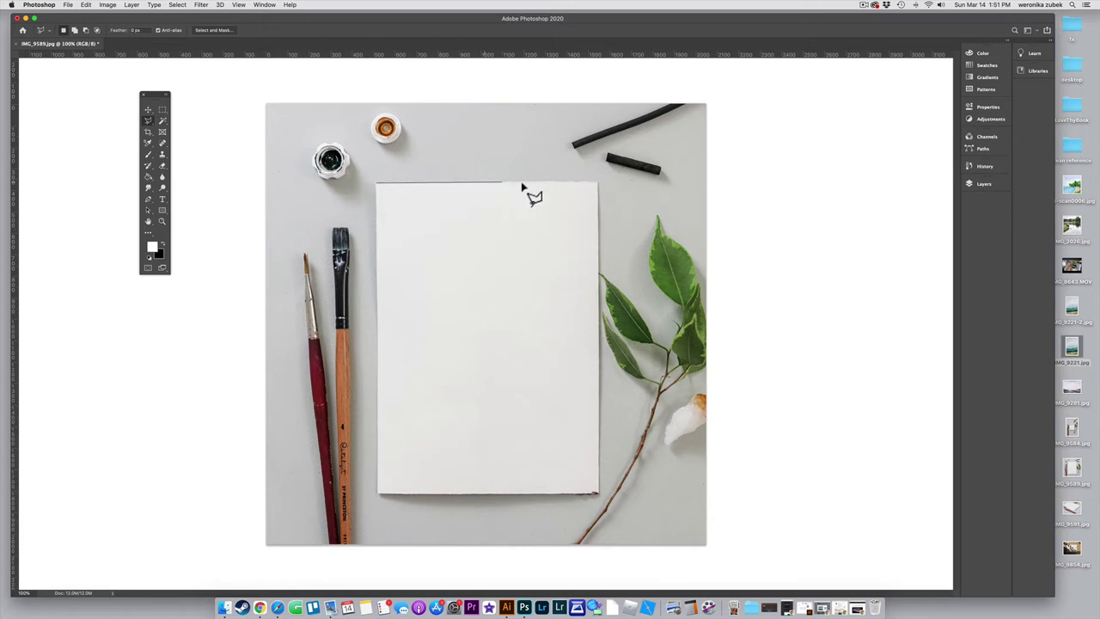
pyautogui.click(599, 186)
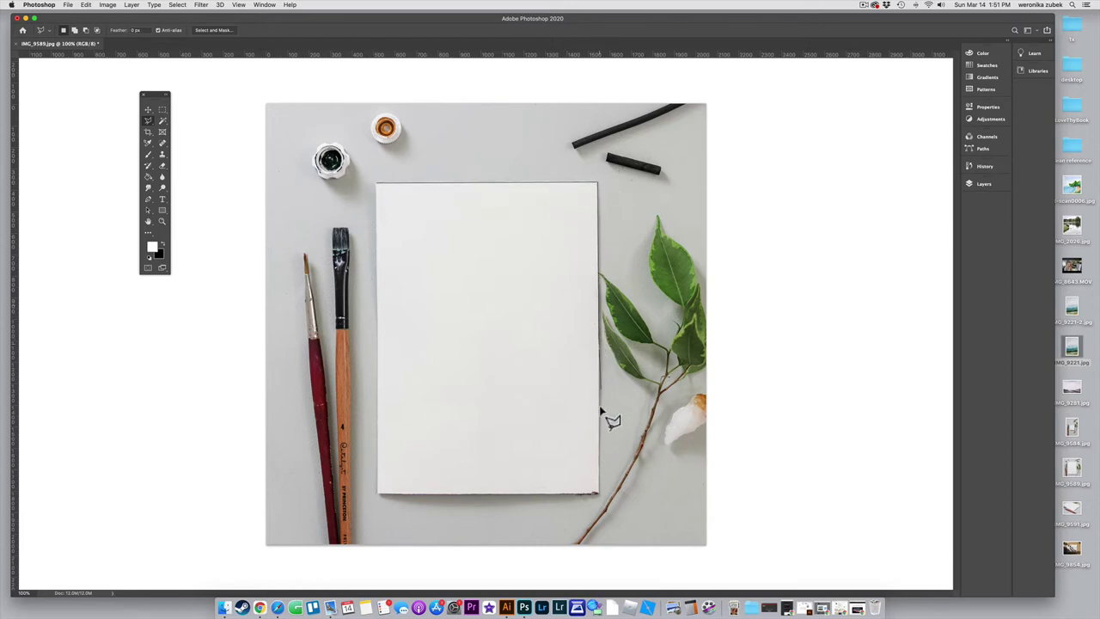
pyautogui.click(599, 496)
pyautogui.click(377, 495)
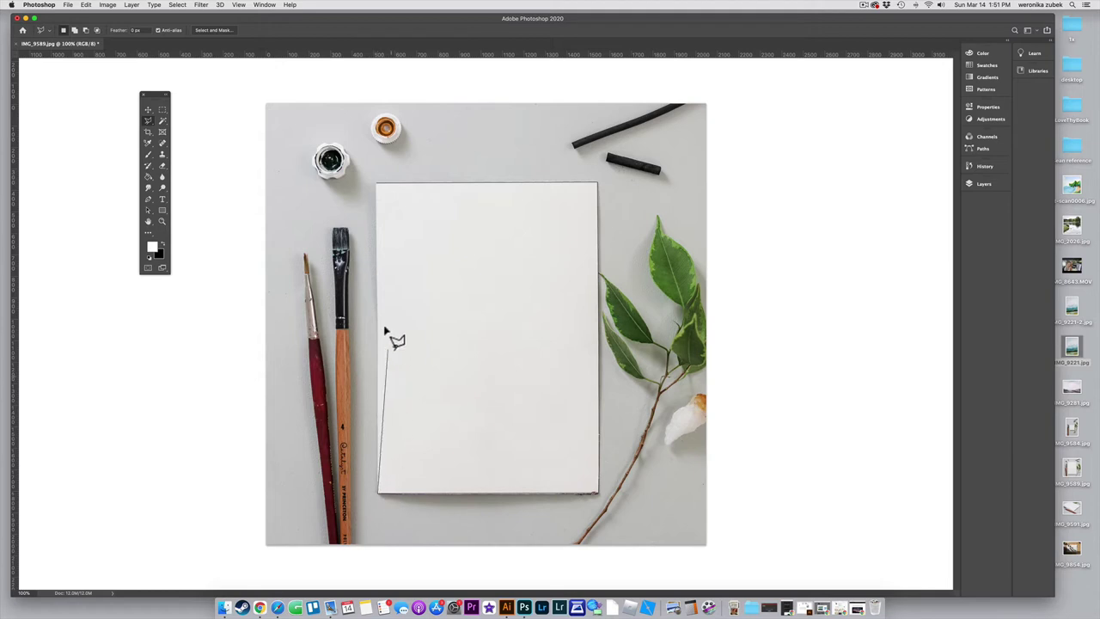
pyautogui.click(377, 185)
pyautogui.press('super+plus')
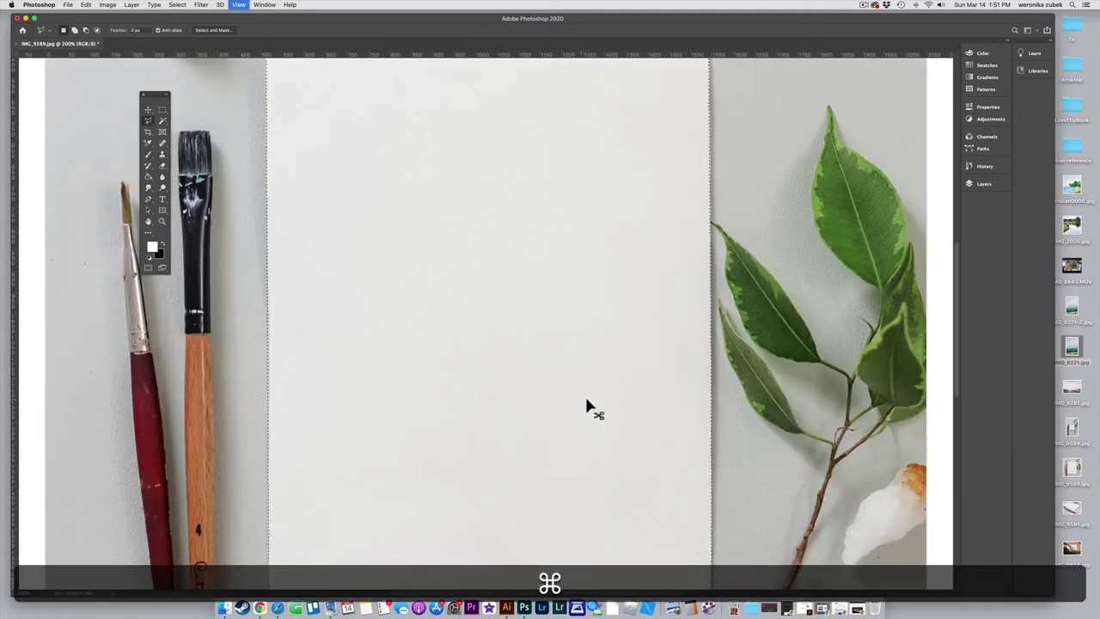
pyautogui.press('super+plus')
pyautogui.scroll(-5, 585, 404)
pyautogui.press('super+plus')
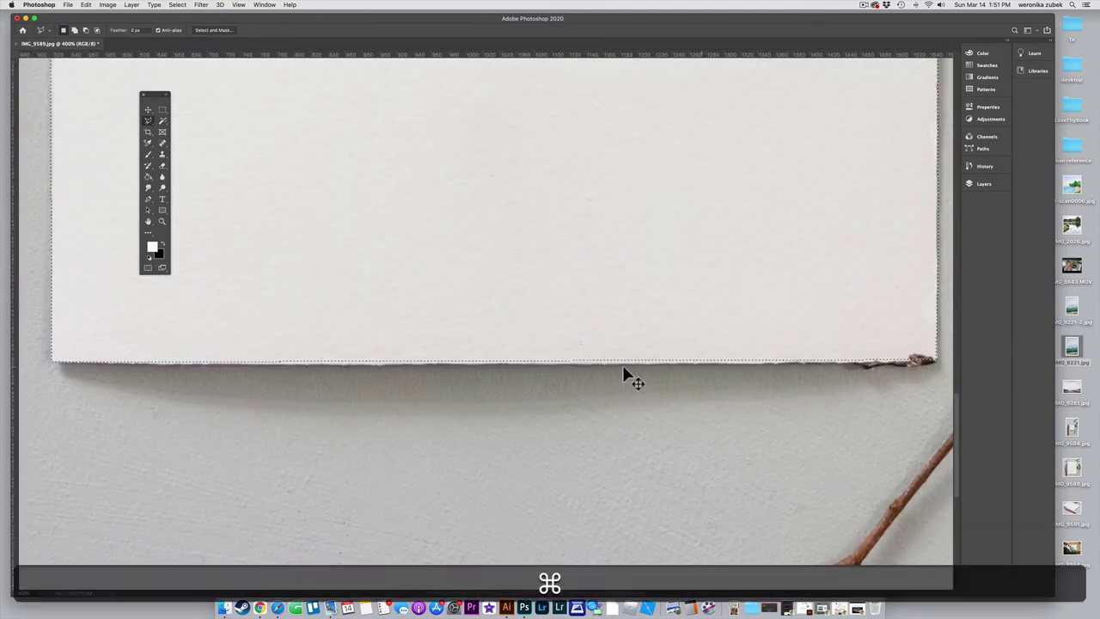
pyautogui.press('super+minus')
pyautogui.press('super+minus')
pyautogui.press('super+minus')
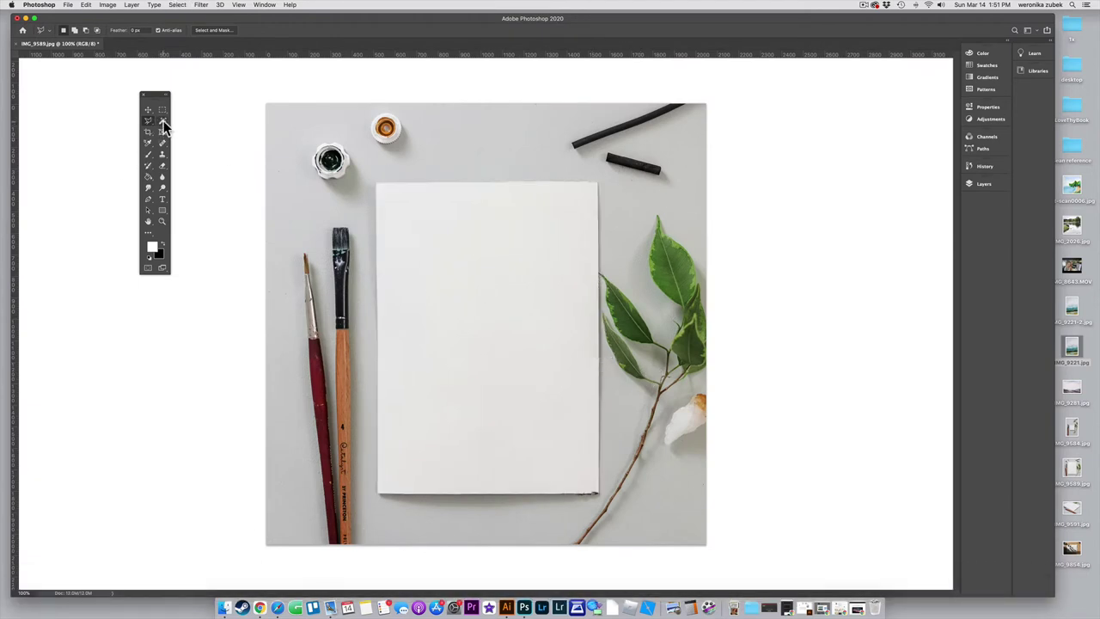
# Try selecting the blank paper with the Magic Wand tool, and clear the selection
pyautogui.moveTo(163, 125)
pyautogui.mouseDown()
pyautogui.moveTo(195, 121)
pyautogui.moveTo(199, 137)
pyautogui.moveTo(164, 125)
pyautogui.mouseUp()
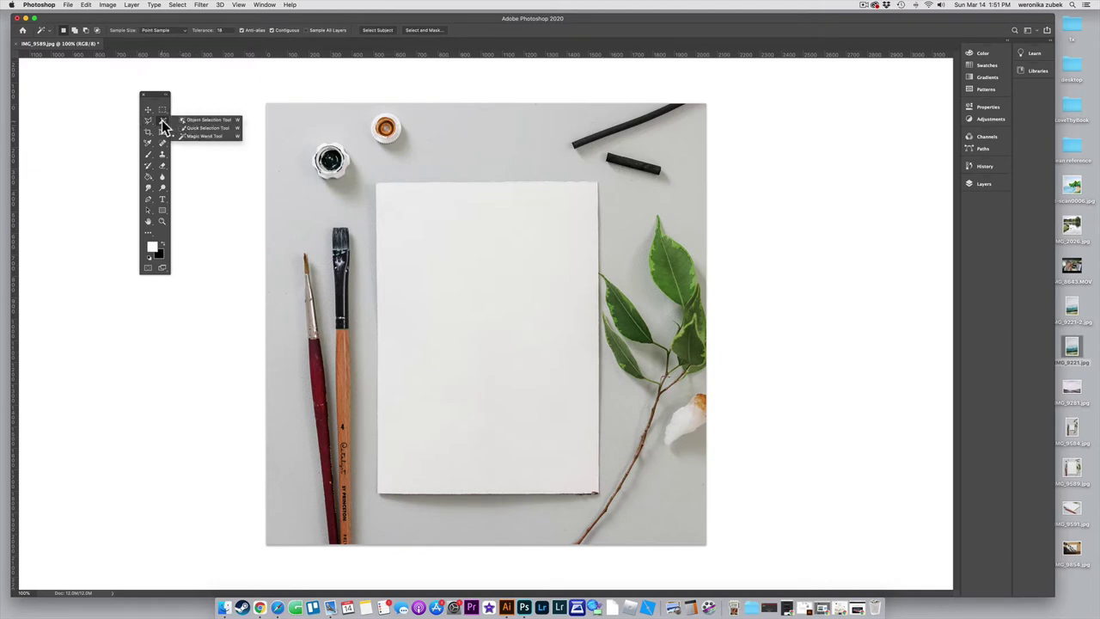
pyautogui.click(205, 135)
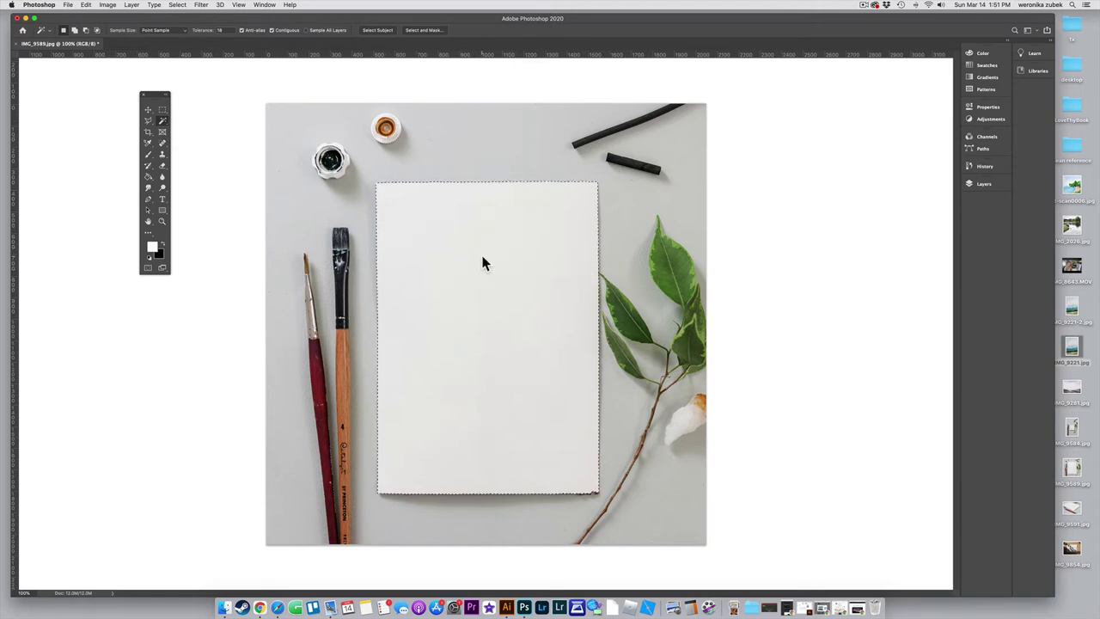
pyautogui.press('super')
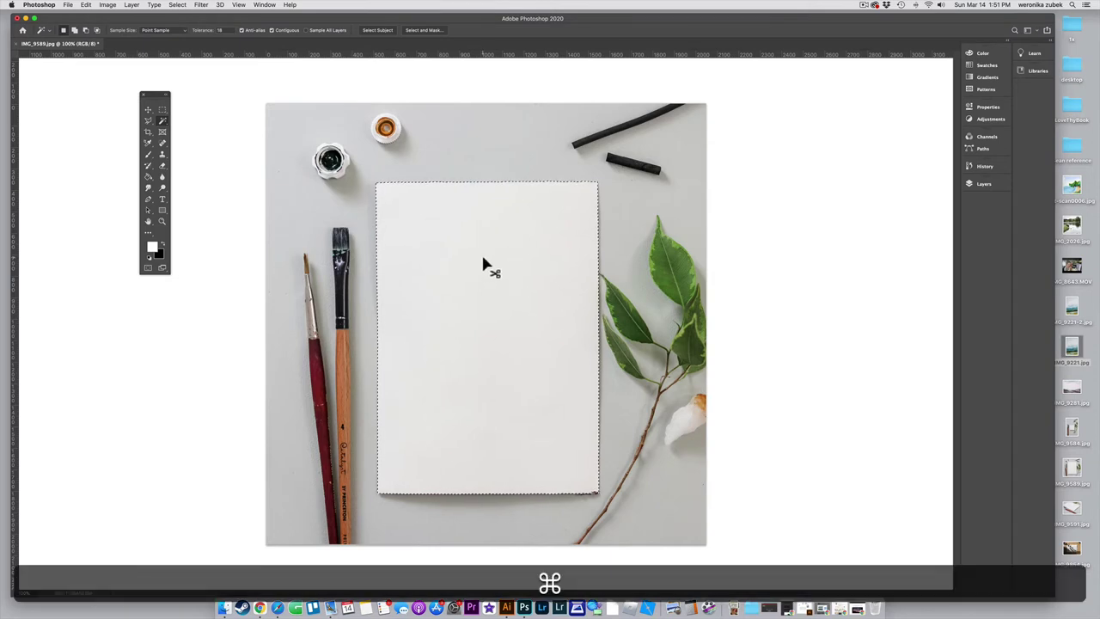
pyautogui.press('super+d')
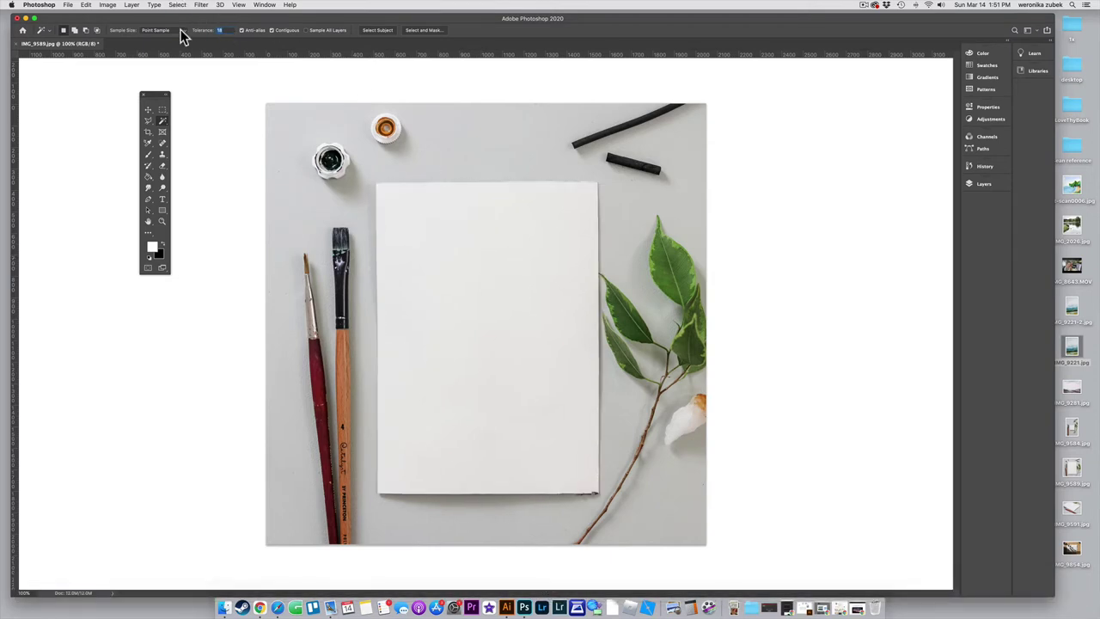
# Try selecting the paper with the Magic Wand tolerance set to 28, and clear the selection
pyautogui.write('20')
pyautogui.click(491, 284)
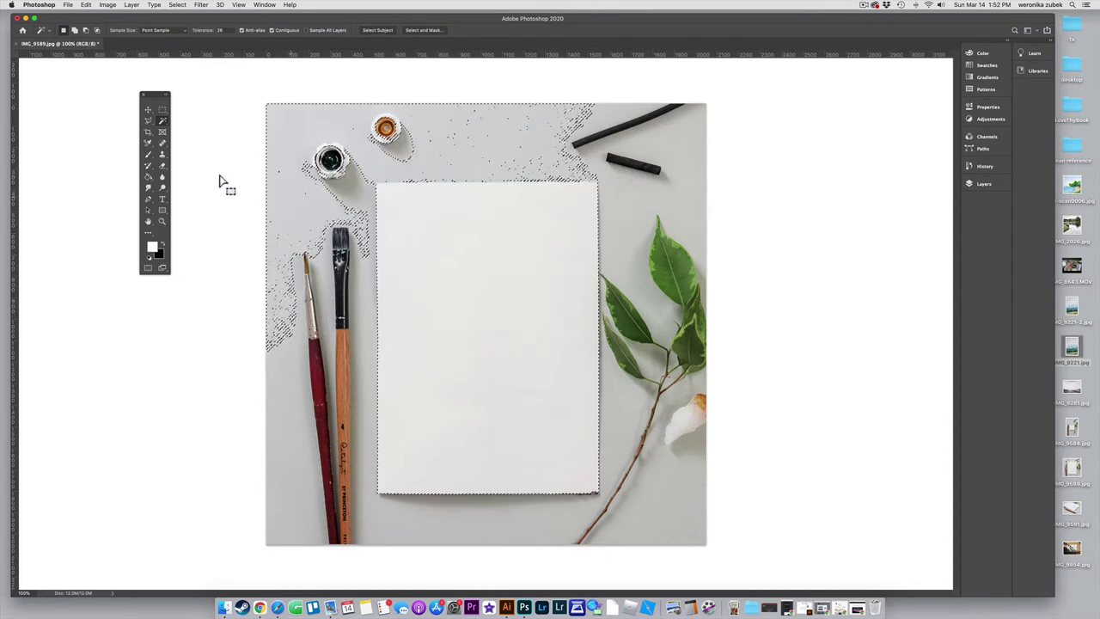
pyautogui.press('super+d')
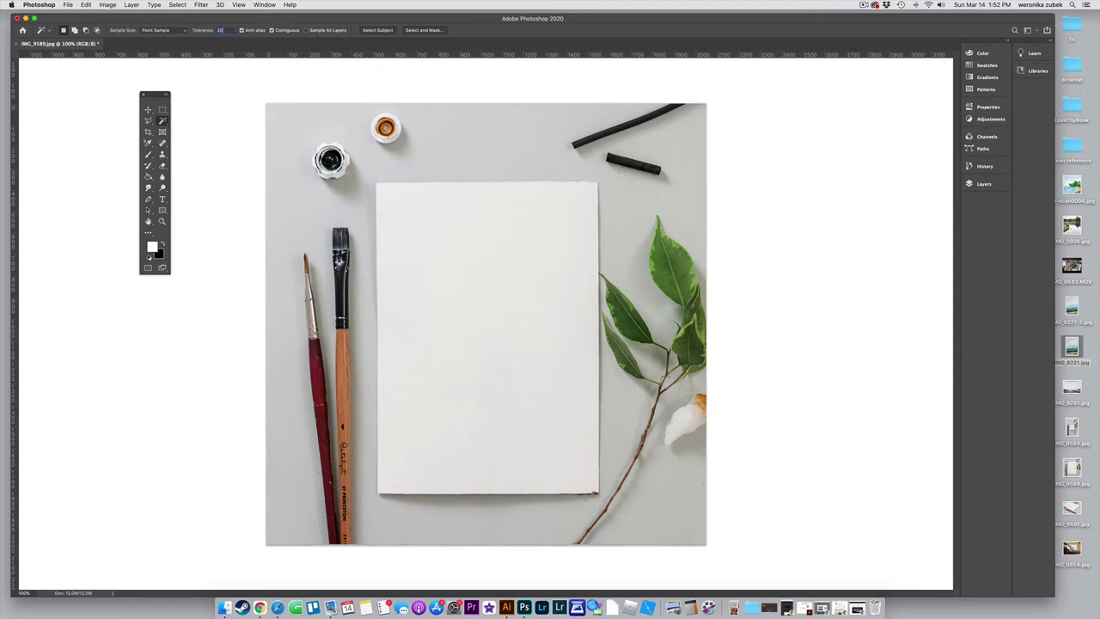
# Select the paper with the Magic Wand at a tolerance of 20 and check the outline at its top right corner
pyautogui.click(493, 273)
pyautogui.press('super+plus')
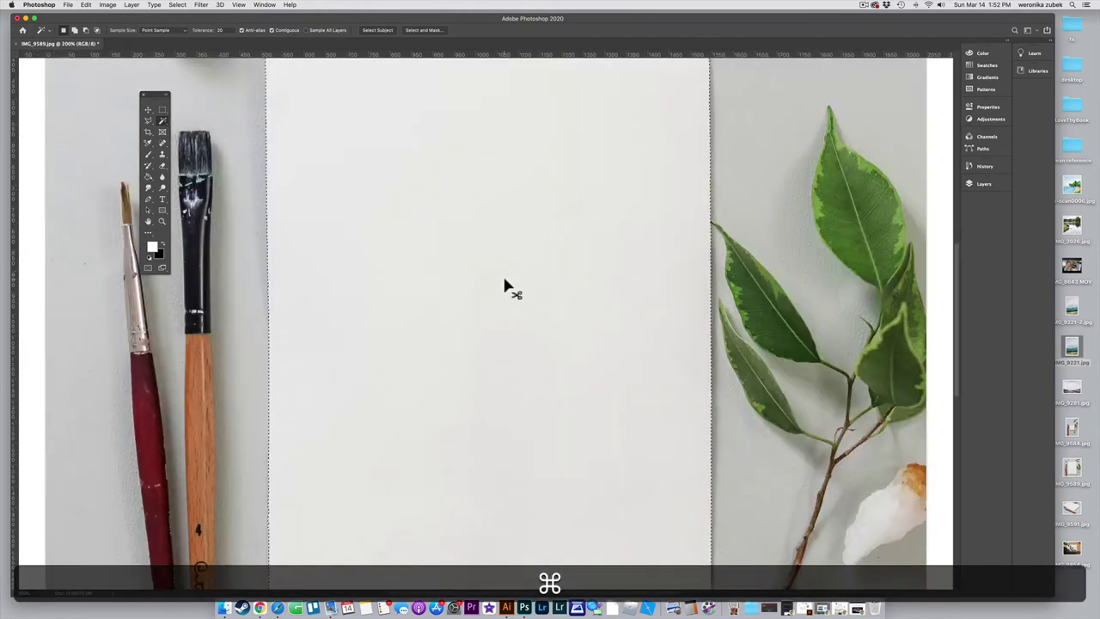
pyautogui.press('super+plus')
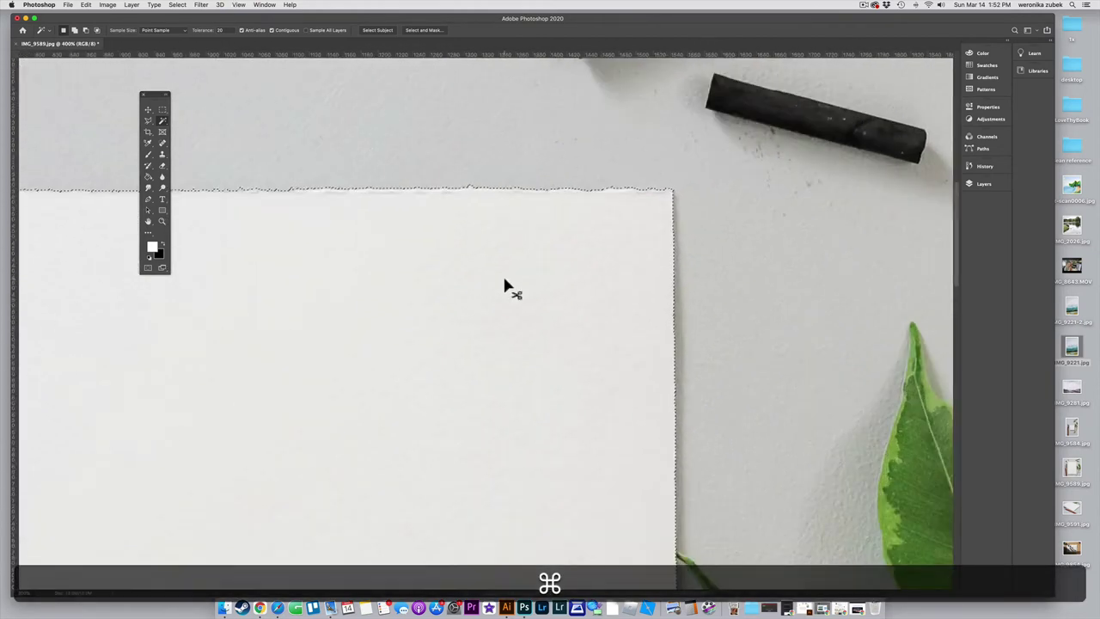
pyautogui.press('super+plus')
pyautogui.press('super+plus')
pyautogui.press('super+plus')
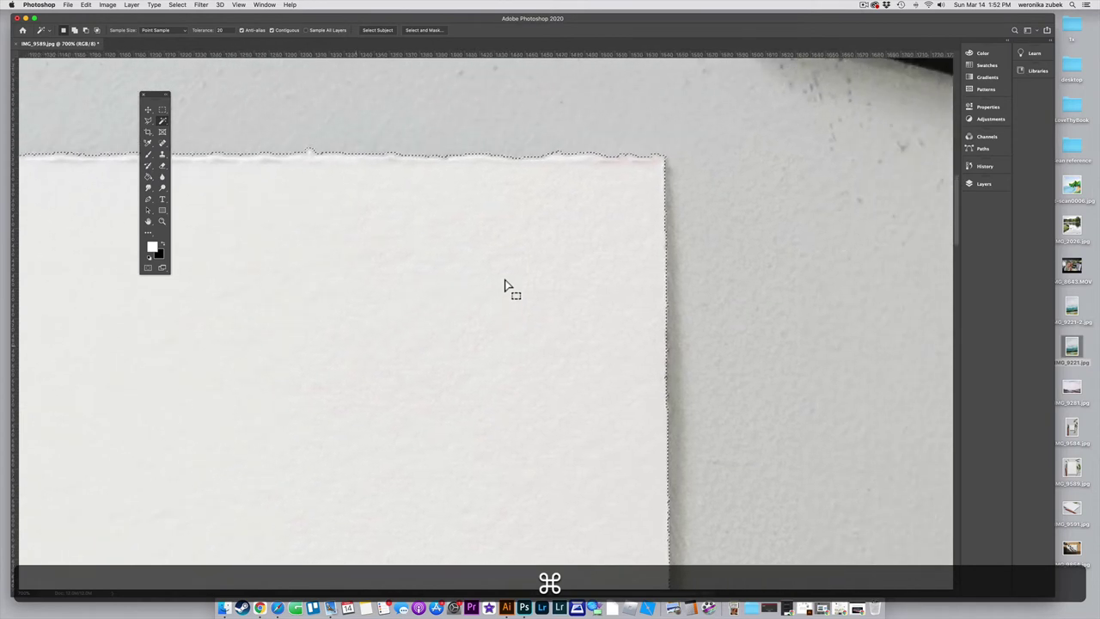
pyautogui.press('super+plus')
pyautogui.scroll(3, 505, 287)
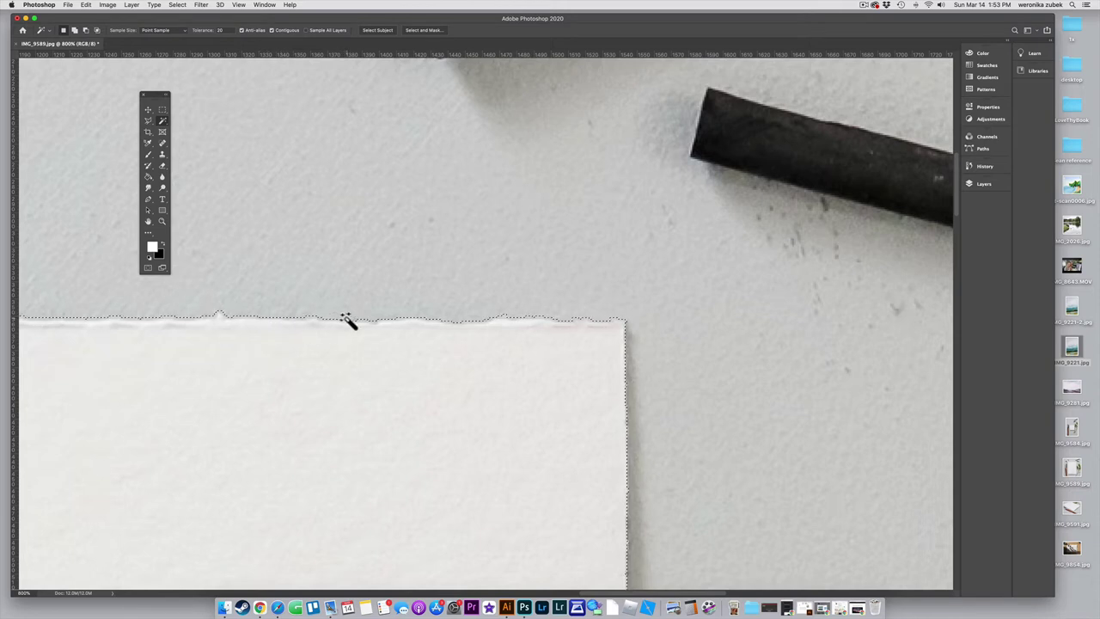
# Clear the selection and try selecting the paper with the Magic Wand at lower tolerances, checking the outline along its top edge
pyautogui.press('cmd+z')
pyautogui.click(213, 30)
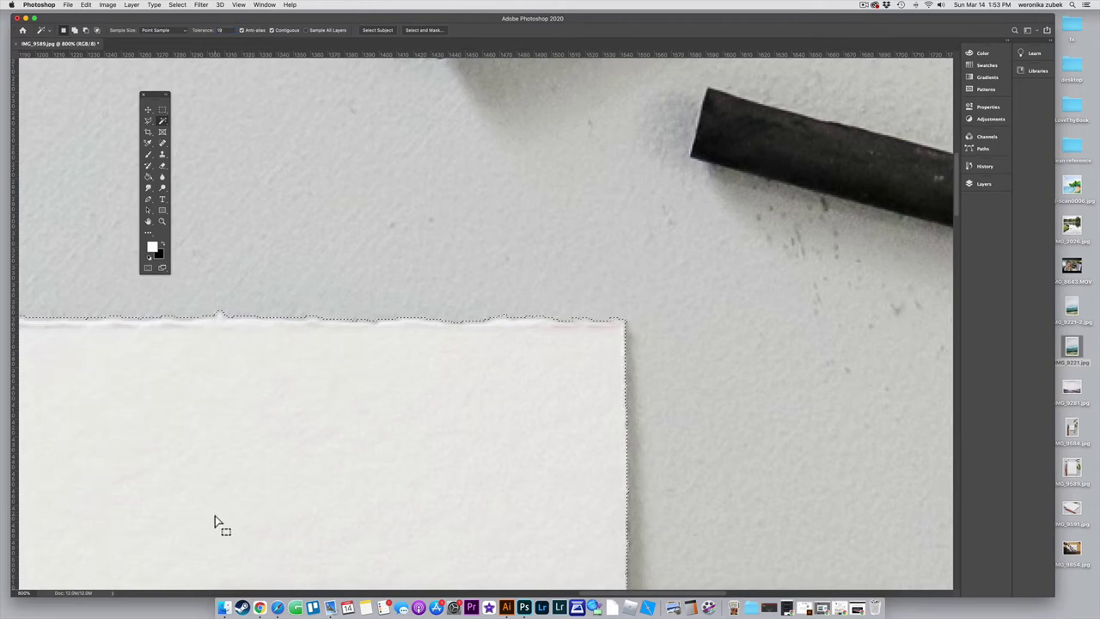
pyautogui.press('super+d')
pyautogui.click(222, 30)
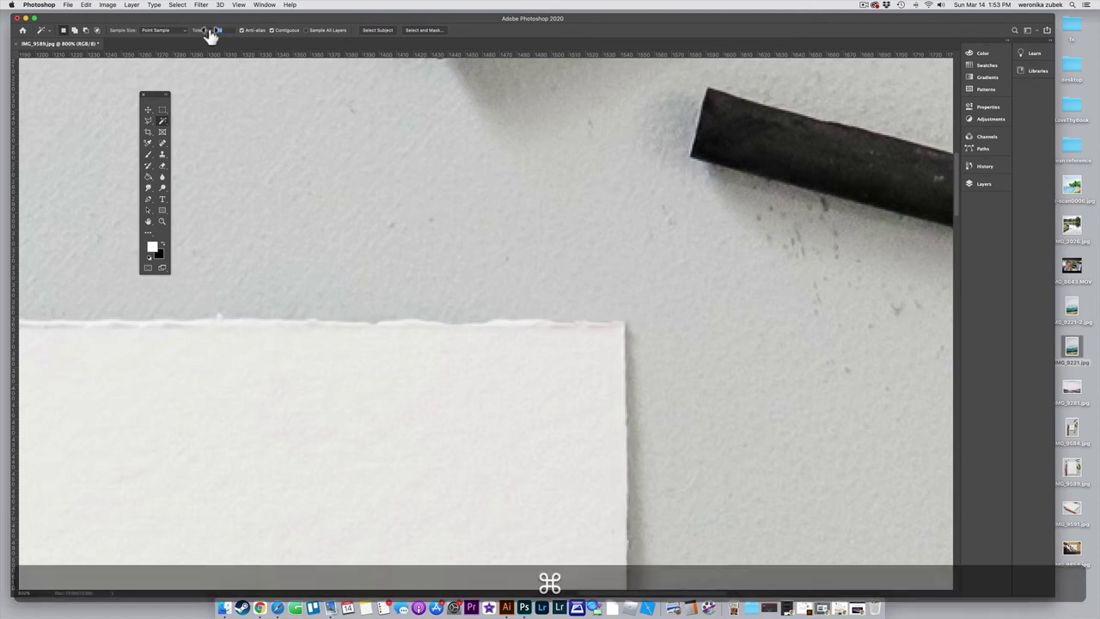
pyautogui.click(249, 456)
pyautogui.hscroll(-5, 331, 452)
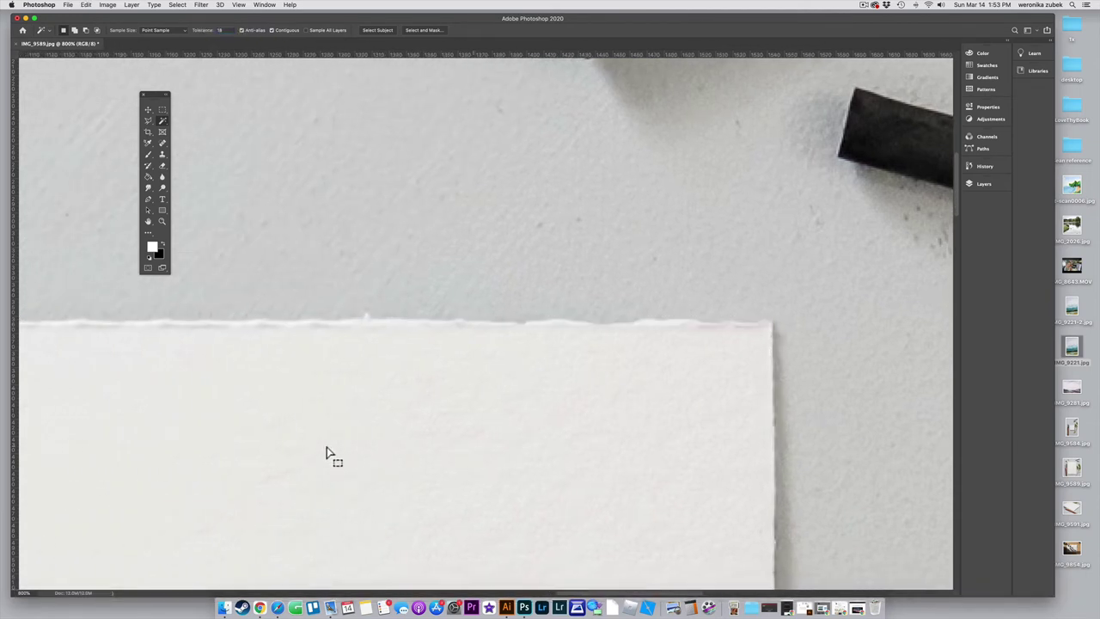
pyautogui.hscroll(-4, 335, 451)
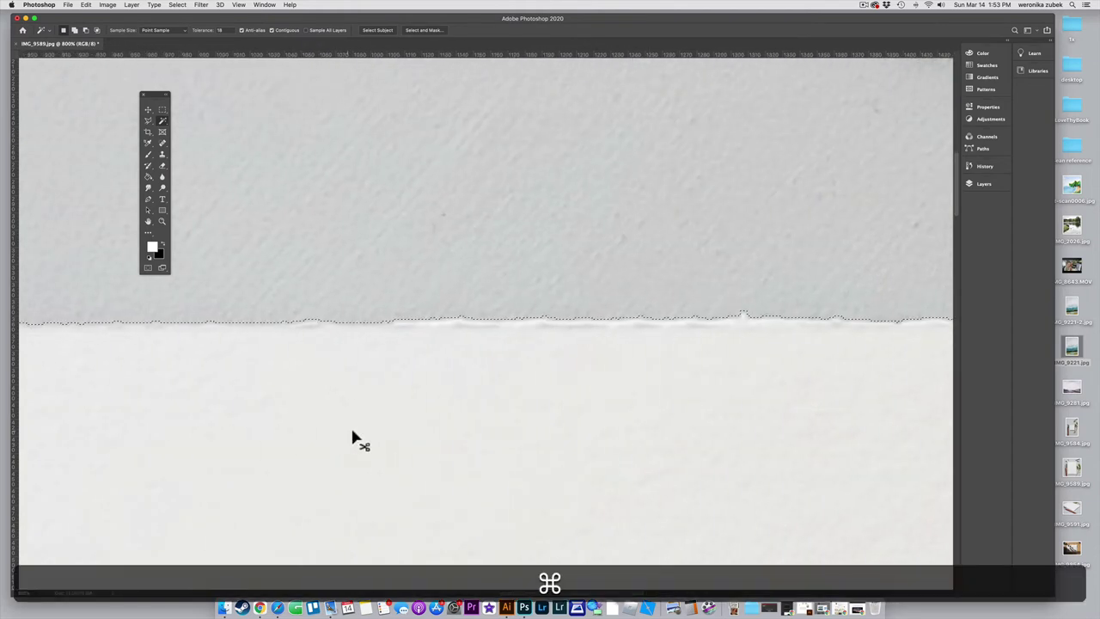
# Select the paper with the Magic Wand at a tolerance of 17 and check the outline down its right edge
pyautogui.click(222, 30)
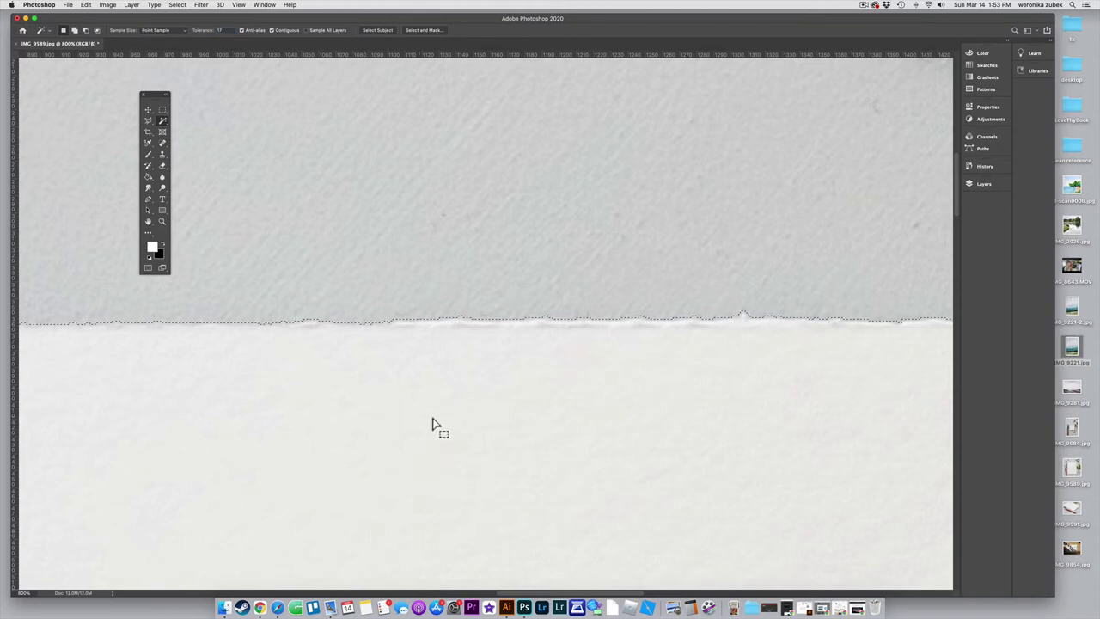
pyautogui.hscroll(7, 444, 422)
pyautogui.scroll(-10, 444, 422)
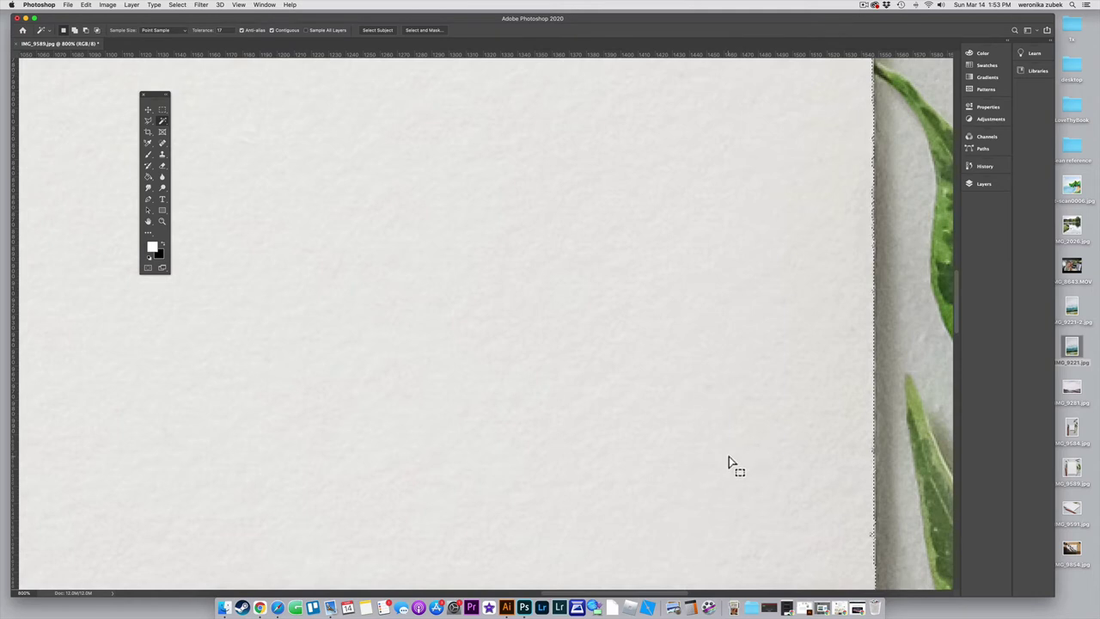
pyautogui.press('space')
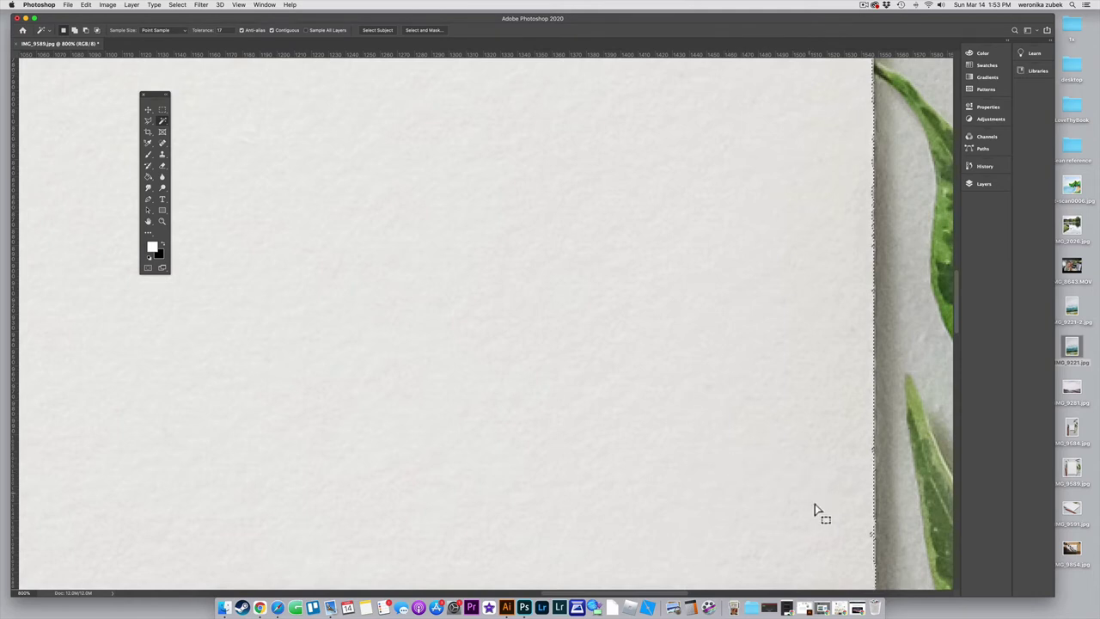
pyautogui.moveTo(817, 510); pyautogui.dragTo(434, 201)
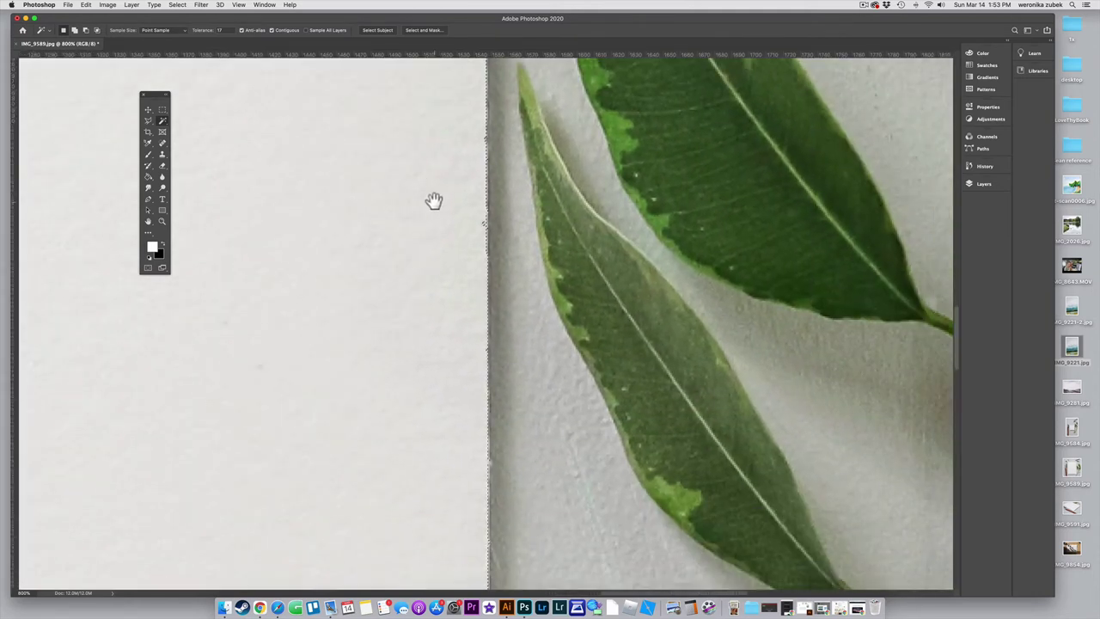
pyautogui.moveTo(483, 372); pyautogui.dragTo(479, 142)
pyautogui.moveTo(491, 327); pyautogui.dragTo(503, 132)
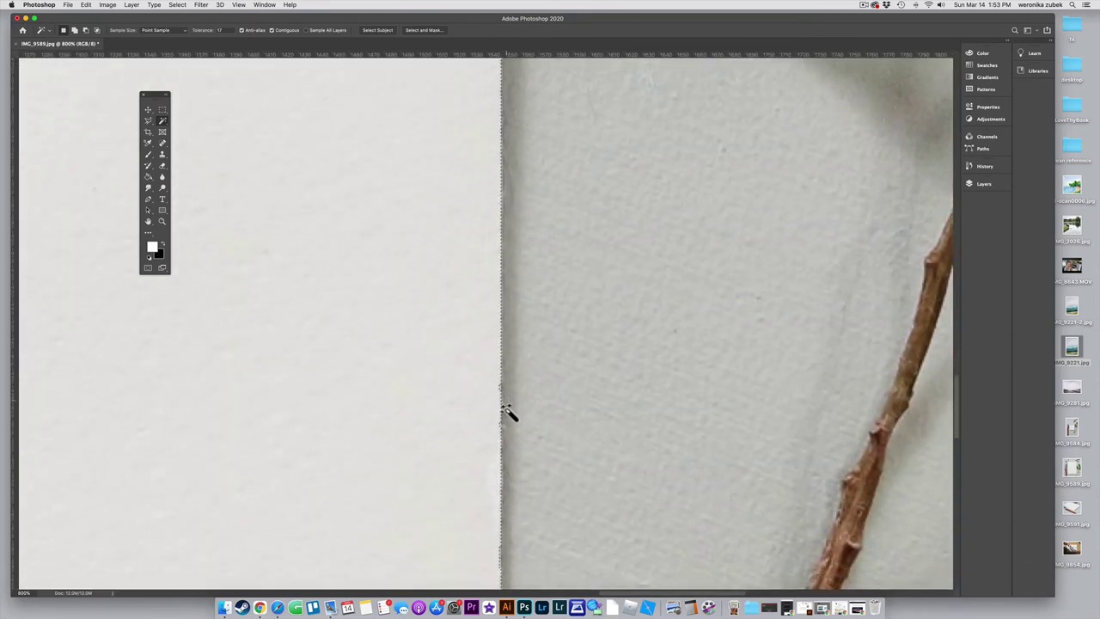
pyautogui.moveTo(511, 413); pyautogui.dragTo(512, 195)
pyautogui.moveTo(499, 458); pyautogui.dragTo(498, 153)
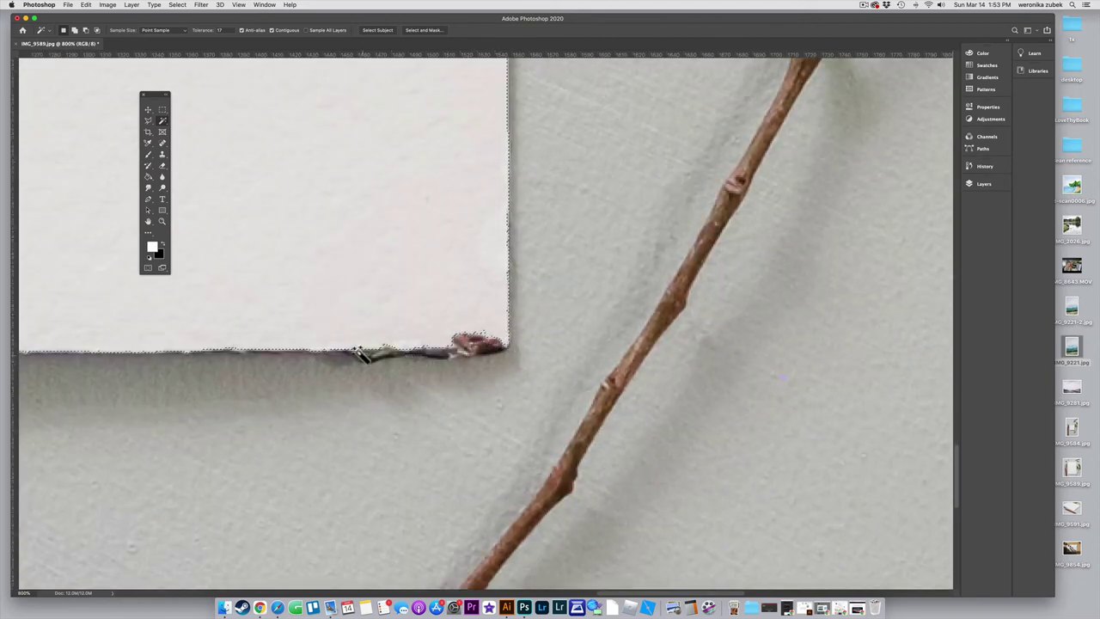
# Examine the selection outline along the paper's bottom edge and up its left edge to the top left corner
pyautogui.moveTo(361, 355); pyautogui.dragTo(748, 321)
pyautogui.click(385, 342)
pyautogui.moveTo(300, 320); pyautogui.dragTo(778, 327)
pyautogui.moveTo(570, 177); pyautogui.dragTo(570, 403)
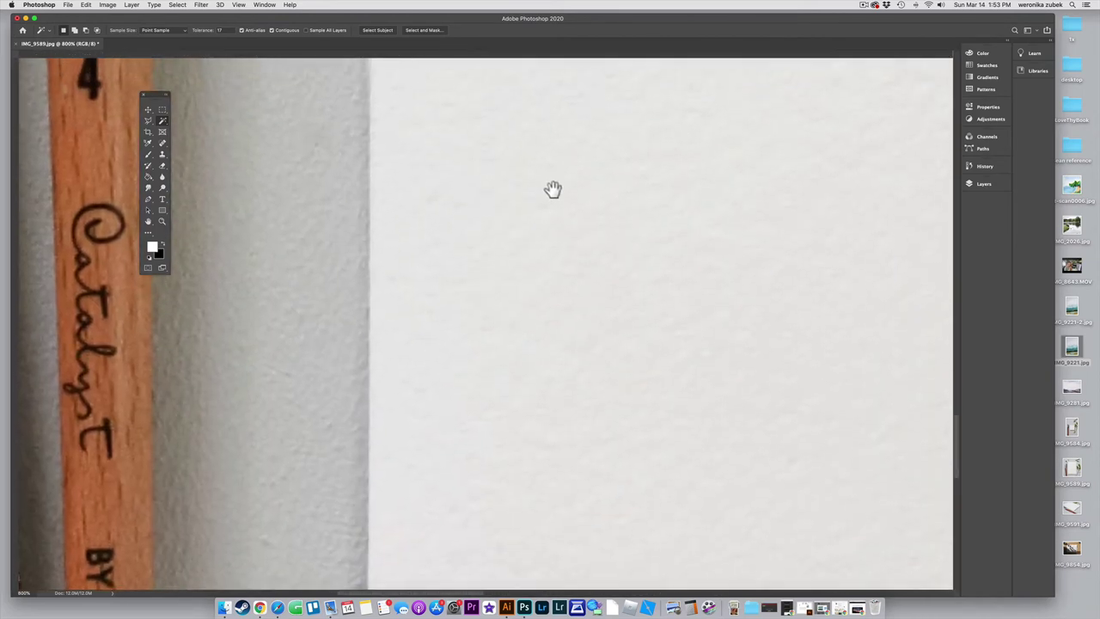
pyautogui.moveTo(553, 189); pyautogui.dragTo(525, 471)
pyautogui.scroll(3, 502, 229)
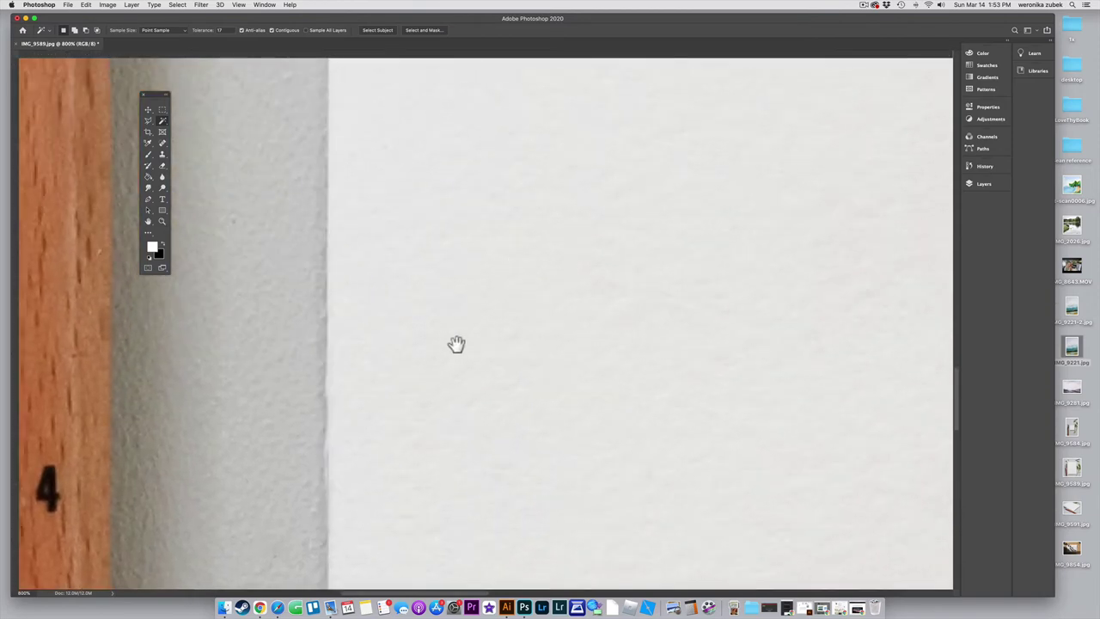
pyautogui.press('cmd+minus')
pyautogui.press('cmd+minus')
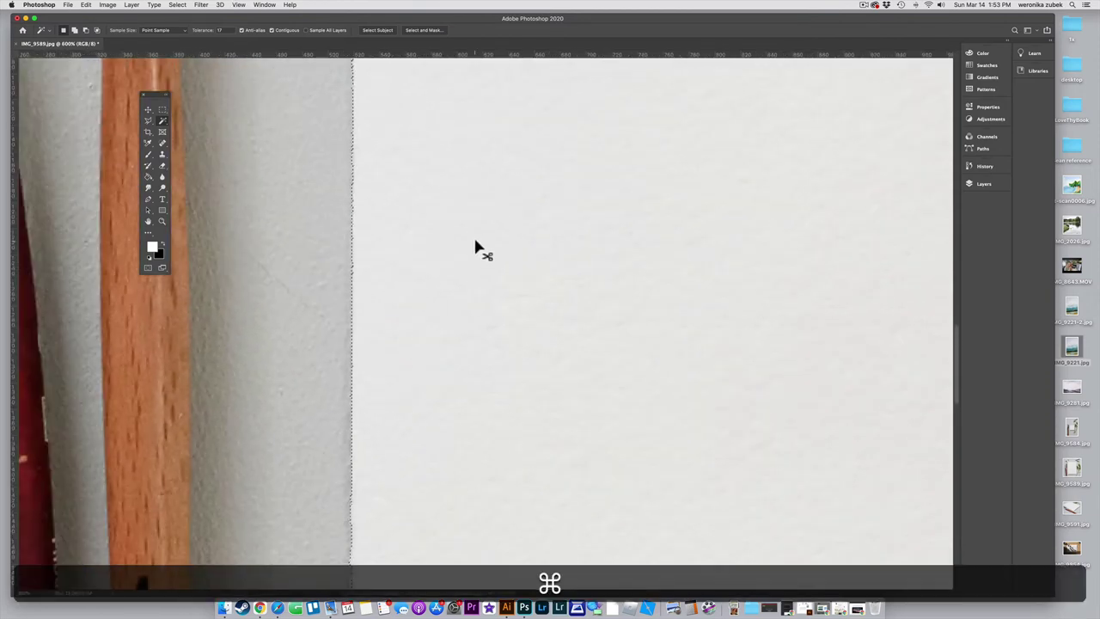
pyautogui.scroll(3, 437, 321)
pyautogui.scroll(10, 456, 228)
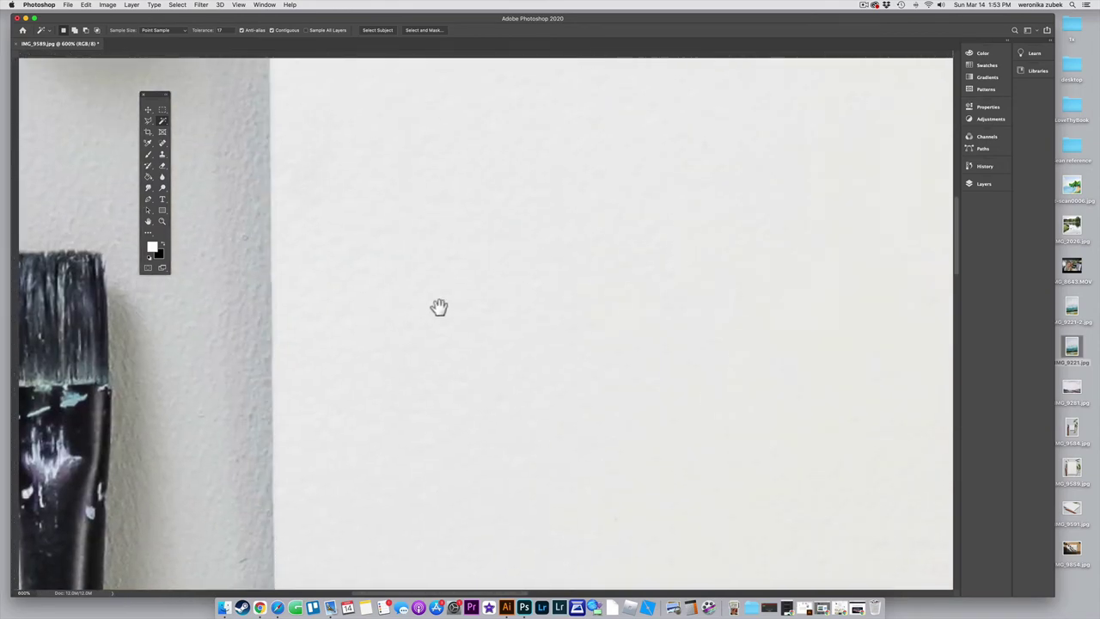
pyautogui.press('super+r')
pyautogui.scroll(5, 439, 370)
pyautogui.click(478, 417)
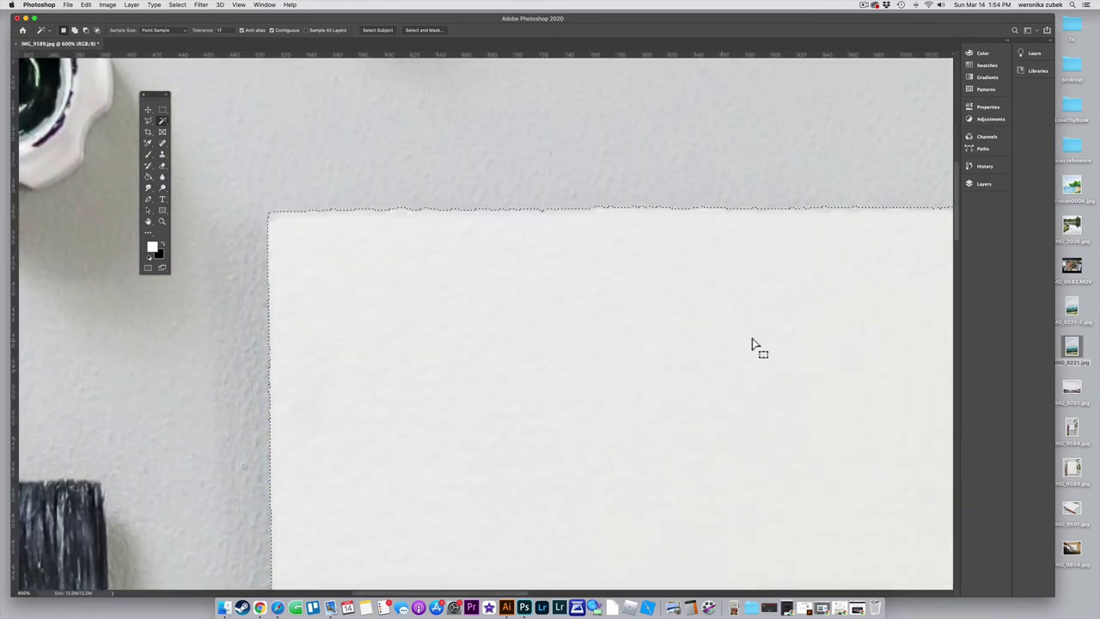
# Examine the selection outline along the paper's torn top edge and down the right edge to the leaves
pyautogui.moveTo(751, 346); pyautogui.dragTo(334, 332)
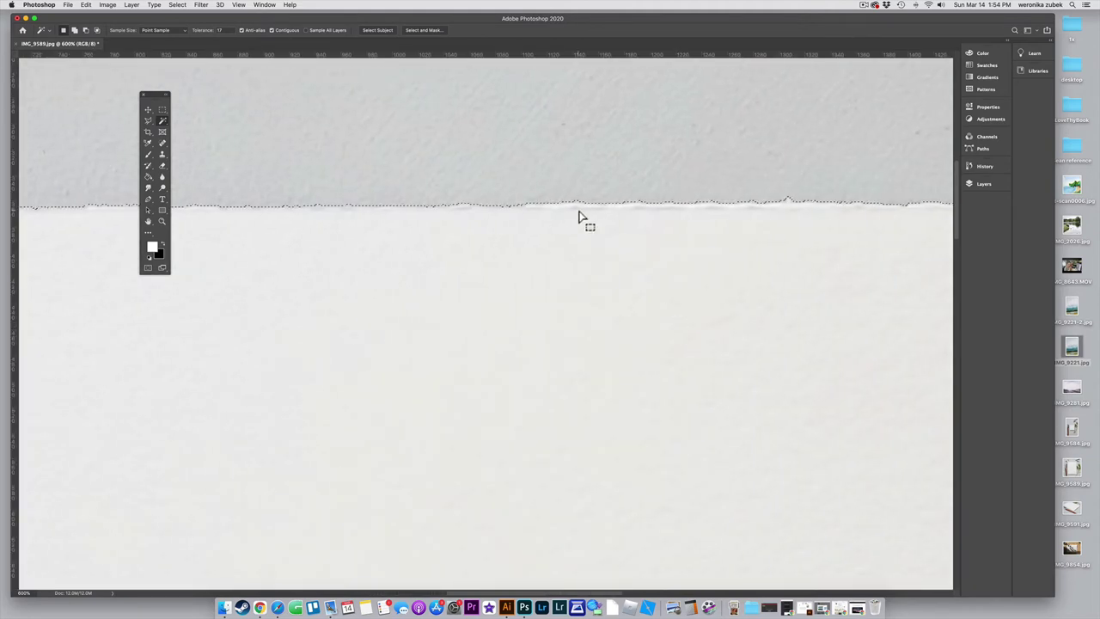
pyautogui.moveTo(778, 238); pyautogui.dragTo(508, 238)
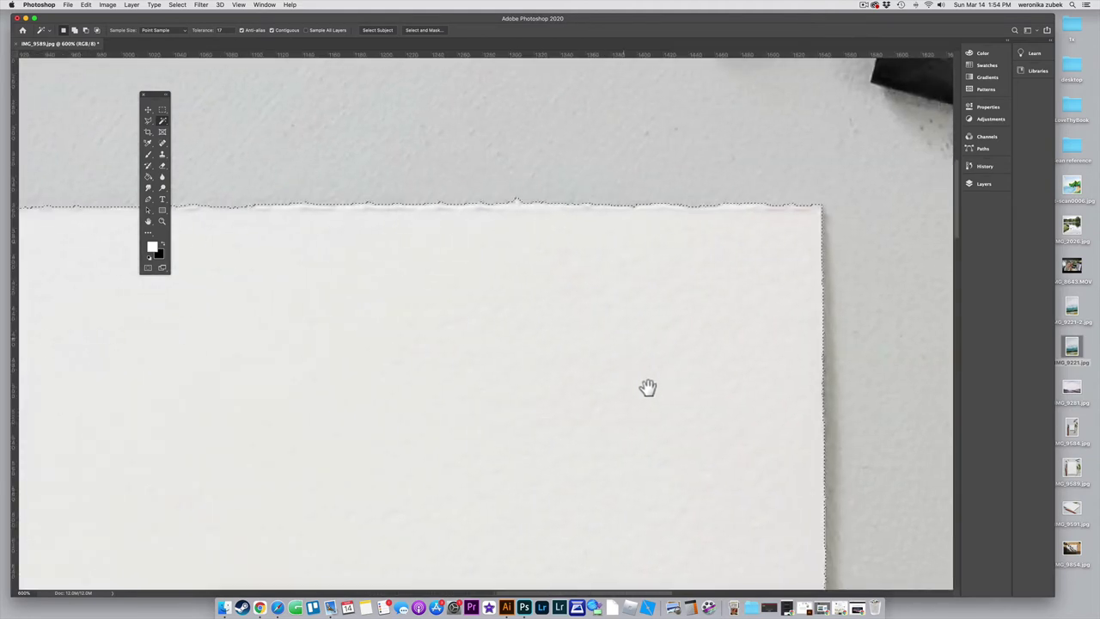
pyautogui.moveTo(648, 388); pyautogui.dragTo(555, 123)
pyautogui.moveTo(575, 301); pyautogui.dragTo(537, 136)
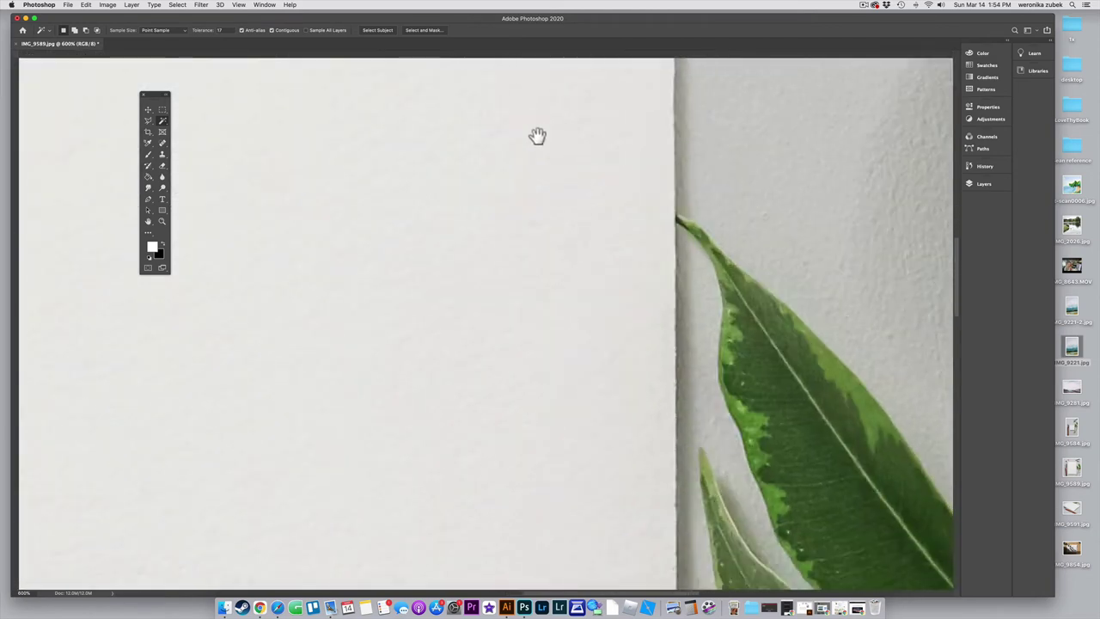
pyautogui.press('super+r')
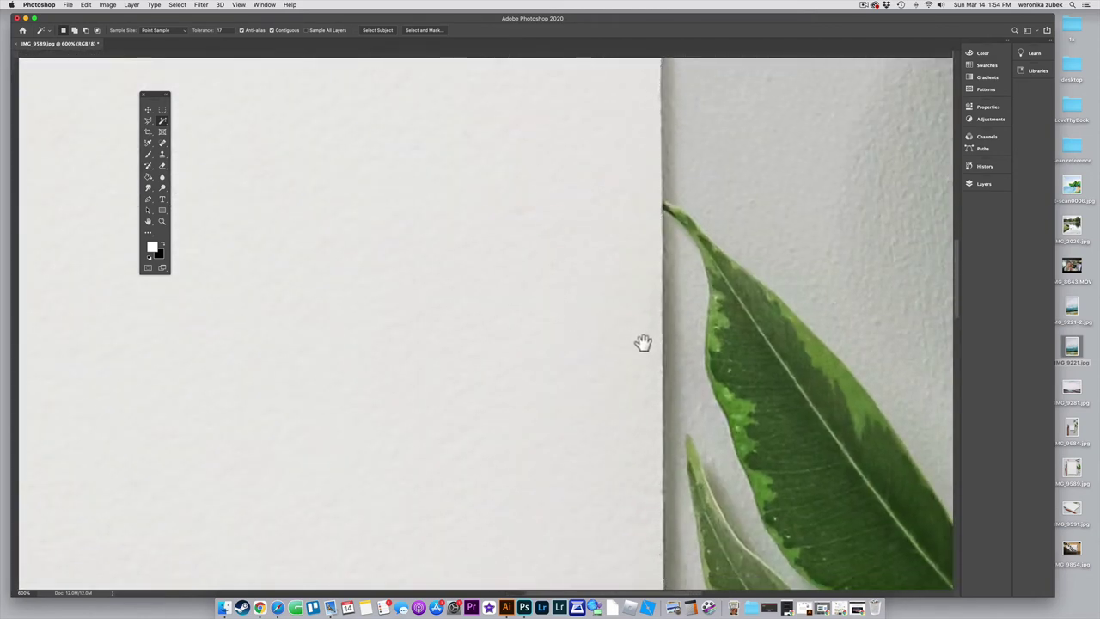
pyautogui.moveTo(644, 344); pyautogui.dragTo(576, 148)
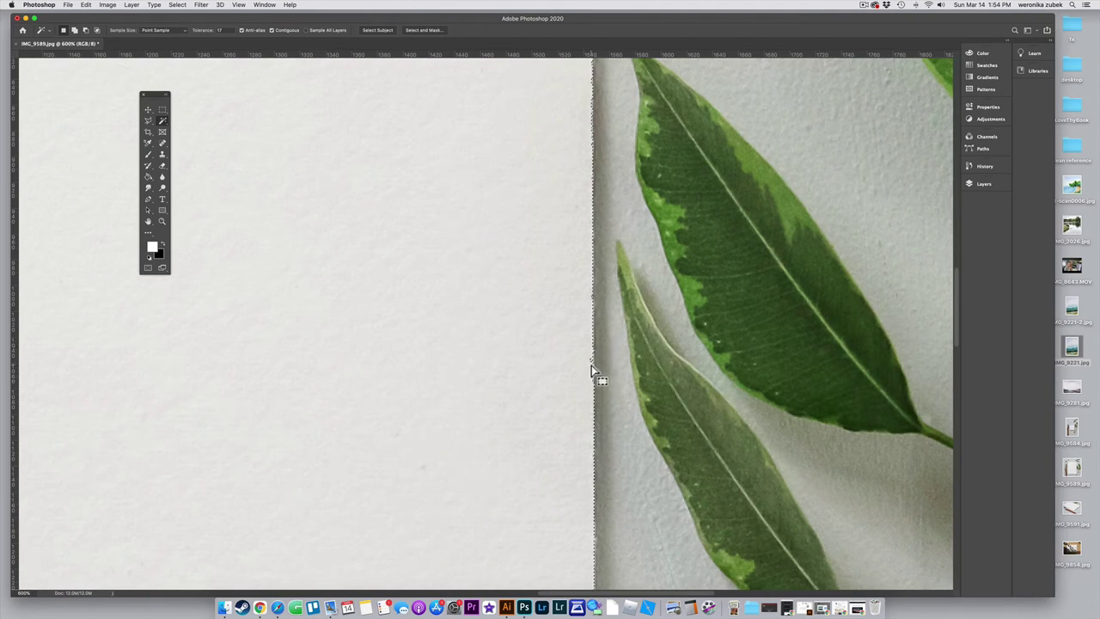
# Add the small unselected patch just inside the paper's right edge, beside the leaves, to the selection with the Lasso tool
pyautogui.press('z')
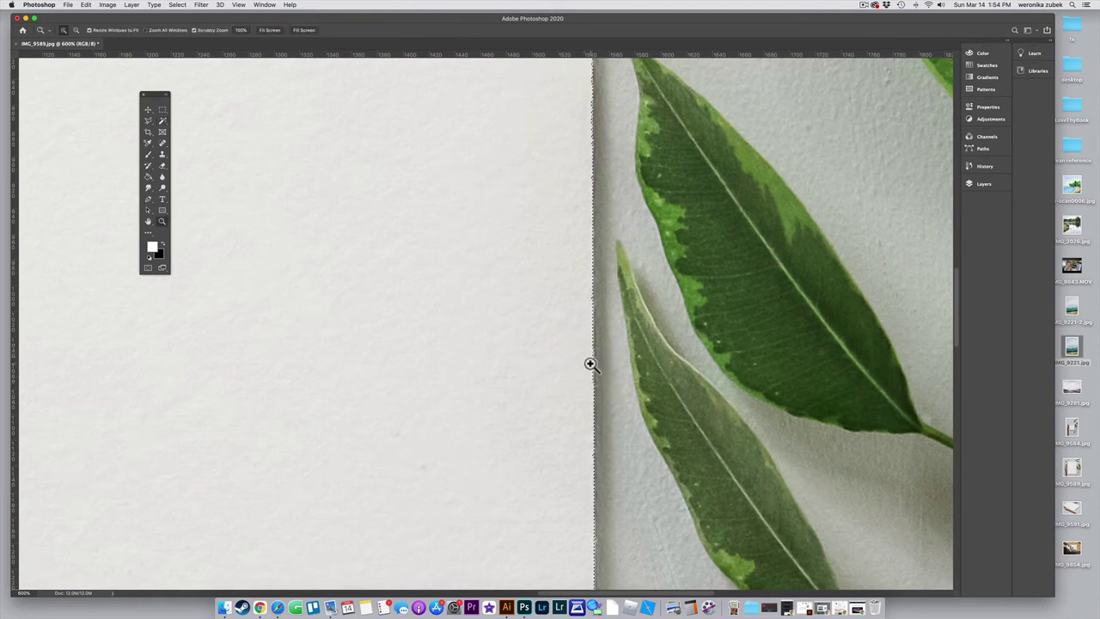
pyautogui.moveTo(586, 362); pyautogui.dragTo(633, 352)
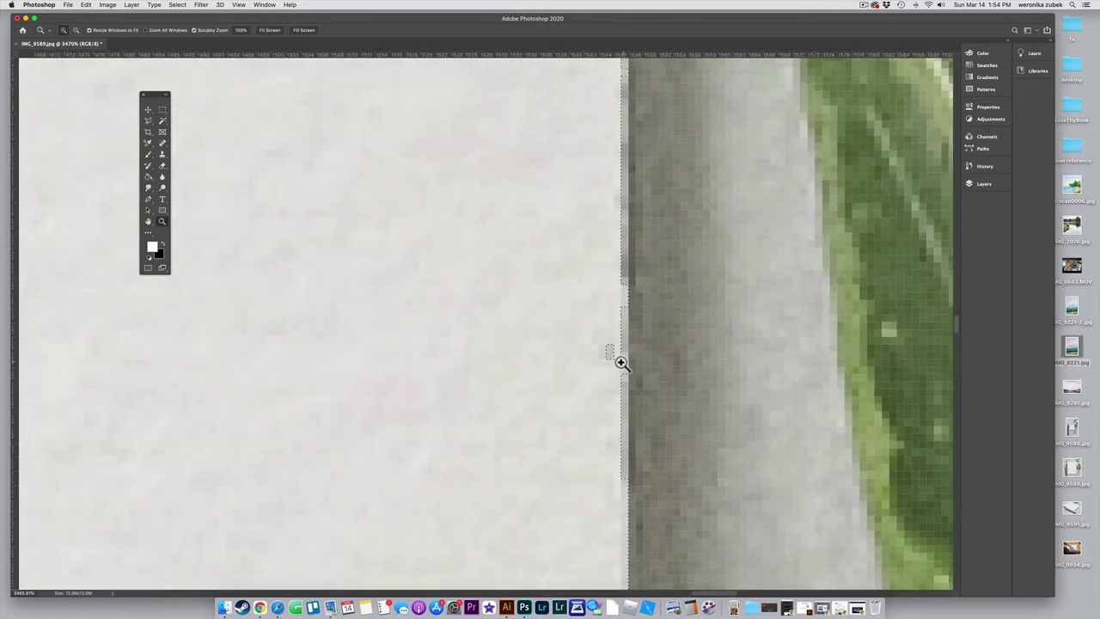
pyautogui.click(621, 362)
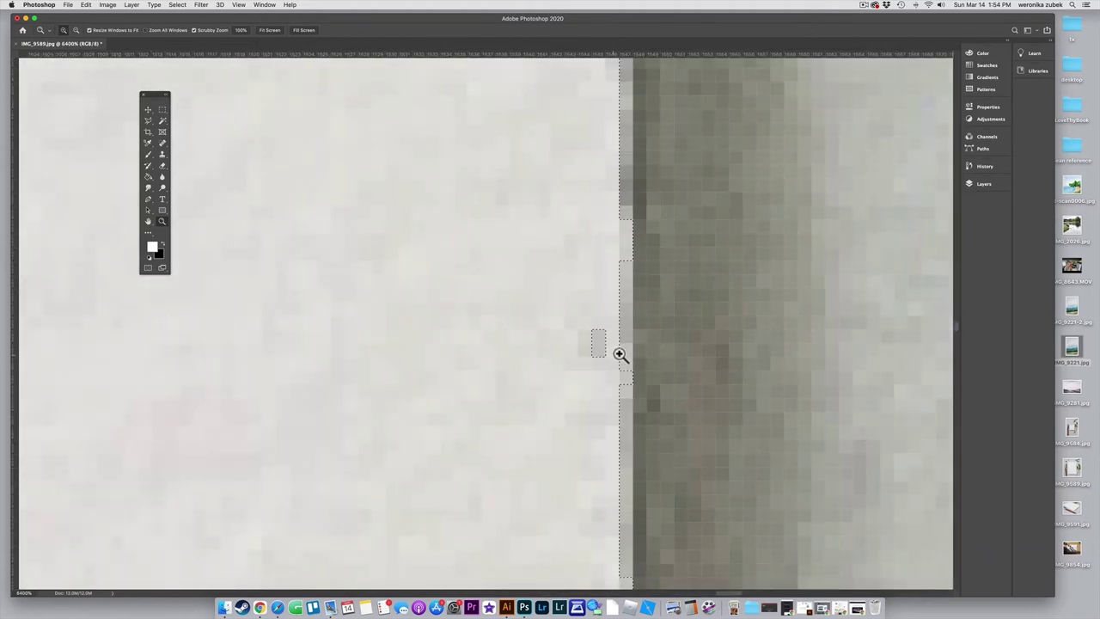
pyautogui.moveTo(620, 353); pyautogui.dragTo(515, 312)
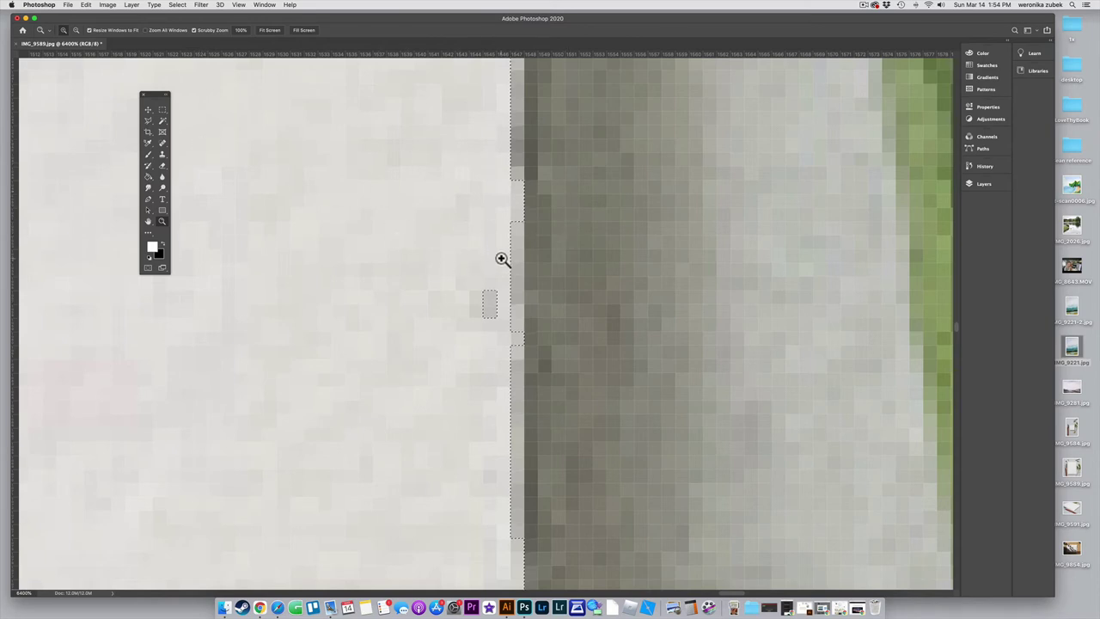
pyautogui.click(152, 127)
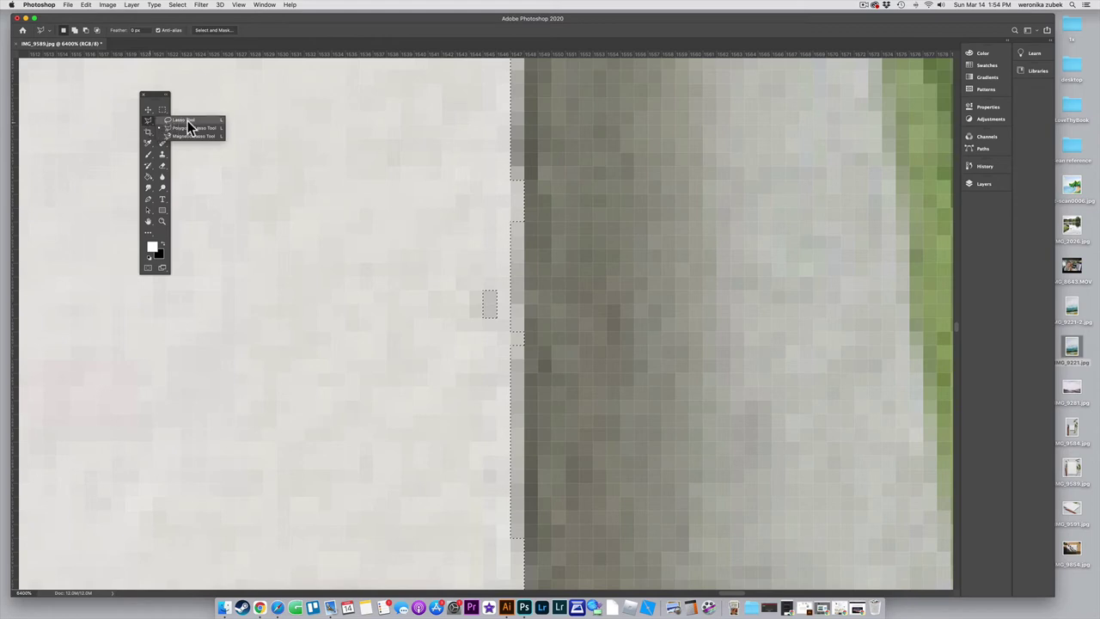
pyautogui.click(186, 120)
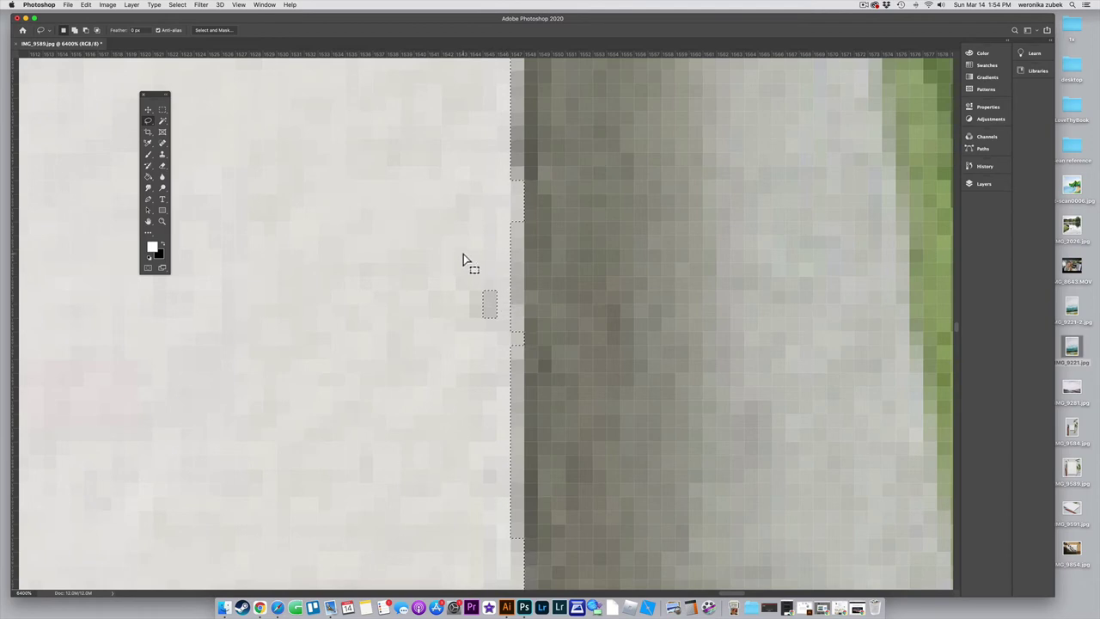
pyautogui.press('shift')
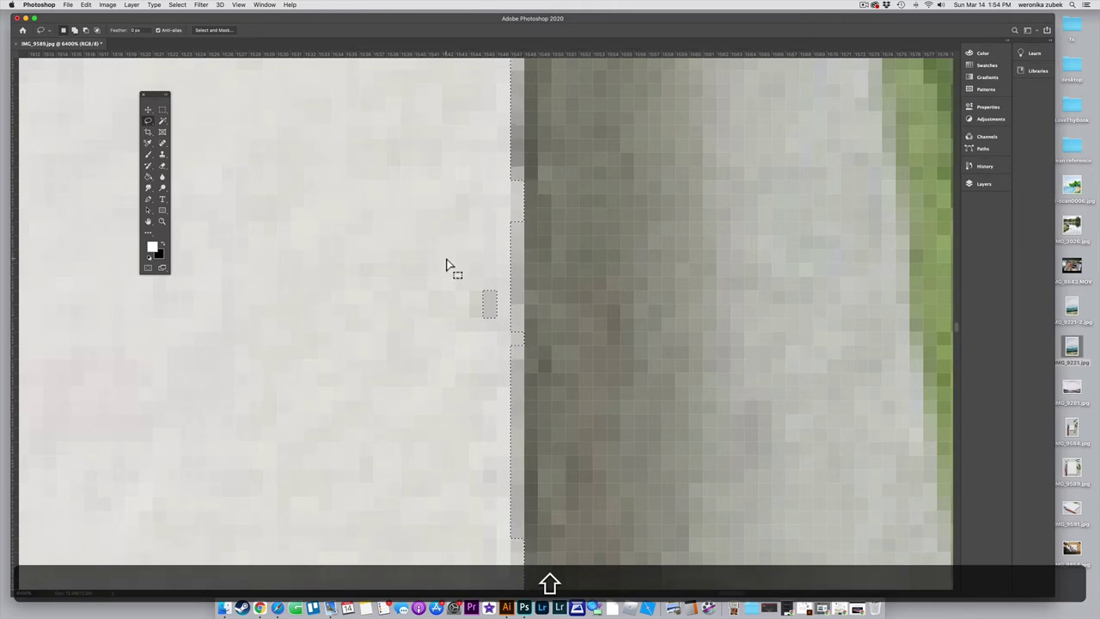
pyautogui.press('alt')
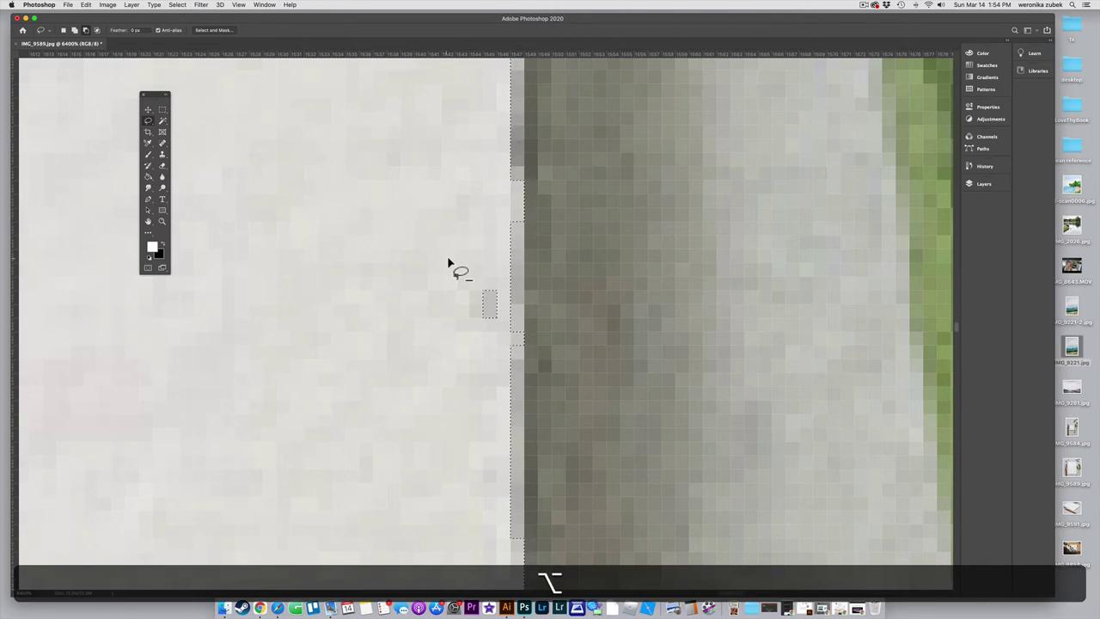
pyautogui.press('shift')
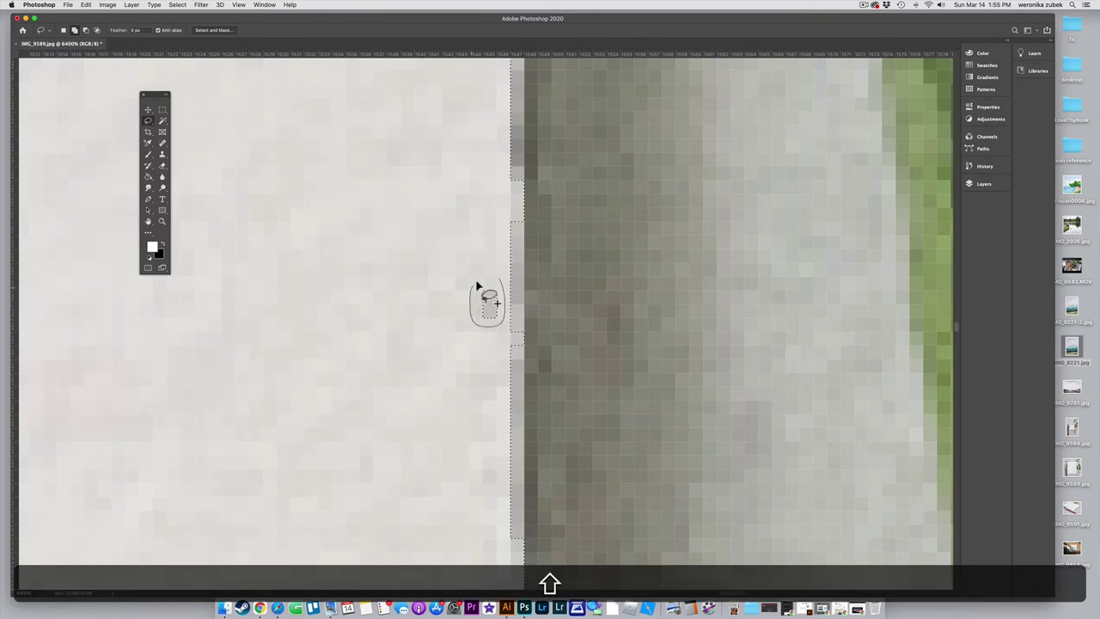
pyautogui.moveTo(507, 294); pyautogui.dragTo(498, 287)
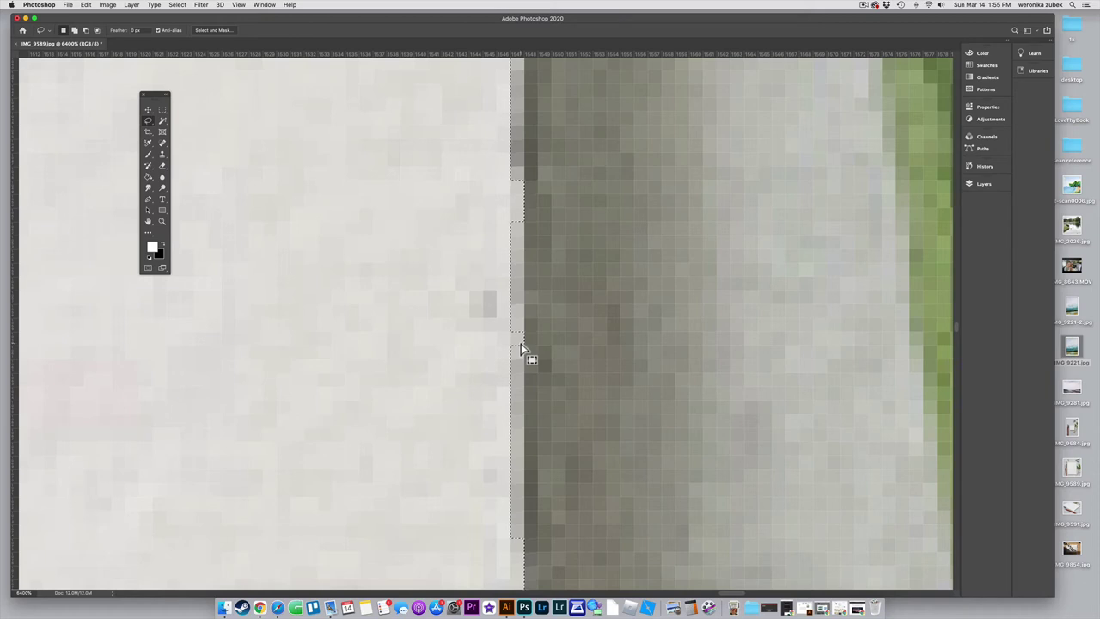
# Subtract the single-pixel bump that protrudes from the paper's right edge from the selection with the Lasso tool
pyautogui.press('super')
pyautogui.press('super+minus')
pyautogui.press('super+minus')
pyautogui.press('super+minus')
pyautogui.press('super+minus')
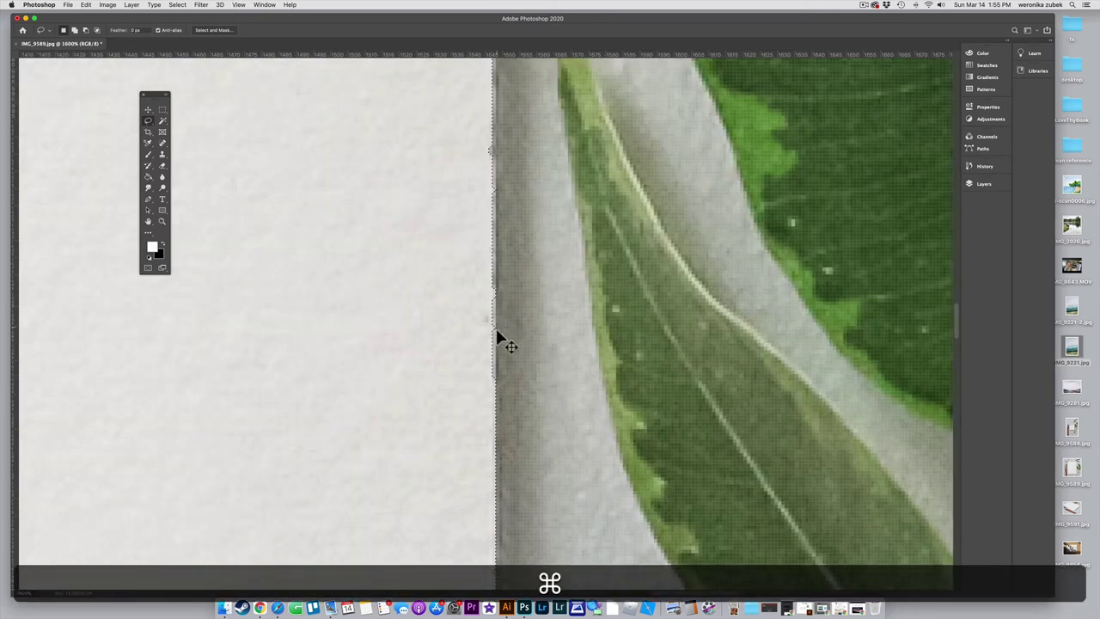
pyautogui.press('super+equal')
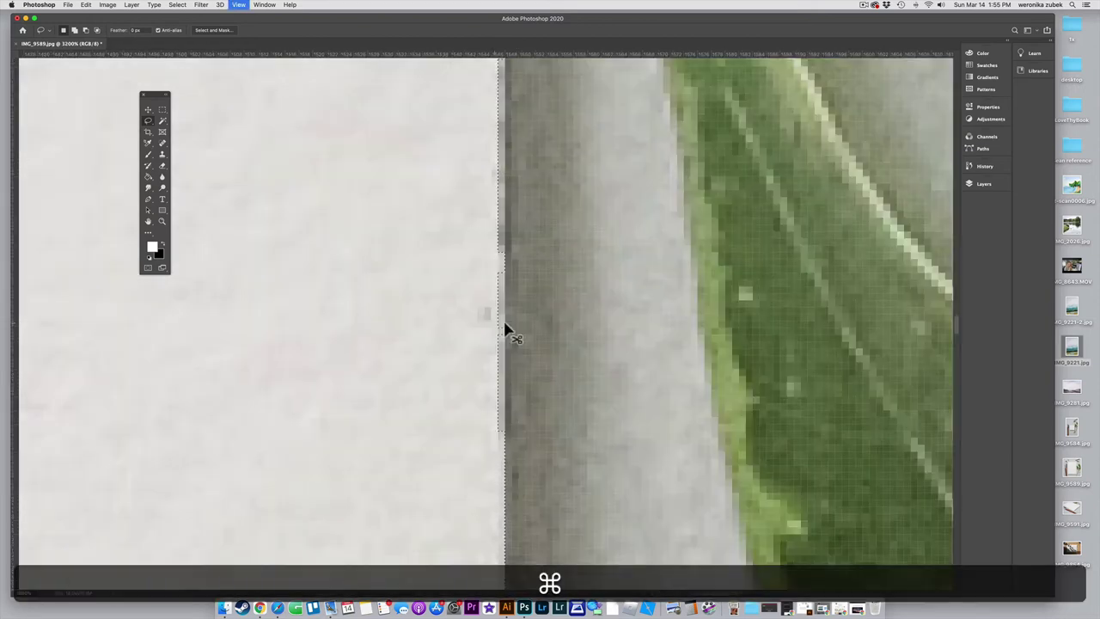
pyautogui.press('super+equal')
pyautogui.press('super+equal')
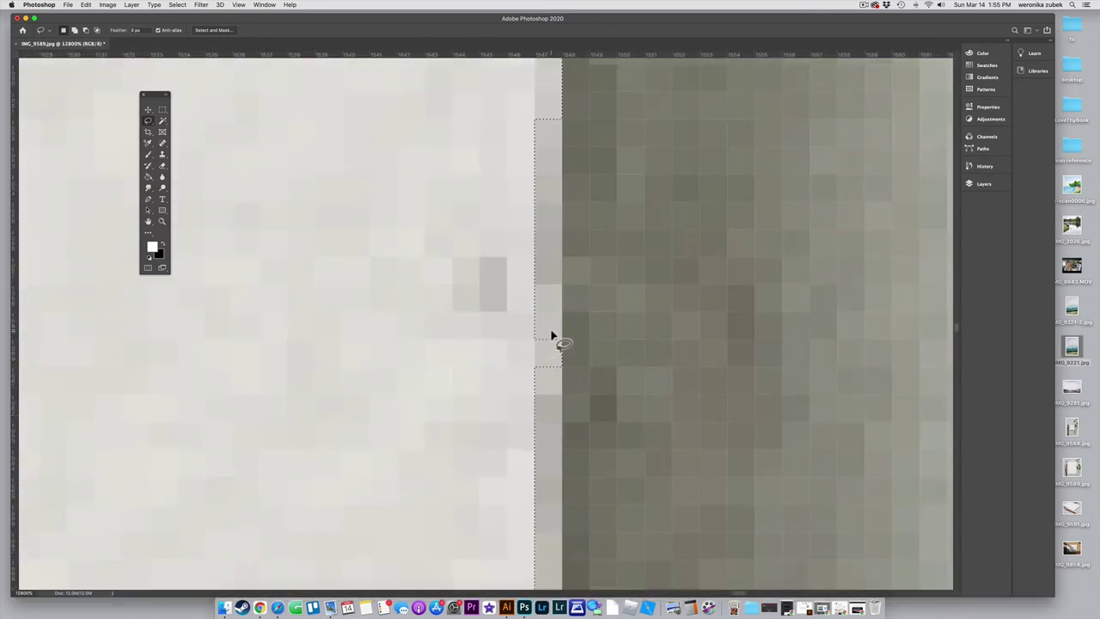
pyautogui.press('alt')
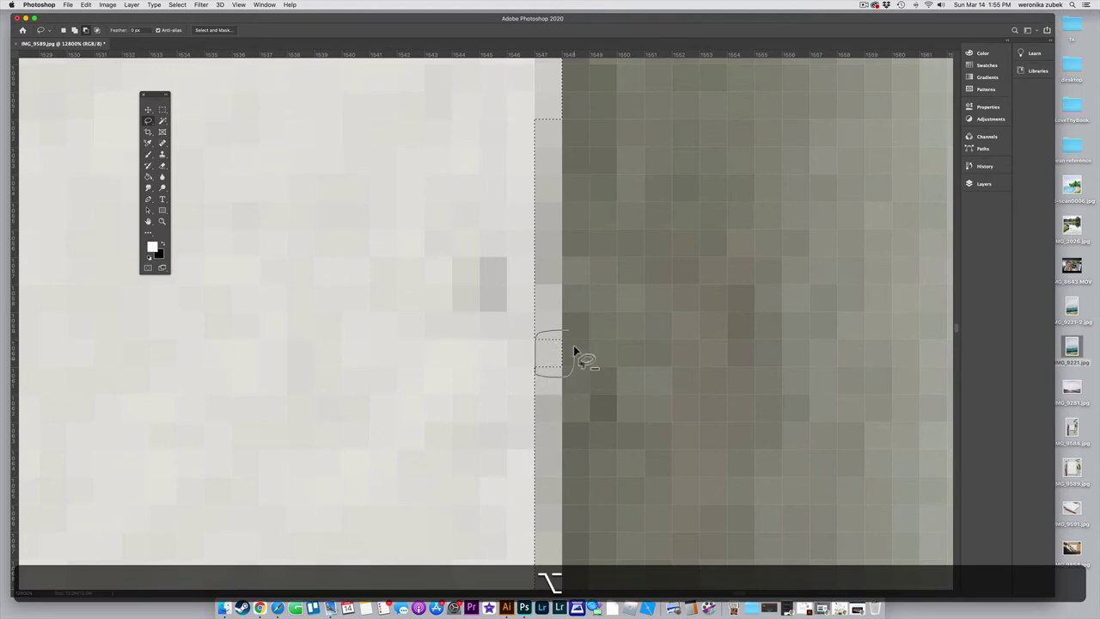
pyautogui.moveTo(573, 345); pyautogui.dragTo(571, 330)
pyautogui.press('super+minus')
pyautogui.press('super+minus')
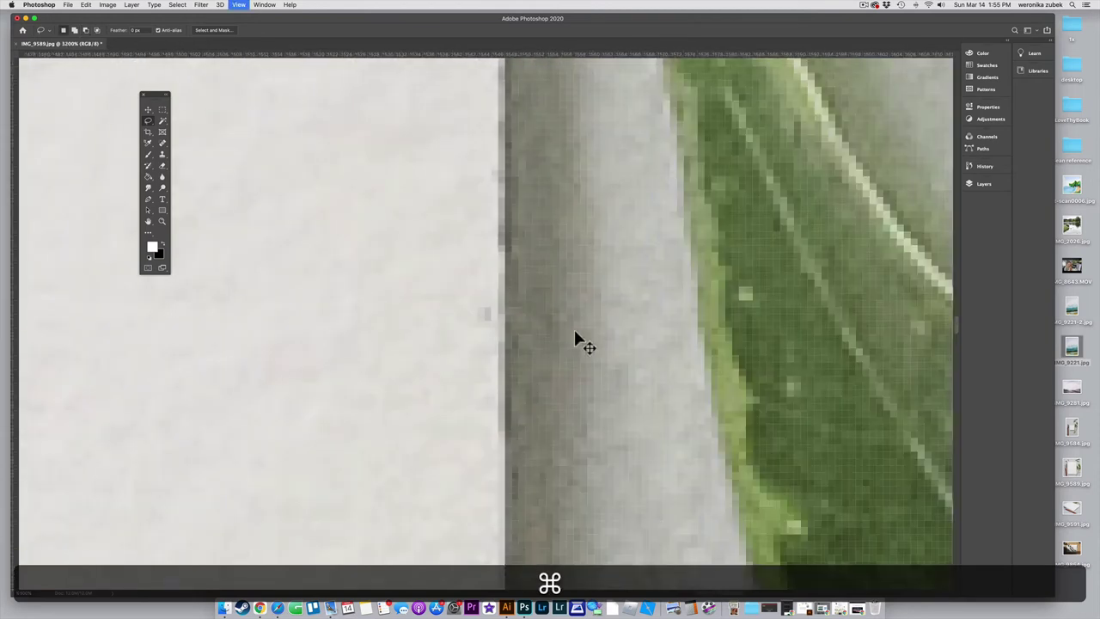
# Examine the selection outline around the whole paper, then up close along its left edge beside the flat brush
pyautogui.press('super+minus')
pyautogui.press('super+minus')
pyautogui.press('super+minus')
pyautogui.press('super+minus')
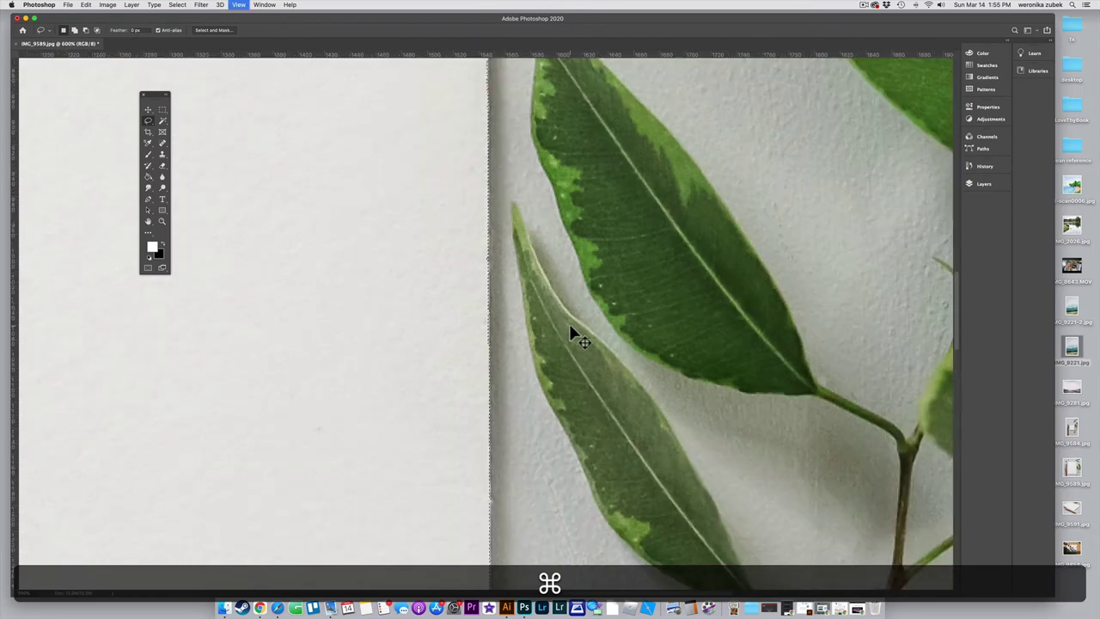
pyautogui.press('super+minus')
pyautogui.press('super+minus')
pyautogui.press('super+minus')
pyautogui.press('super+minus')
pyautogui.press('super+minus')
pyautogui.press('super+minus')
pyautogui.press('super+minus')
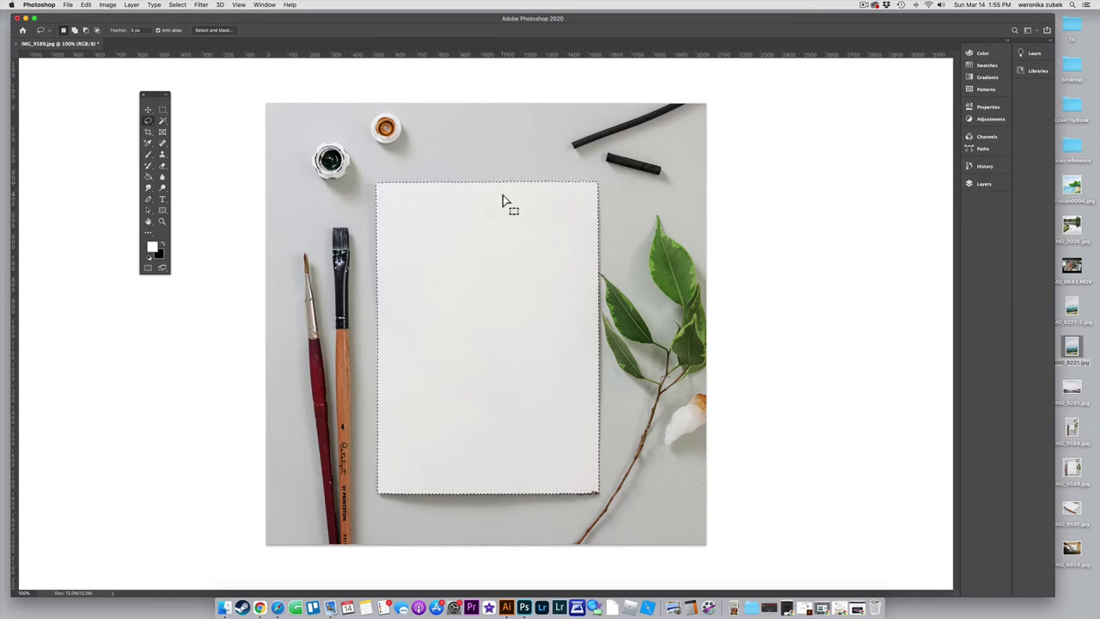
pyautogui.press('super+plus')
pyautogui.press('super+plus')
pyautogui.press('super+plus')
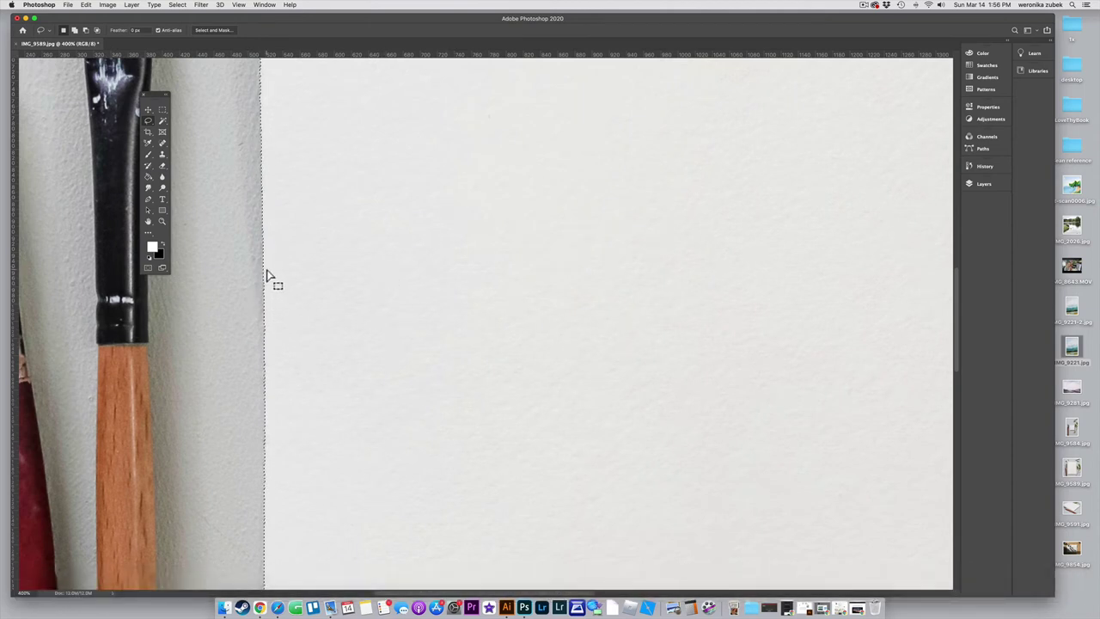
pyautogui.press('super+minus')
pyautogui.press('super+minus')
pyautogui.press('super+minus')
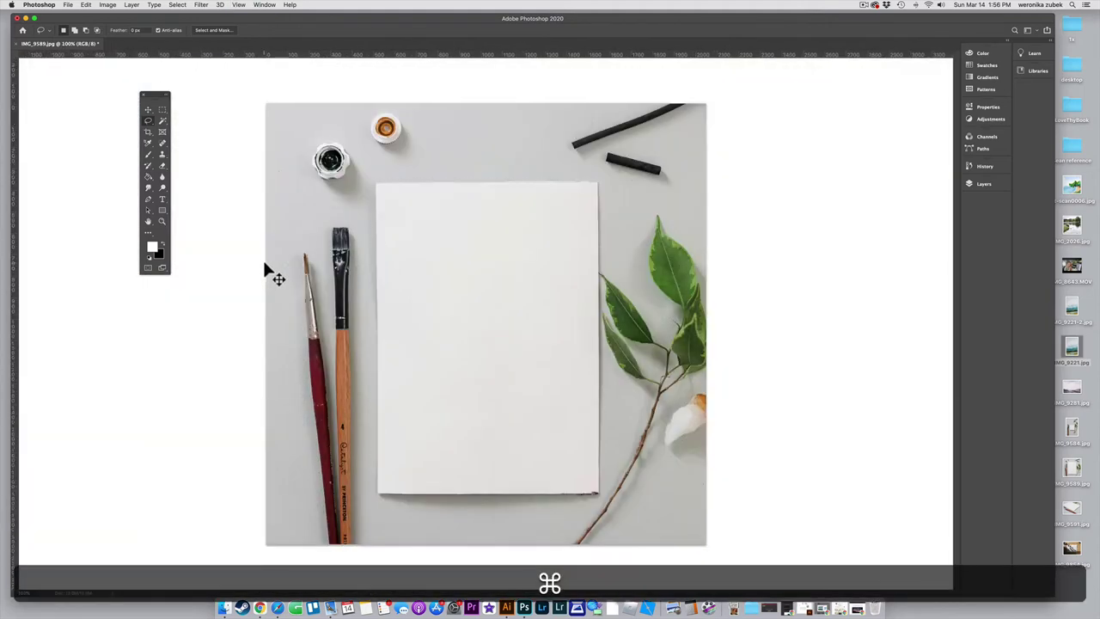
# Feather the paper selection with a radius of 1 pixel
pyautogui.click(177, 4)
pyautogui.moveTo(196, 128)
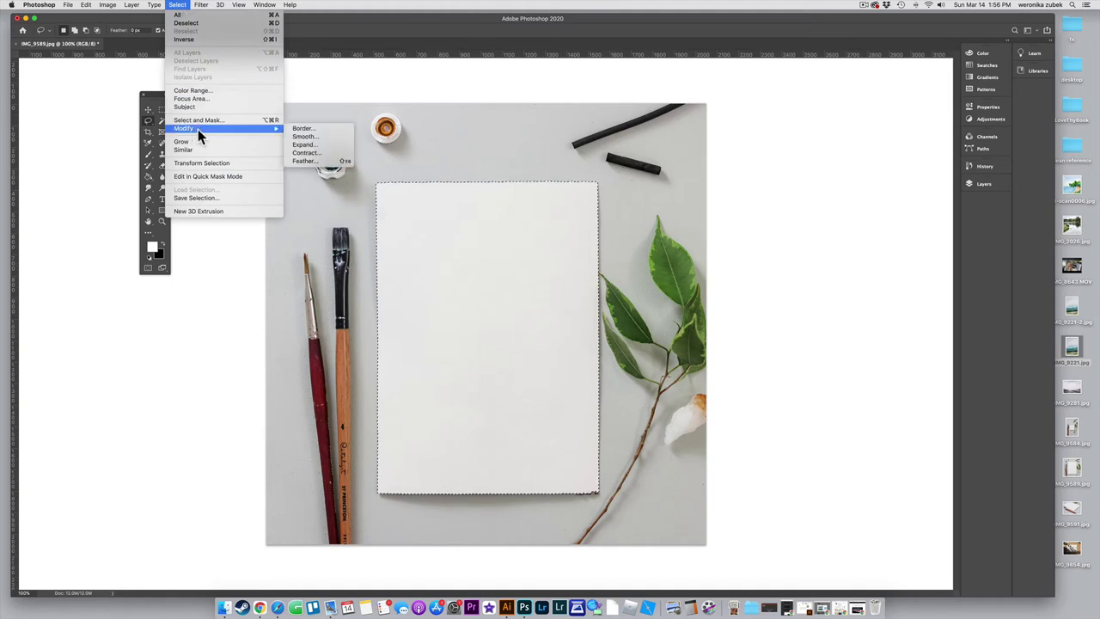
pyautogui.click(307, 162)
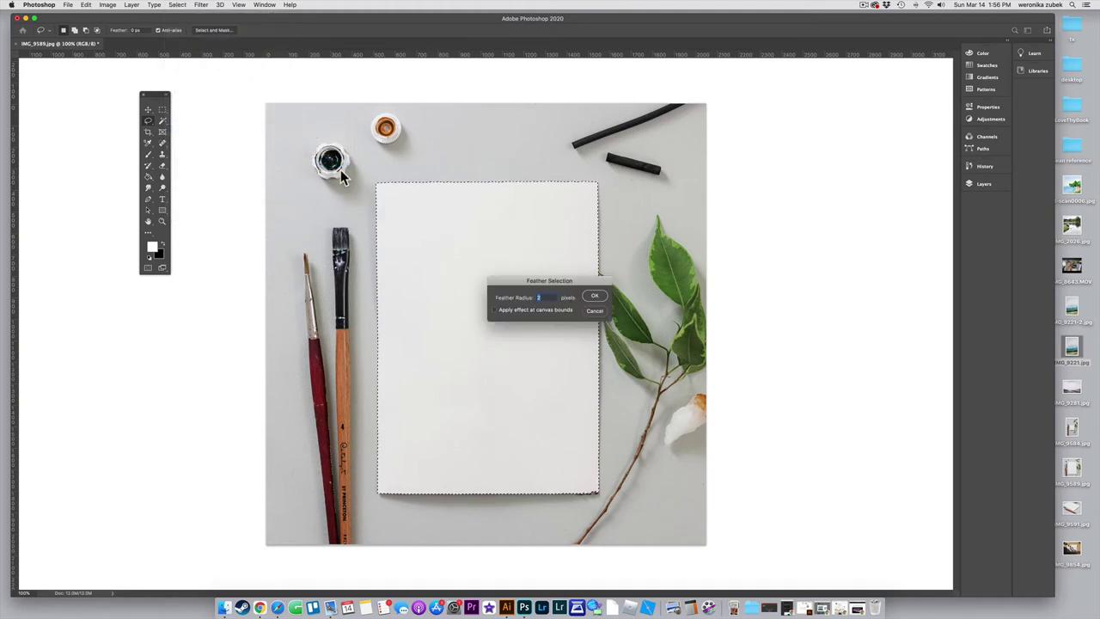
pyautogui.write('1')
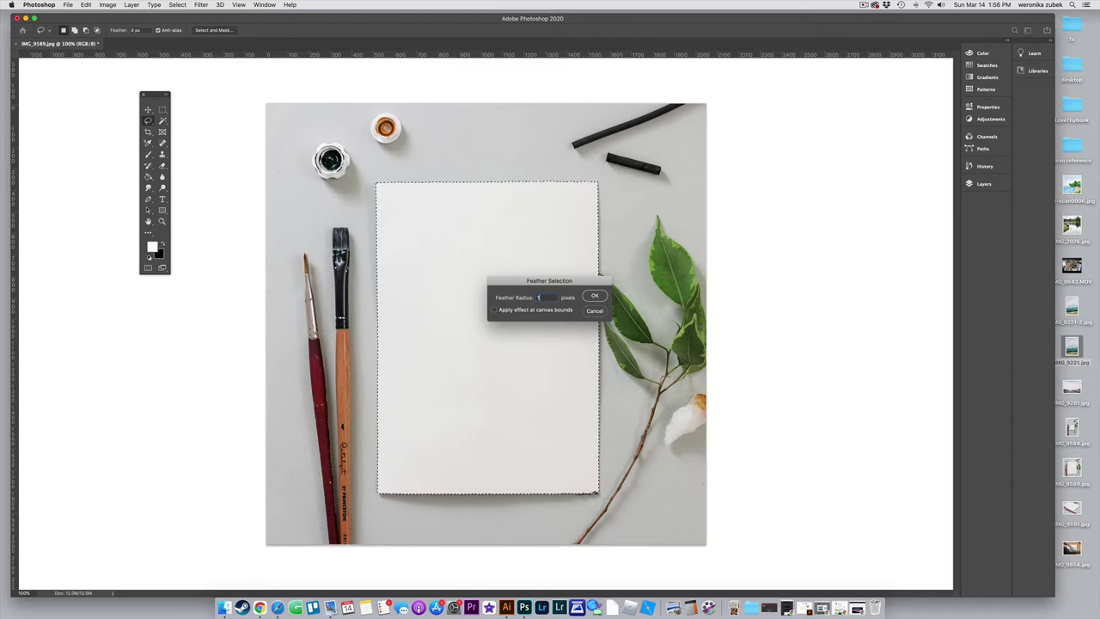
pyautogui.click(597, 298)
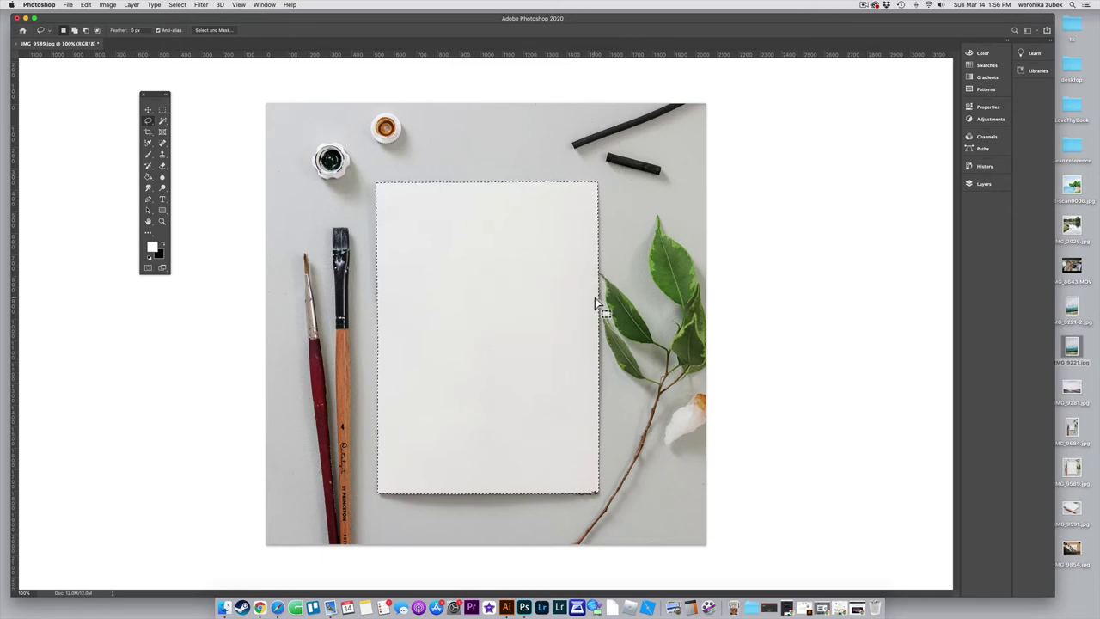
# Examine the feathered selection along the paper's right edge beside the leaves
pyautogui.press('super+plus')
pyautogui.press('super+plus')
pyautogui.press('super+plus')
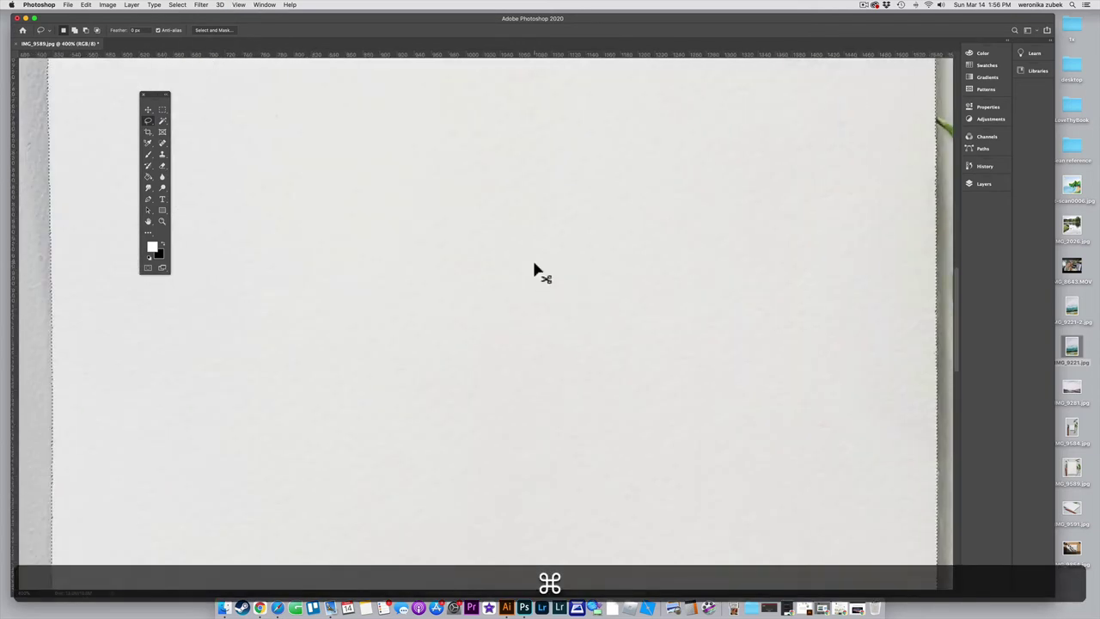
pyautogui.press('super+plus')
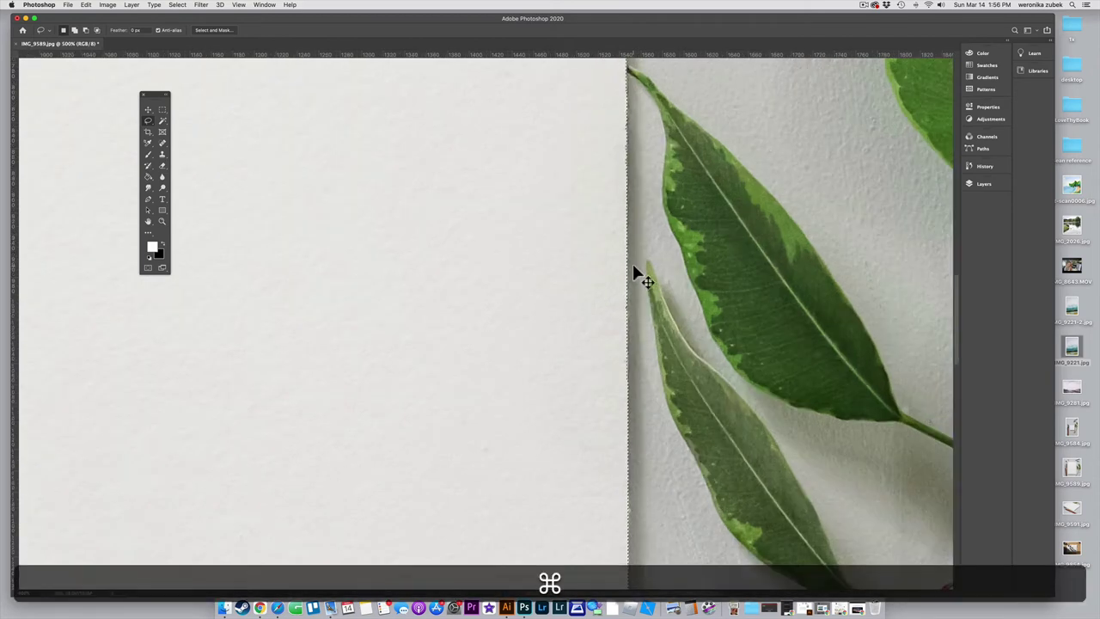
pyautogui.press('super+minus')
pyautogui.press('super+minus')
pyautogui.press('super+minus')
pyautogui.press('super+minus')
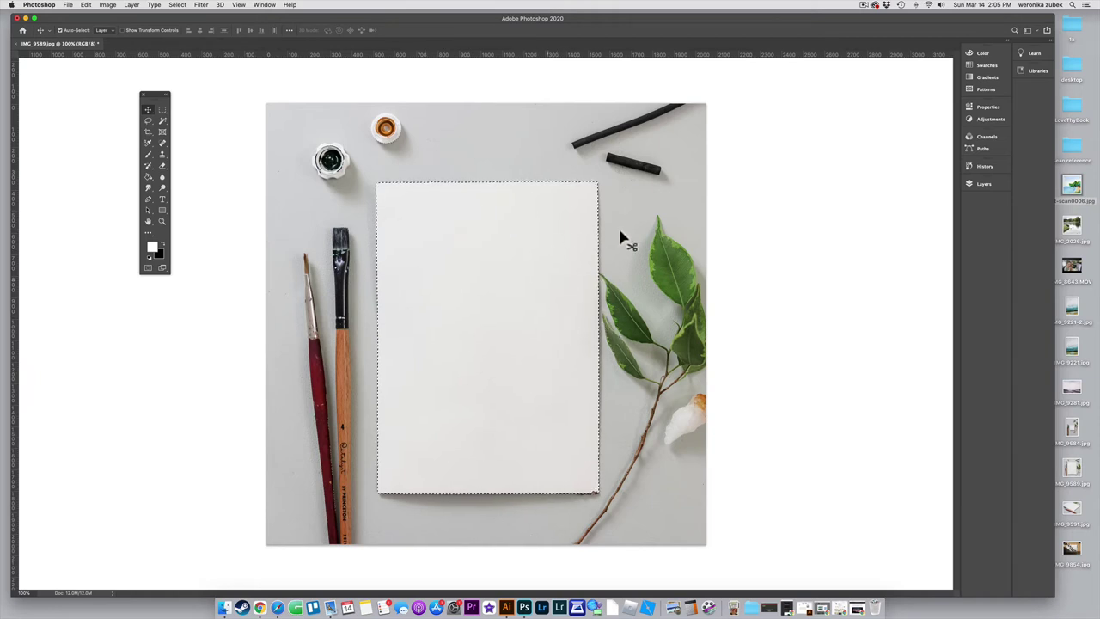
# Add a layer mask to the photo layer from the paper selection
pyautogui.click(985, 183)
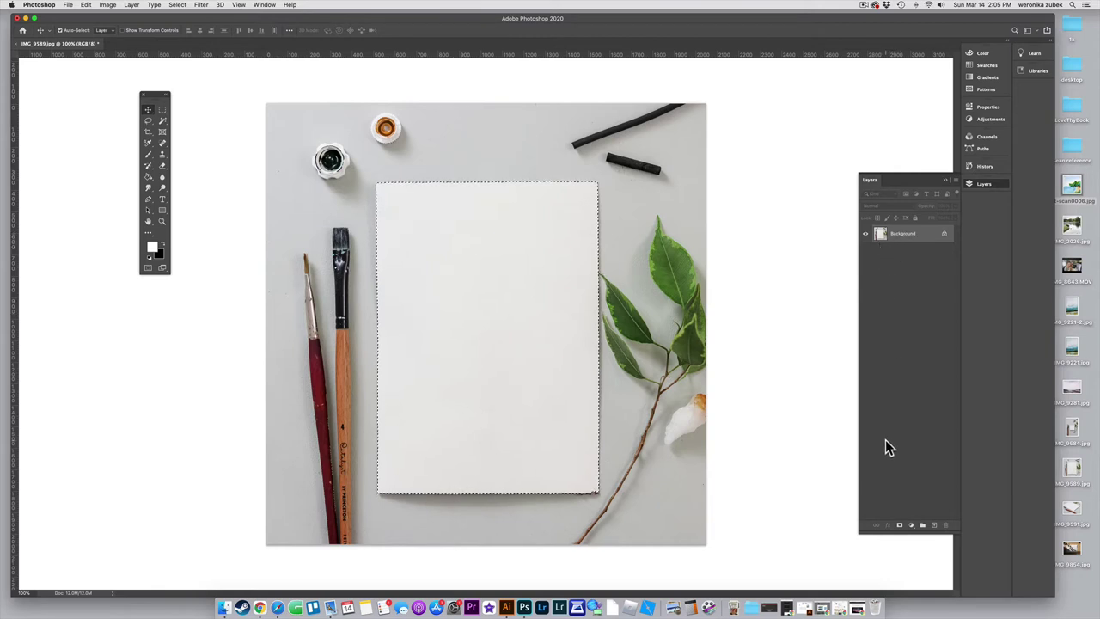
pyautogui.click(977, 186)
pyautogui.click(975, 184)
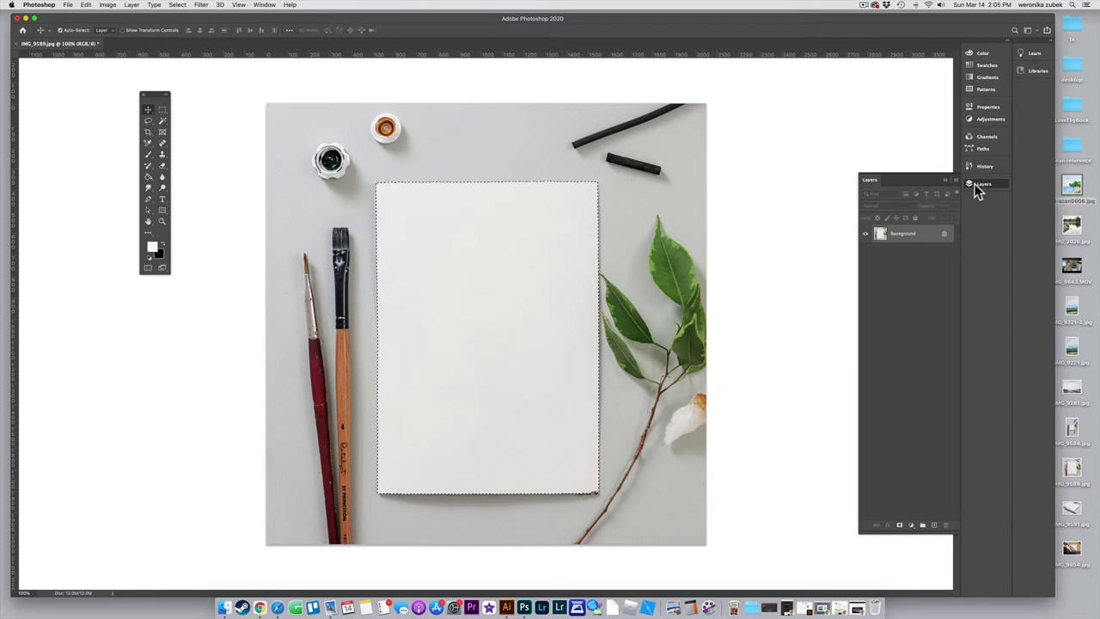
pyautogui.click(899, 526)
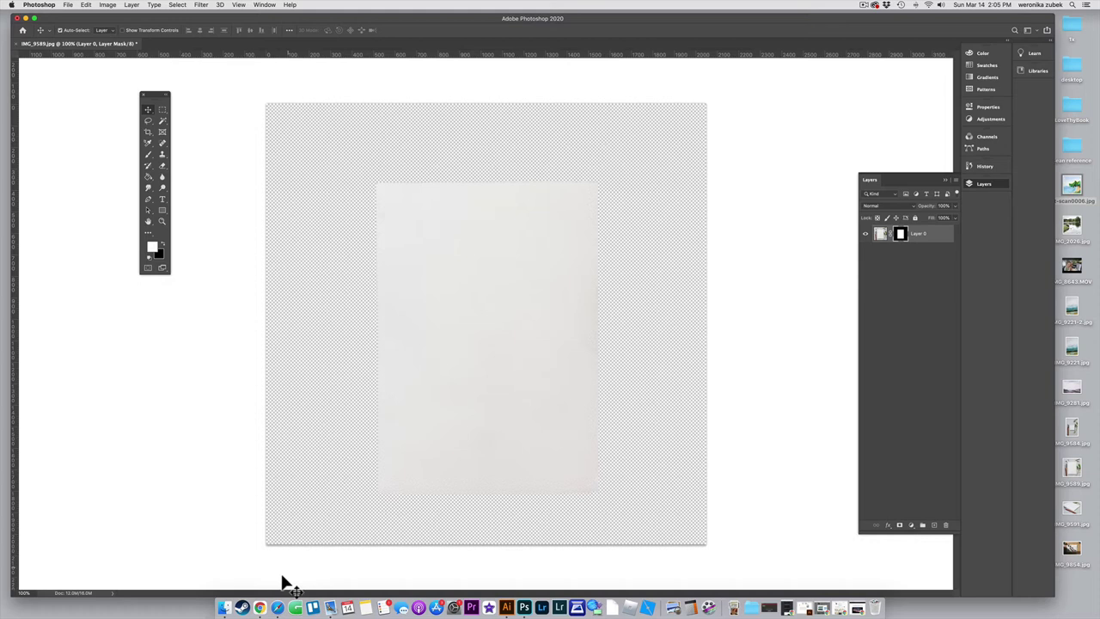
# Place the painting file "winds of possibility original" on the canvas as a new layer above the photo
pyautogui.click(227, 608)
pyautogui.moveTo(874, 252); pyautogui.dragTo(533, 253)
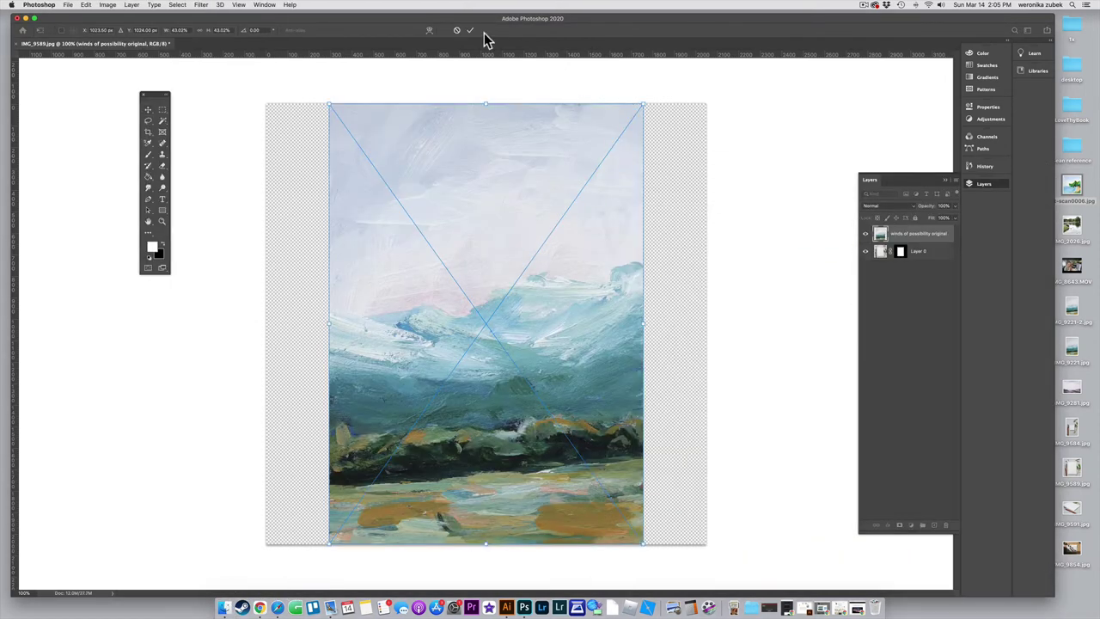
pyautogui.click(471, 31)
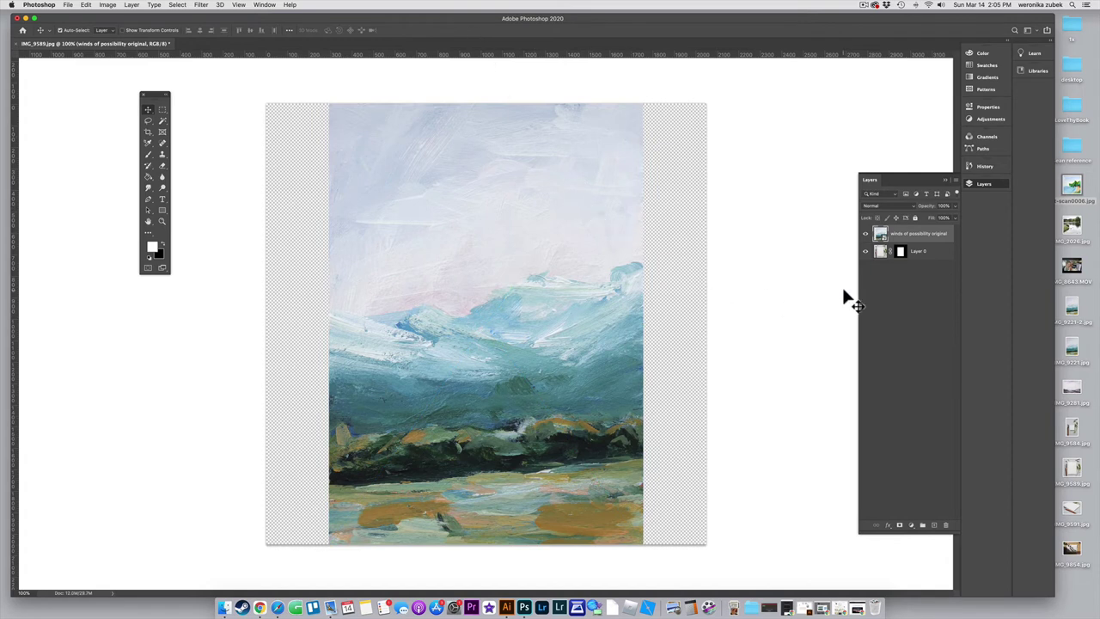
# Transfer the paper mask from the photo layer to the painting layer and compare the image with the painting hidden and shown
pyautogui.click(900, 251)
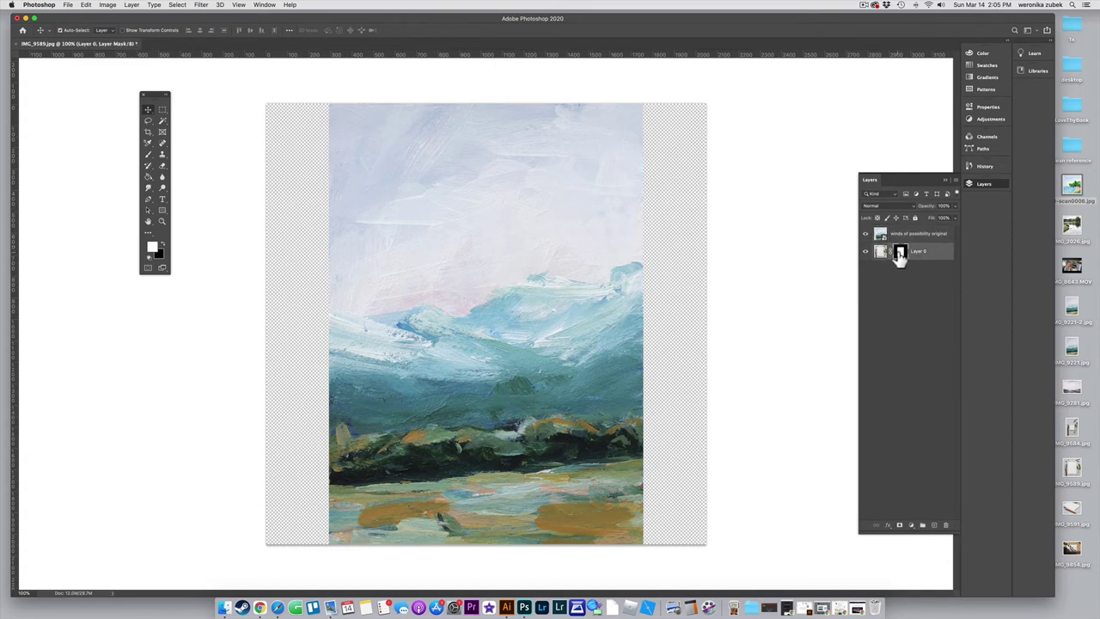
pyautogui.moveTo(899, 256); pyautogui.dragTo(902, 237)
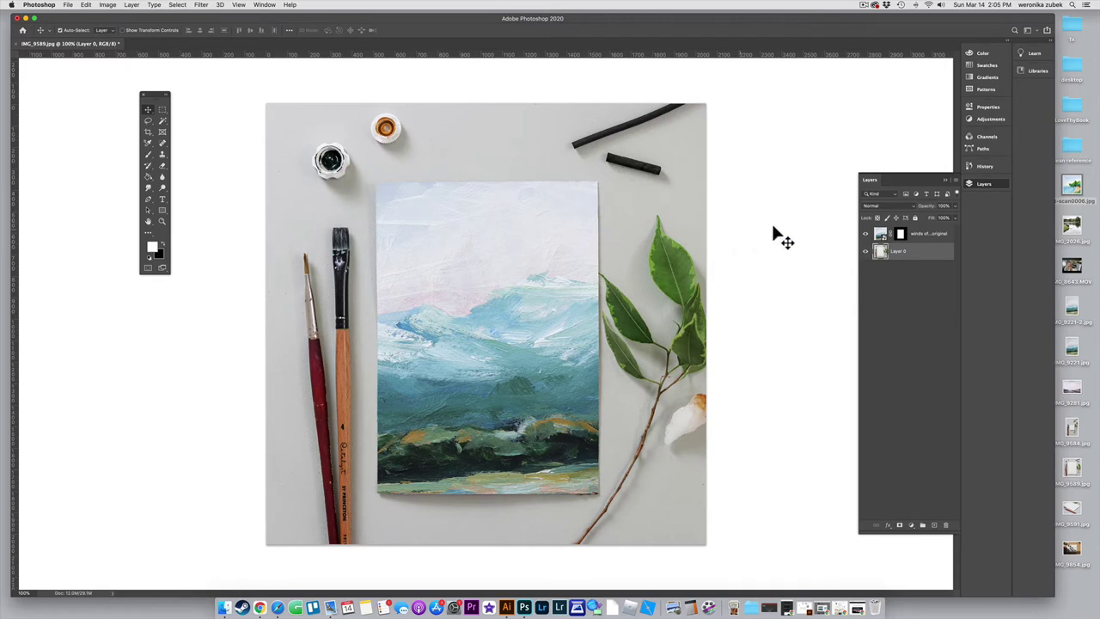
pyautogui.click(866, 233)
pyautogui.click(865, 236)
pyautogui.click(866, 235)
pyautogui.click(866, 235)
# Try to reposition the painting on the paper while its layer mask is still linked
pyautogui.click(881, 237)
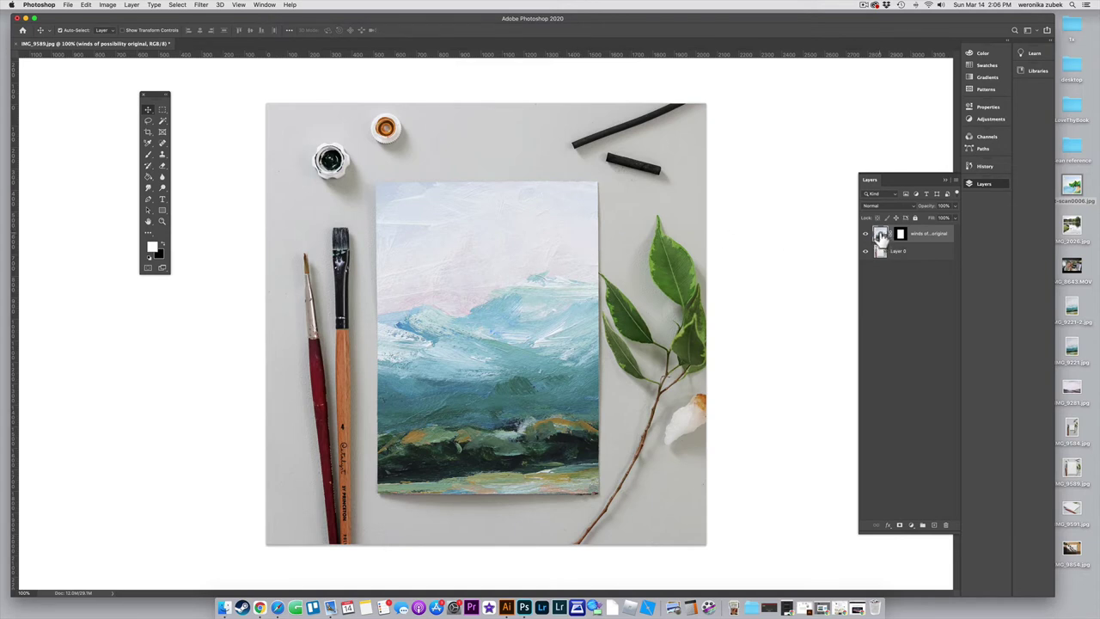
pyautogui.moveTo(555, 223)
pyautogui.mouseDown()
pyautogui.moveTo(550, 233)
pyautogui.moveTo(582, 223)
pyautogui.moveTo(533, 187)
pyautogui.moveTo(495, 184)
pyautogui.moveTo(490, 203)
pyautogui.mouseUp()
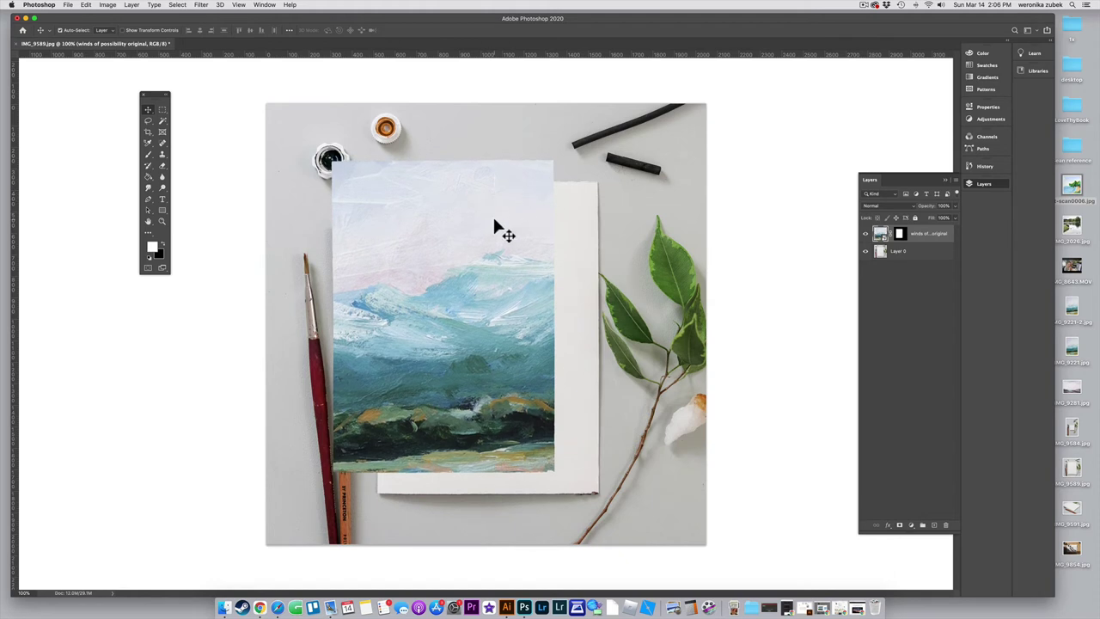
pyautogui.moveTo(535, 240)
pyautogui.mouseDown()
pyautogui.moveTo(550, 228)
pyautogui.moveTo(530, 241)
pyautogui.moveTo(540, 249)
pyautogui.mouseUp()
pyautogui.press('super')
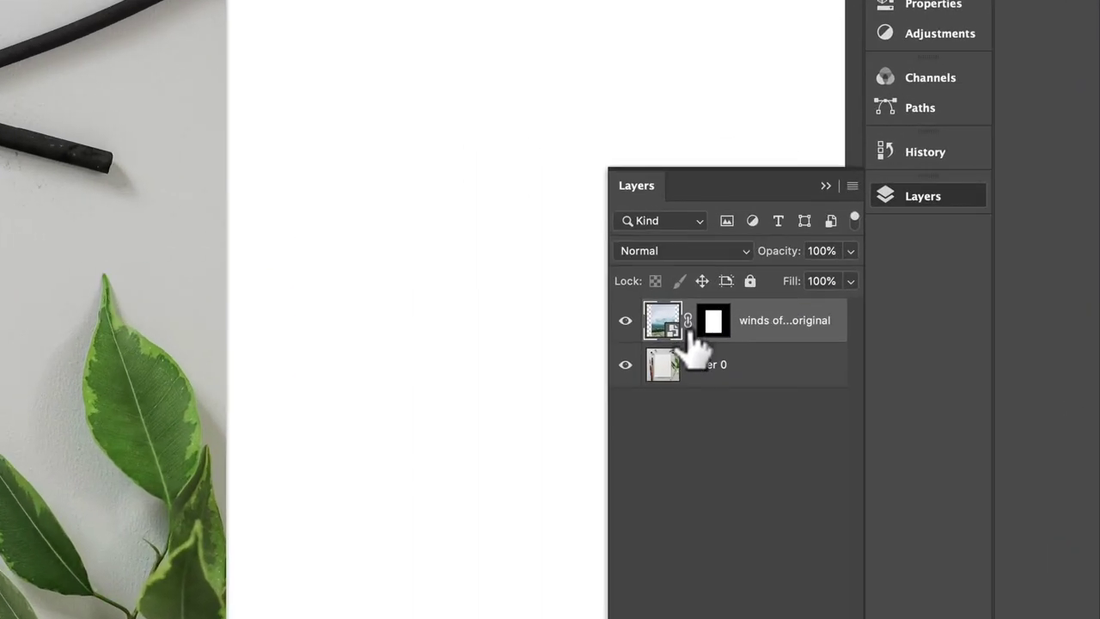
# Unlink the painting from its layer mask and shift the painting slightly downward inside the paper shape
pyautogui.click(688, 321)
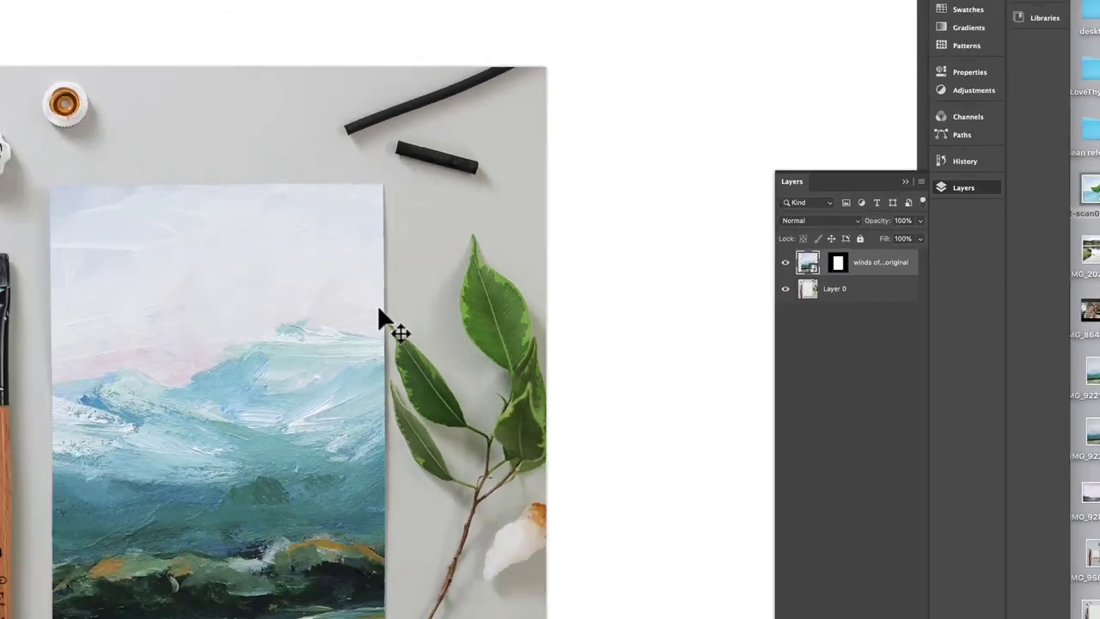
pyautogui.moveTo(312, 323); pyautogui.dragTo(336, 338)
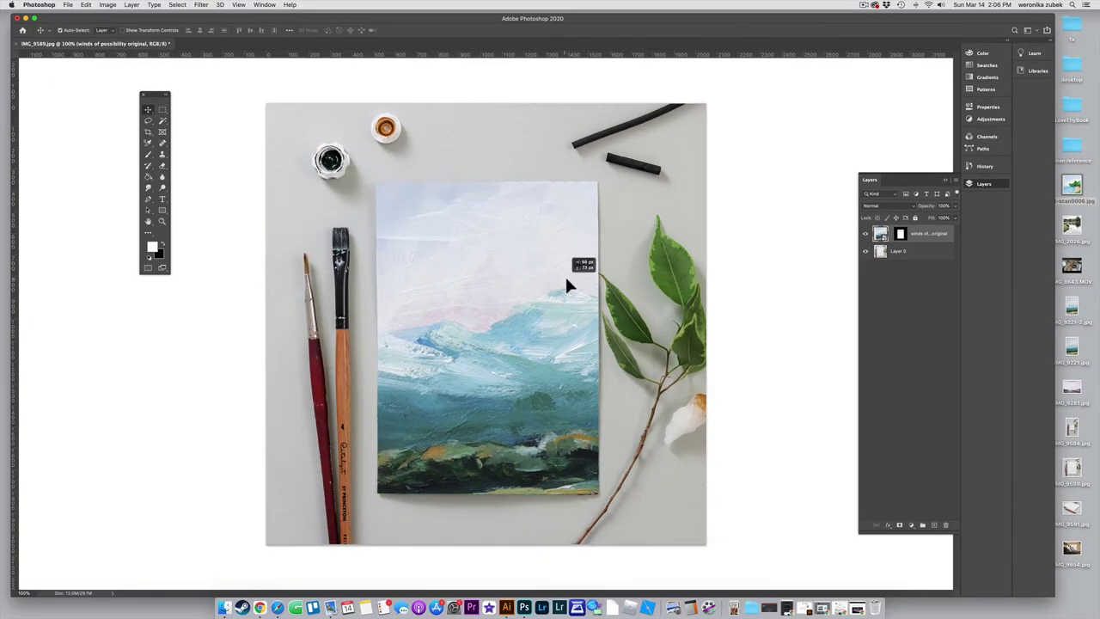
pyautogui.moveTo(566, 279)
pyautogui.mouseDown()
pyautogui.moveTo(532, 302)
pyautogui.moveTo(494, 286)
pyautogui.moveTo(511, 255)
pyautogui.moveTo(547, 257)
pyautogui.moveTo(539, 295)
pyautogui.moveTo(554, 270)
pyautogui.moveTo(544, 282)
pyautogui.mouseUp()
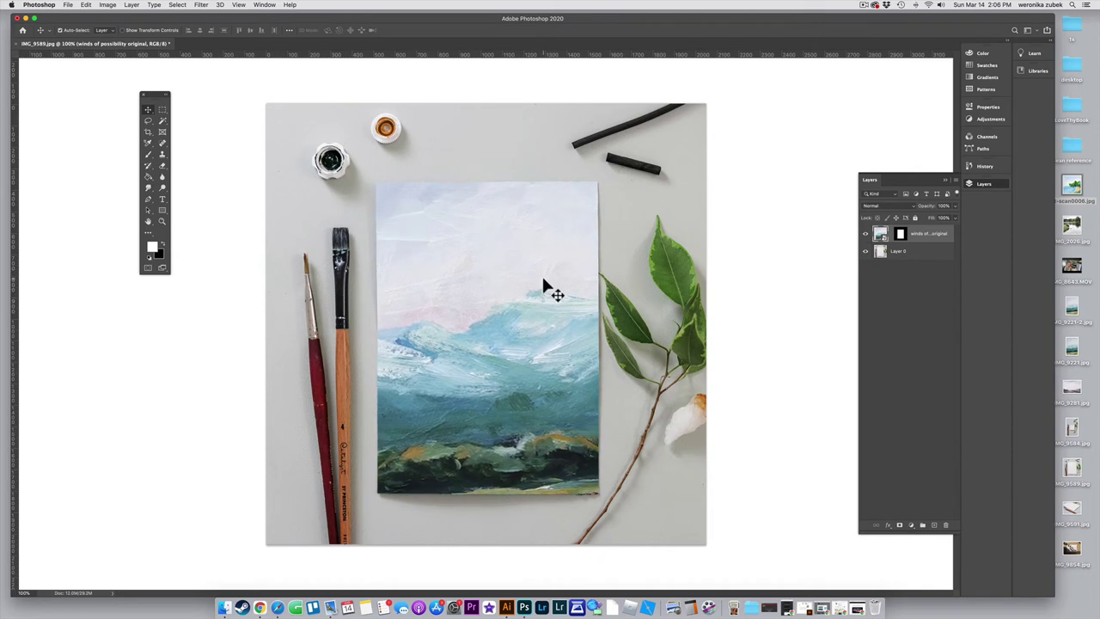
# Scale the painting proportionally to about 31.2% with Free Transform so its corners roughly match the paper
pyautogui.click(90, 6)
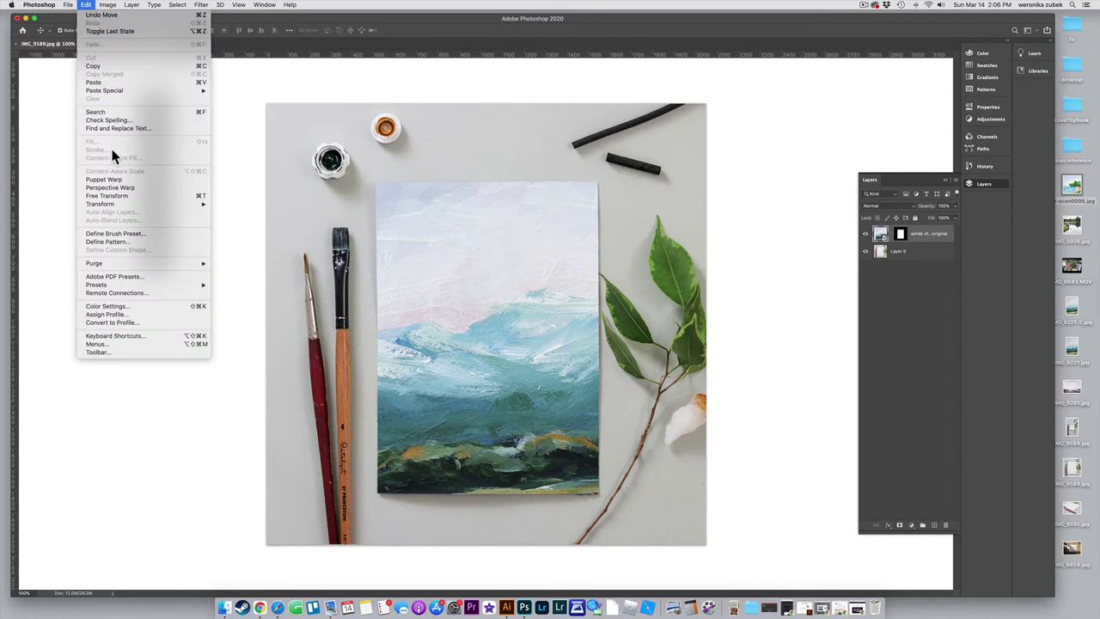
pyautogui.click(118, 196)
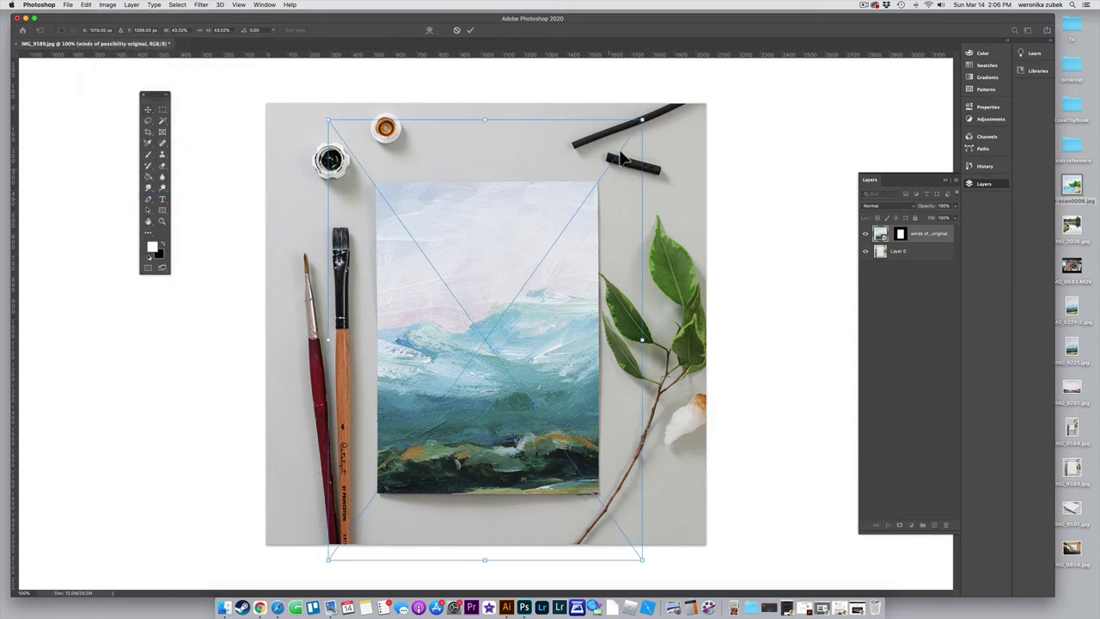
pyautogui.moveTo(644, 117); pyautogui.dragTo(605, 181)
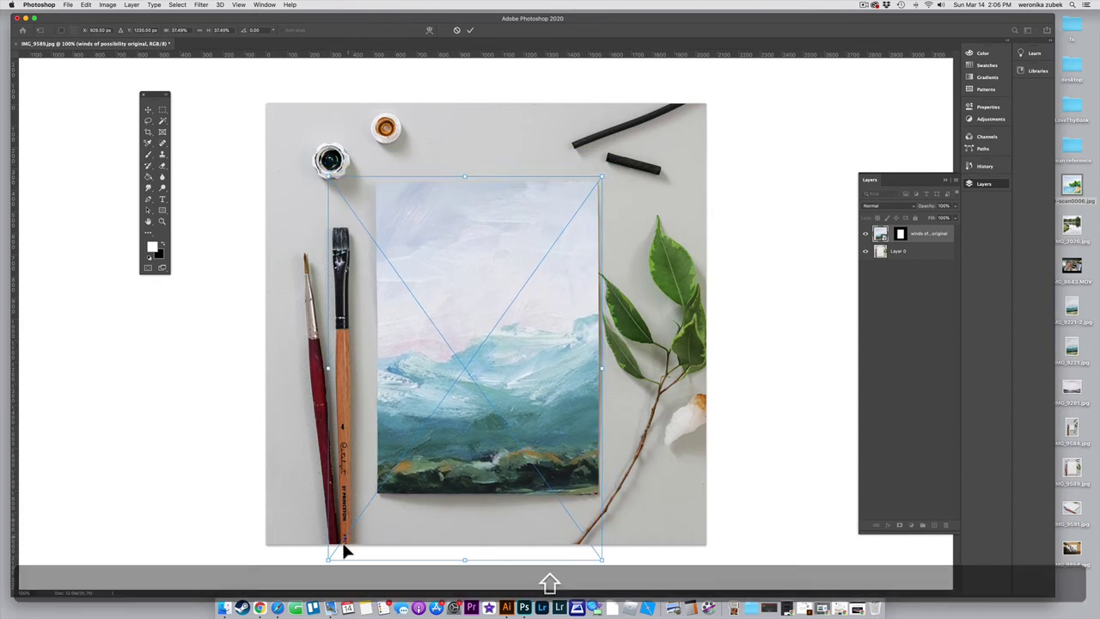
pyautogui.moveTo(328, 561); pyautogui.dragTo(375, 499)
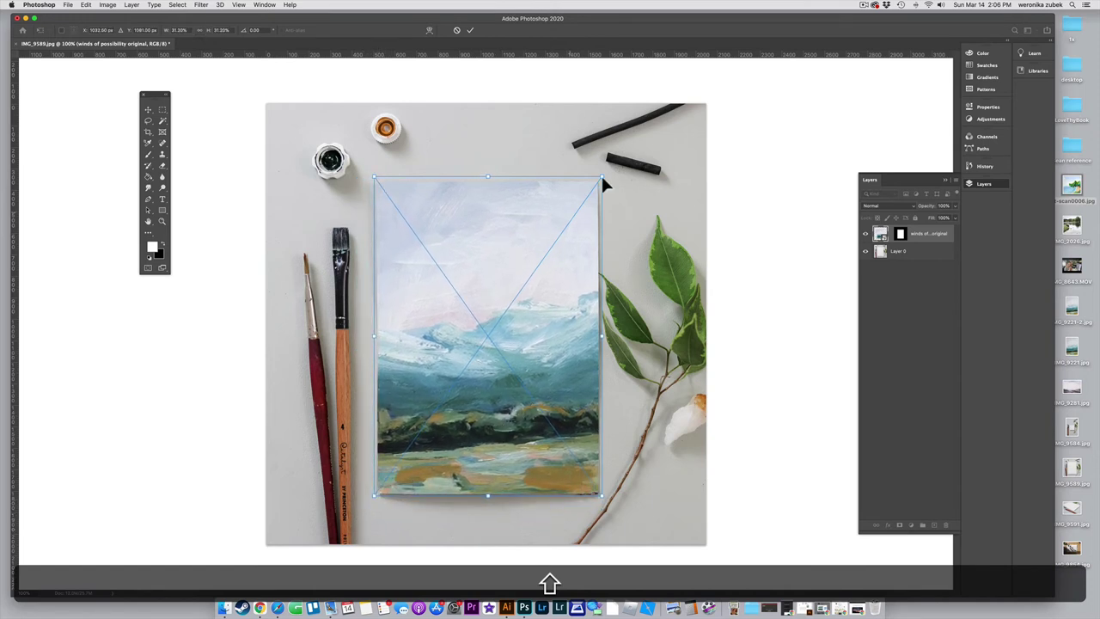
# Fine-tune the painting's corners to the paper edges at about 30.7% scale and apply the transform
pyautogui.press('super+equal')
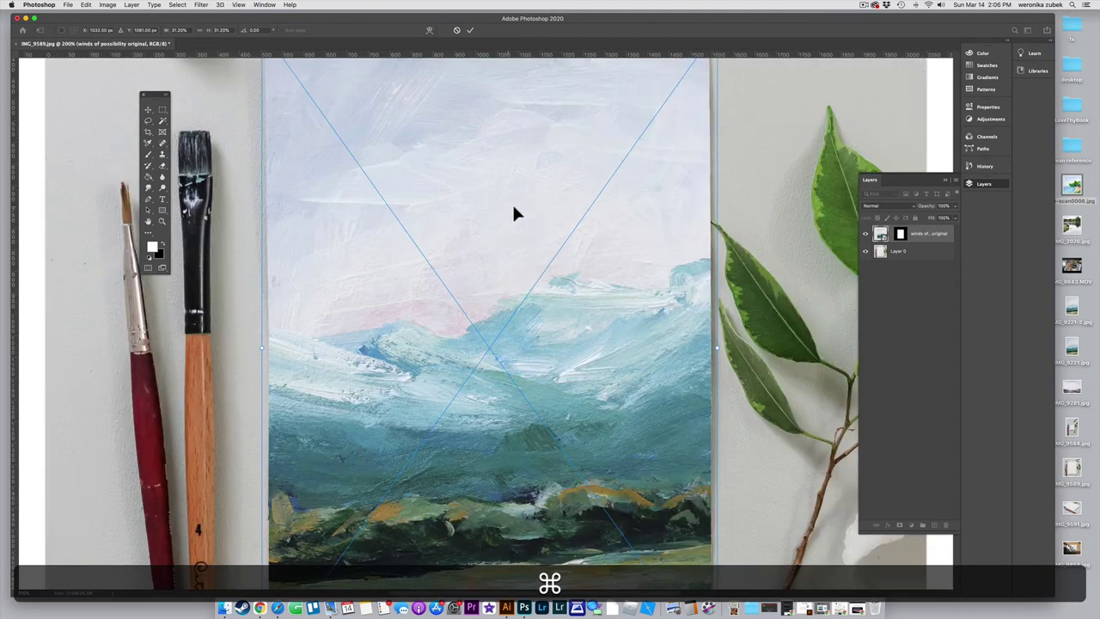
pyautogui.moveTo(717, 148); pyautogui.dragTo(711, 156)
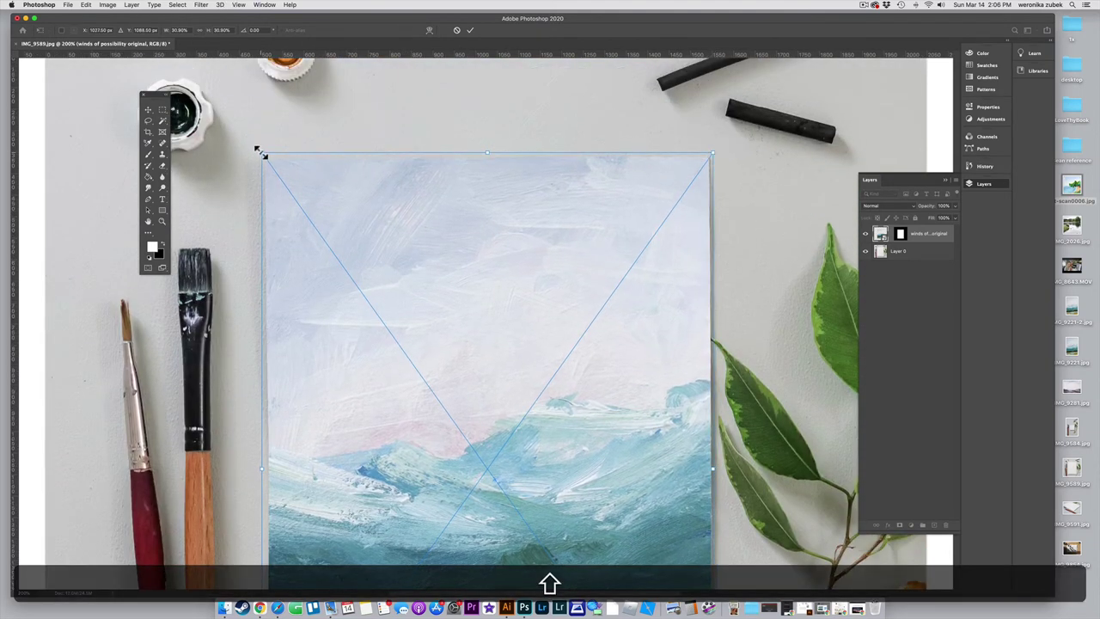
pyautogui.moveTo(259, 151); pyautogui.dragTo(258, 152)
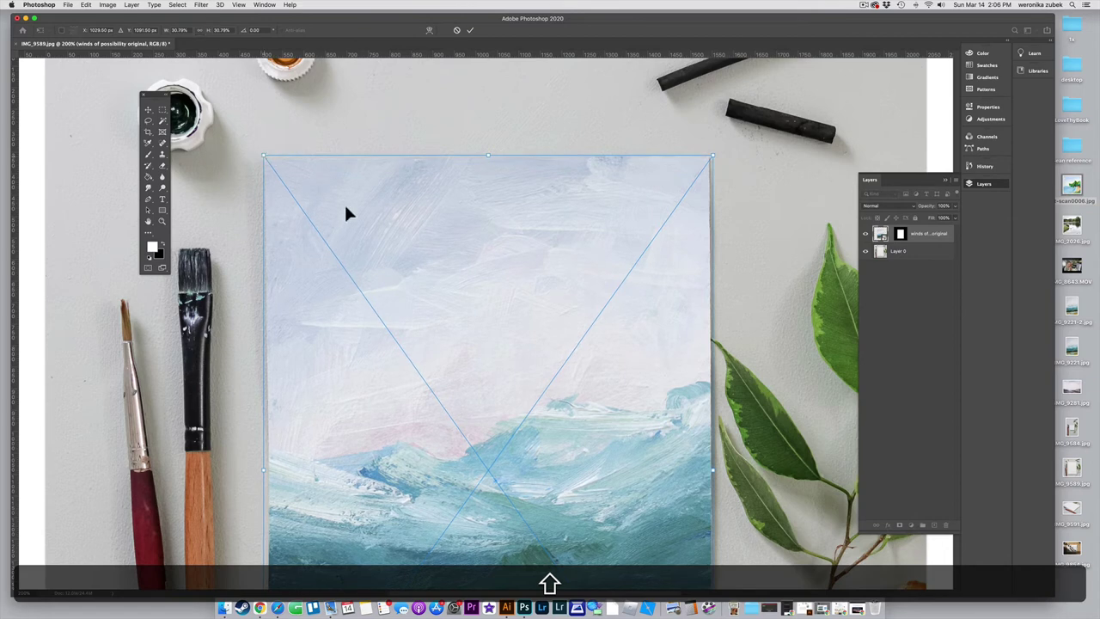
pyautogui.scroll(-8, 464, 285)
pyautogui.scroll(-5, 451, 397)
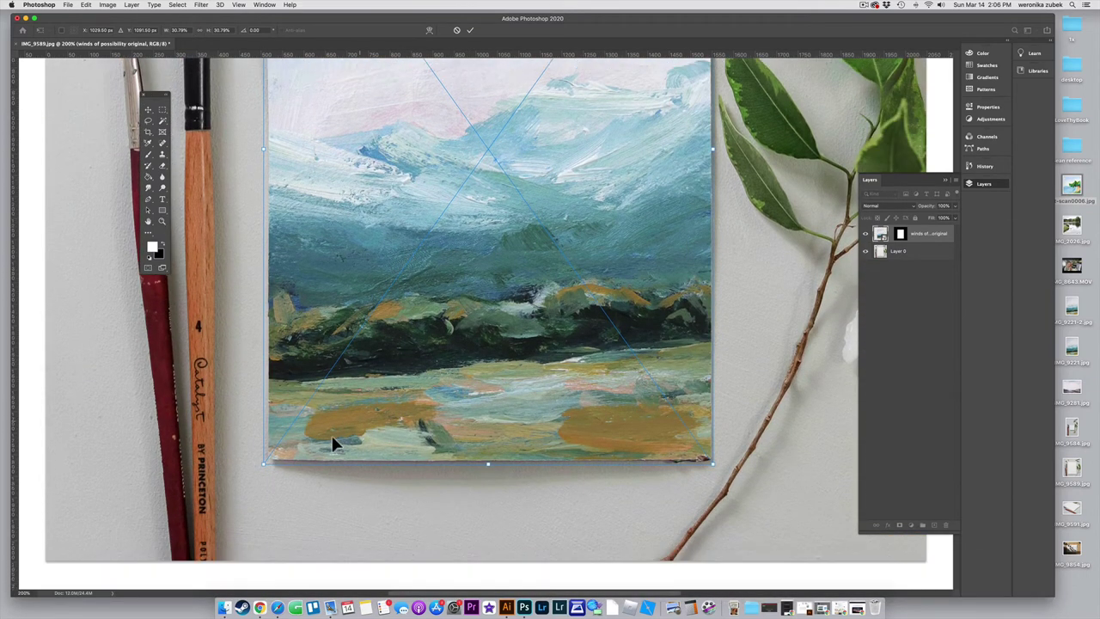
pyautogui.press('shift')
pyautogui.moveTo(262, 464)
pyautogui.mouseDown()
pyautogui.moveTo(165, 531)
pyautogui.moveTo(267, 466)
pyautogui.mouseUp()
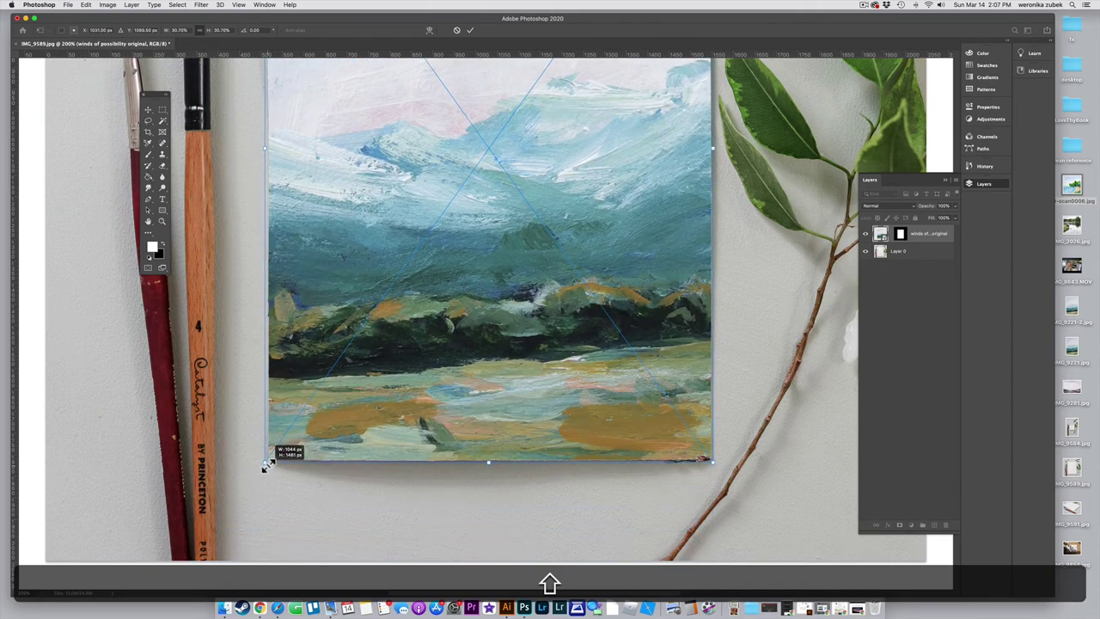
pyautogui.press('Return')
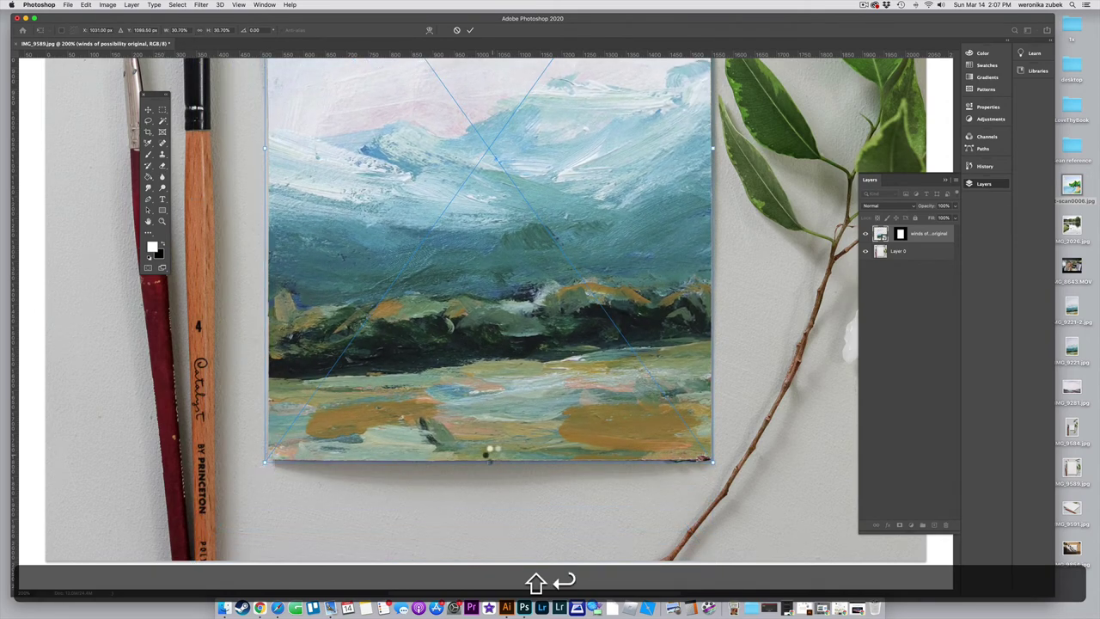
pyautogui.press('super+minus')
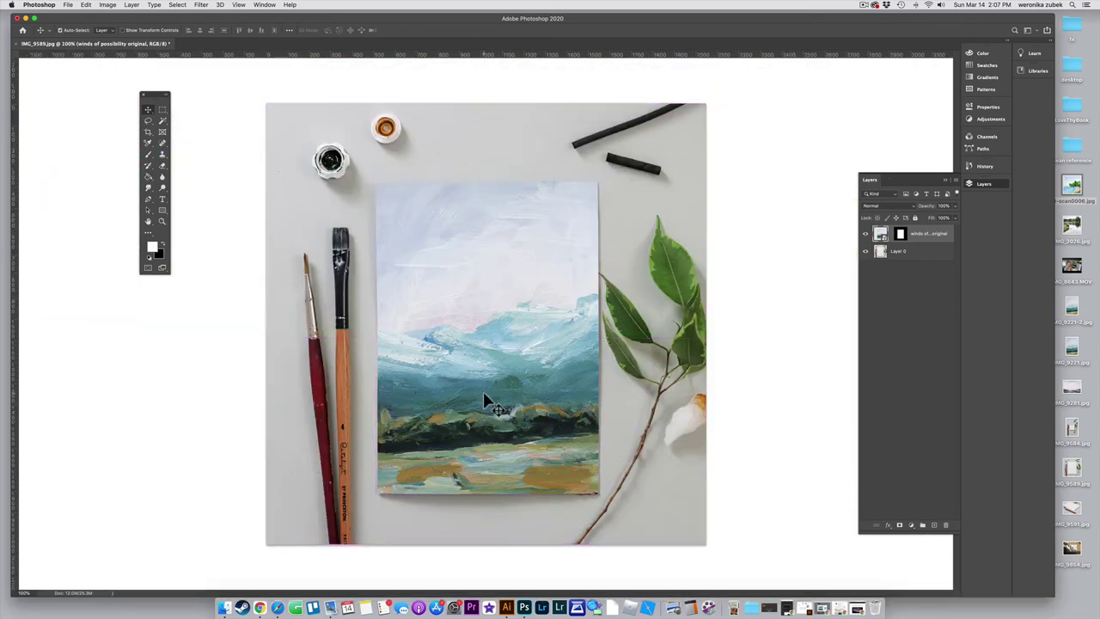
# Select the painting's layer mask for Brush tool retouching at the paper's lower-right corner
pyautogui.press('super+plus')
pyautogui.press('super+plus')
pyautogui.press('super+plus')
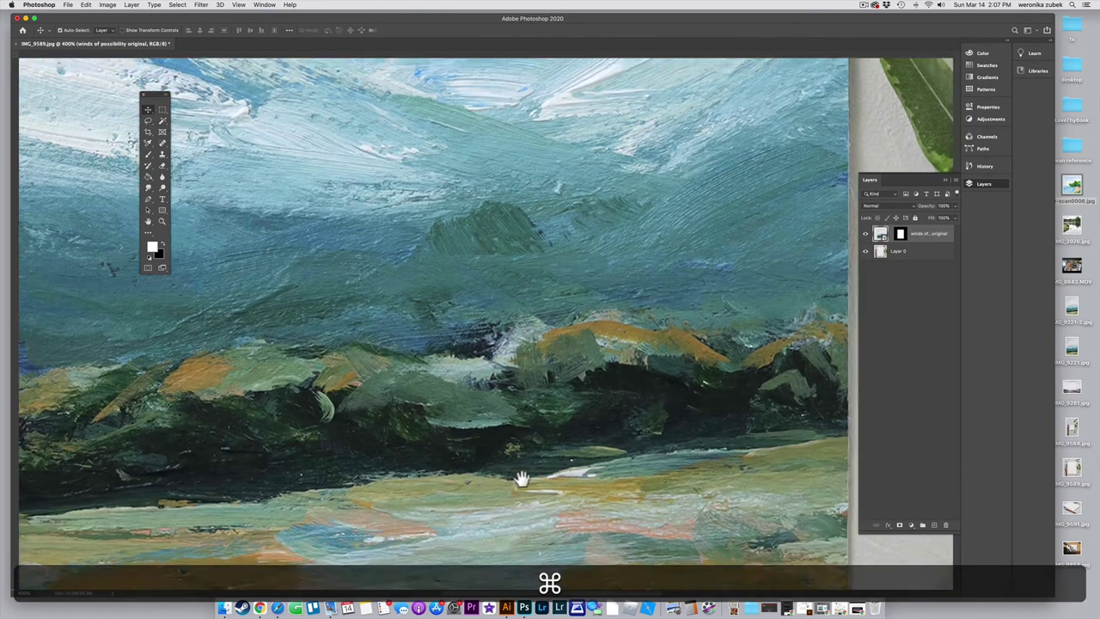
pyautogui.moveTo(522, 477); pyautogui.dragTo(503, 203)
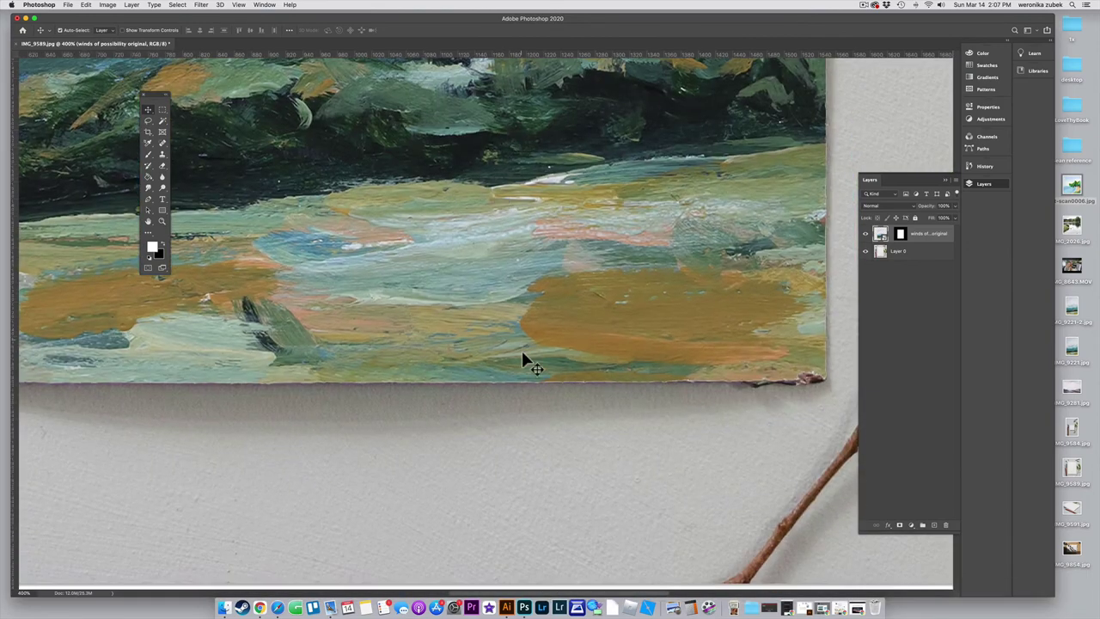
pyautogui.moveTo(607, 381); pyautogui.dragTo(578, 372)
pyautogui.press('super+r')
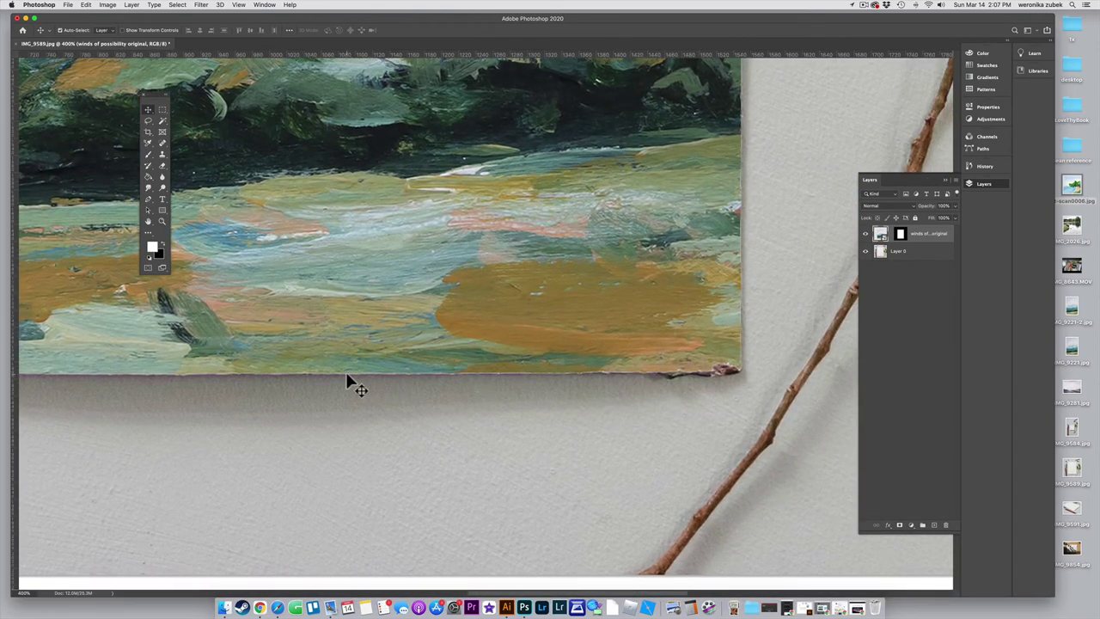
pyautogui.click(899, 235)
pyautogui.click(148, 154)
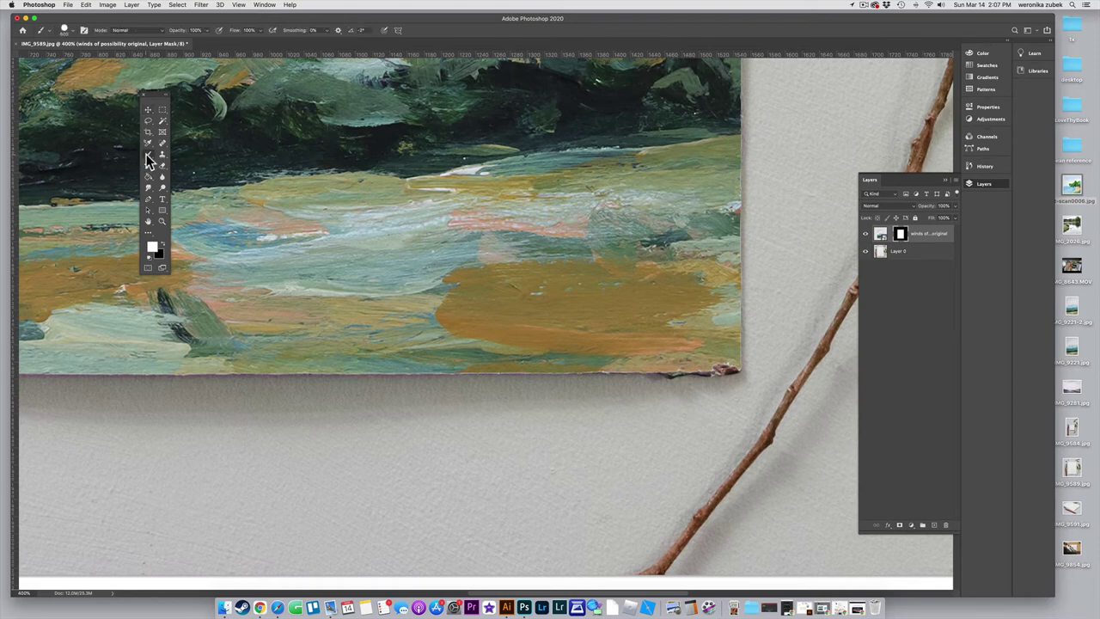
# Try painting the mask white at the paper's lower-right corner with the large hard round brush, and undo the stroke
pyautogui.rightClick(496, 321)
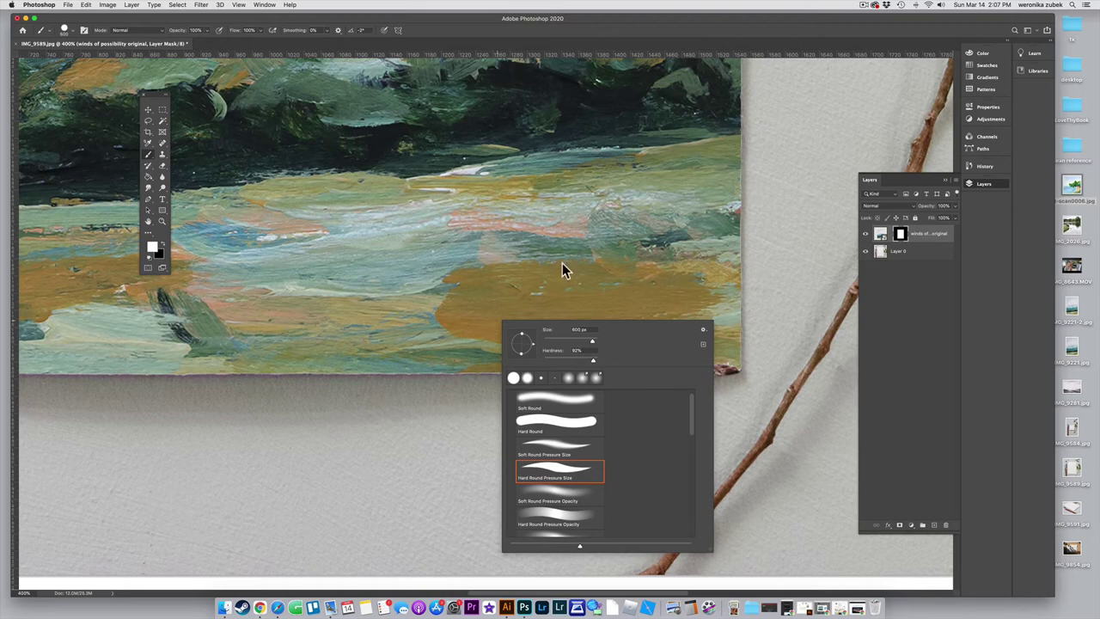
pyautogui.click(651, 259)
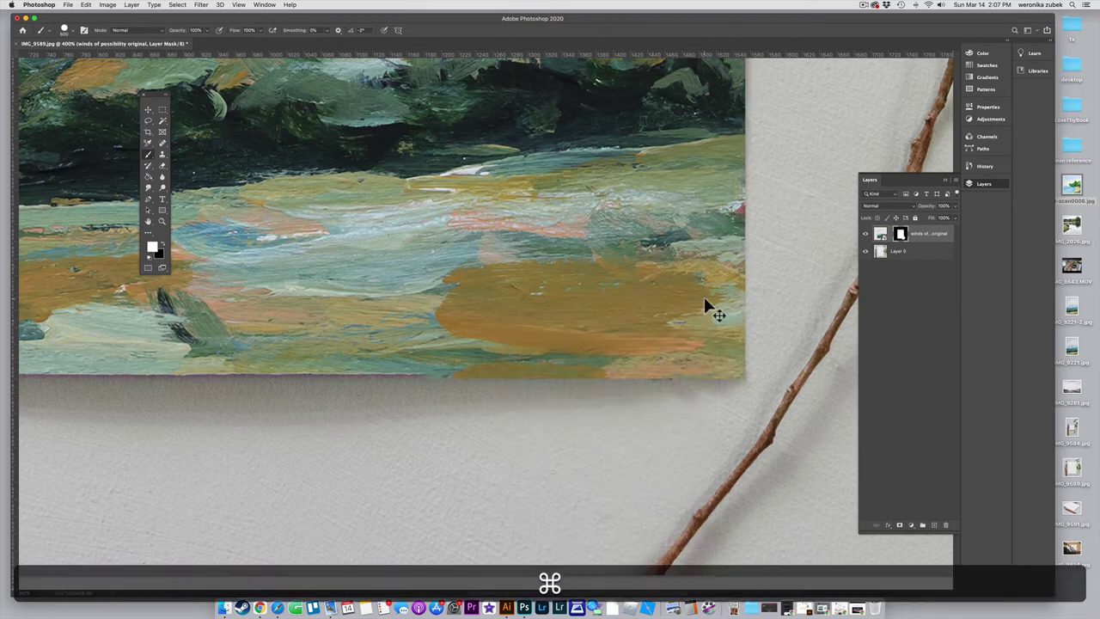
pyautogui.press('super+z')
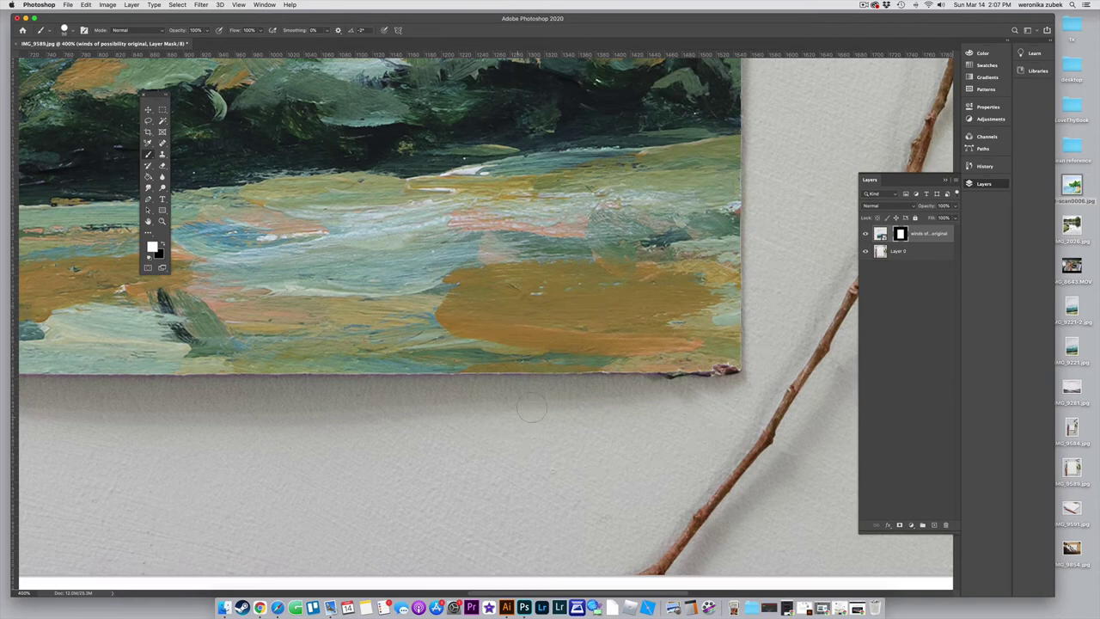
# Reduce the hard round brush to a small size and paint the mask white to reveal the painting at the paper's lower-right corner
pyautogui.rightClick(531, 359)
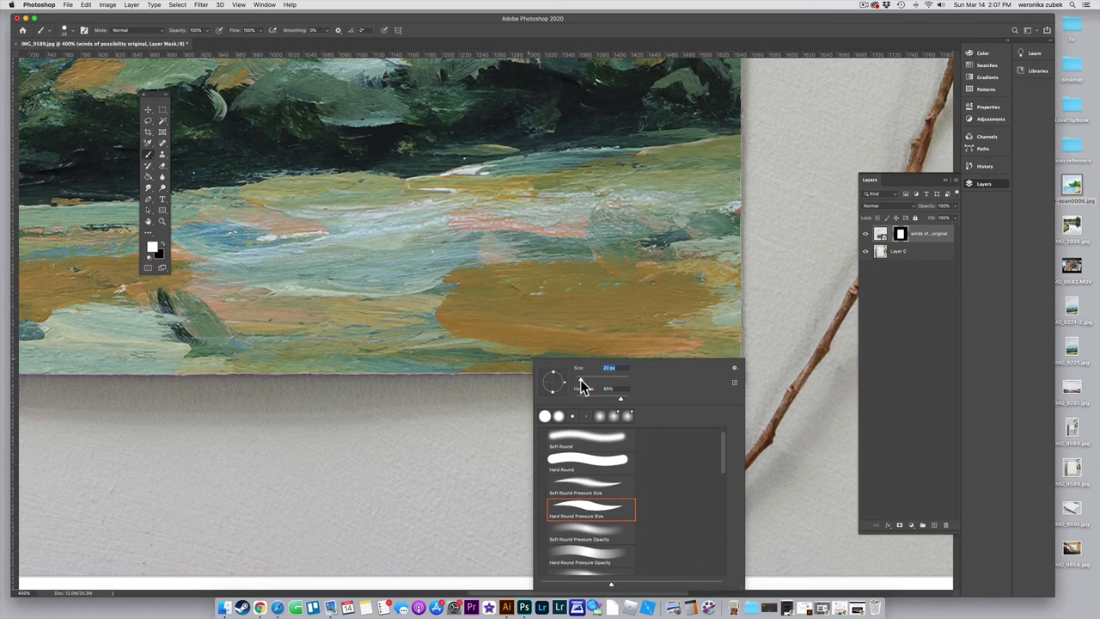
pyautogui.press('Return')
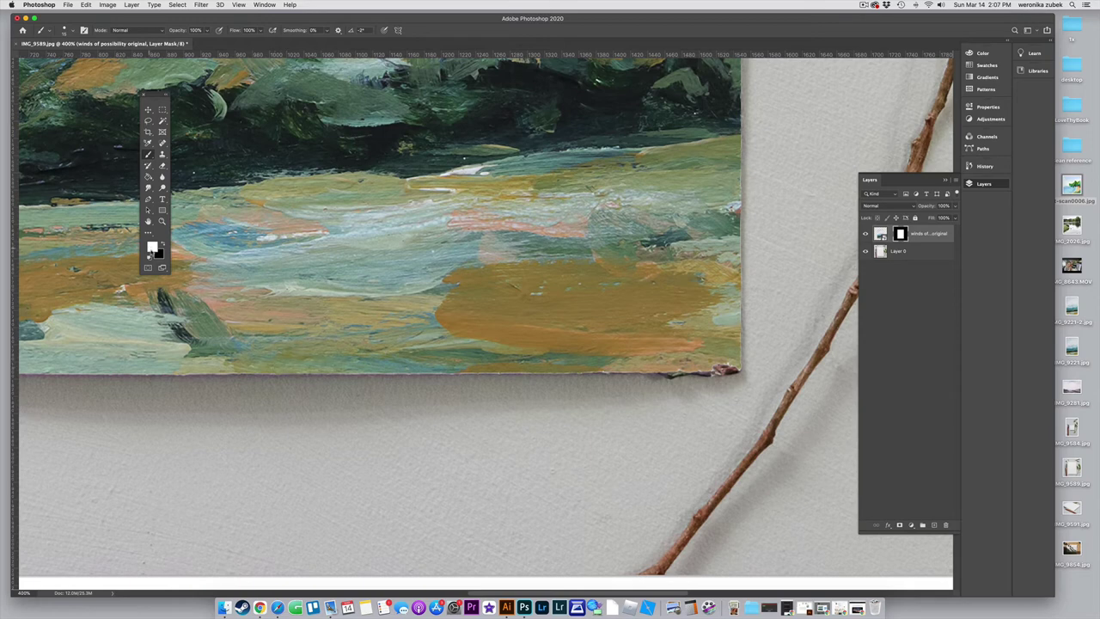
pyautogui.click(152, 247)
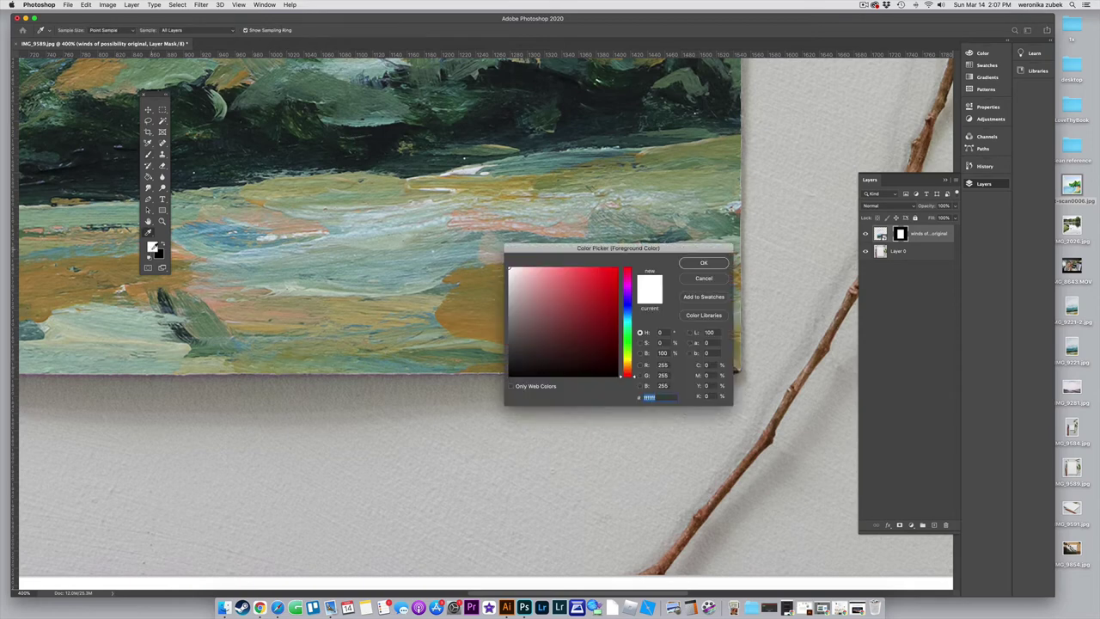
pyautogui.click(703, 264)
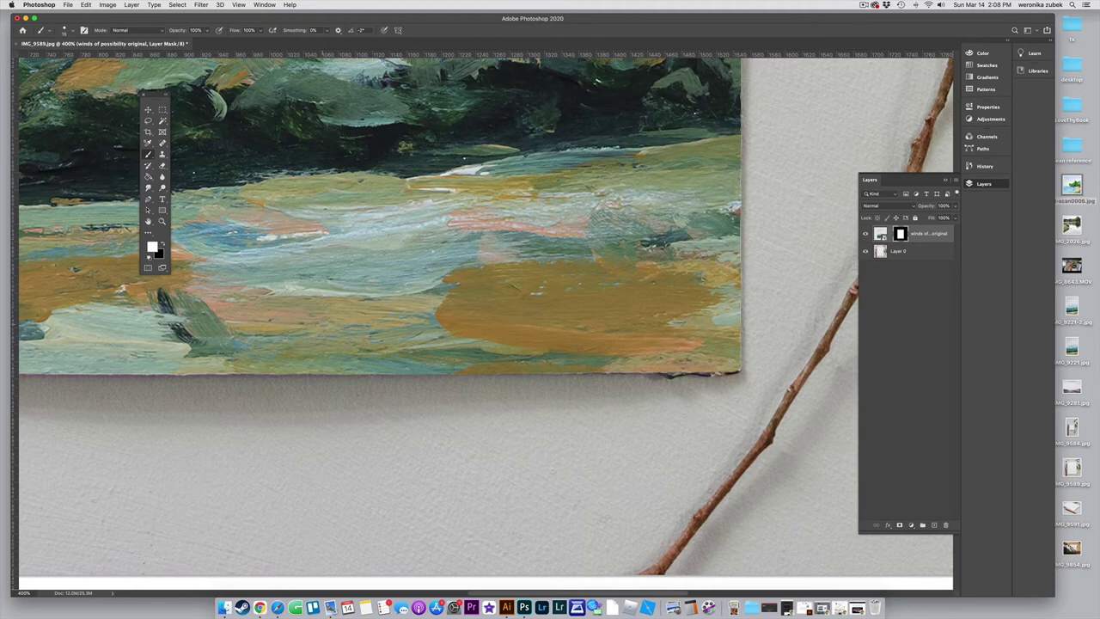
# Paint straight white strokes on the mask along the paper's right edge so the painting covers the remaining gap
pyautogui.hscroll(-10, 486, 316)
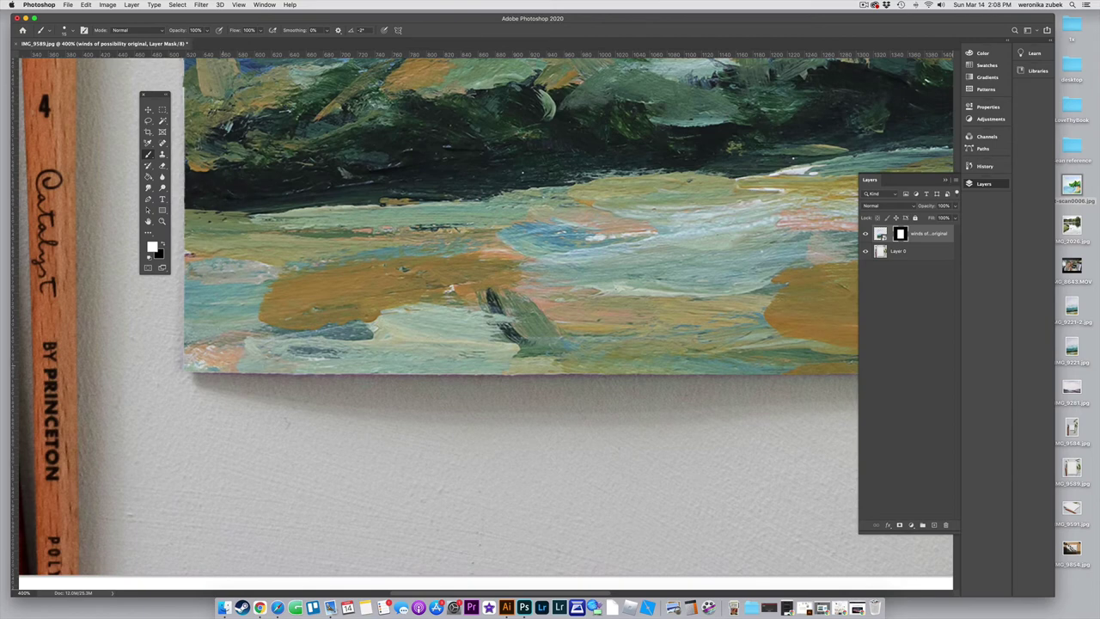
pyautogui.scroll(2, 481, 318)
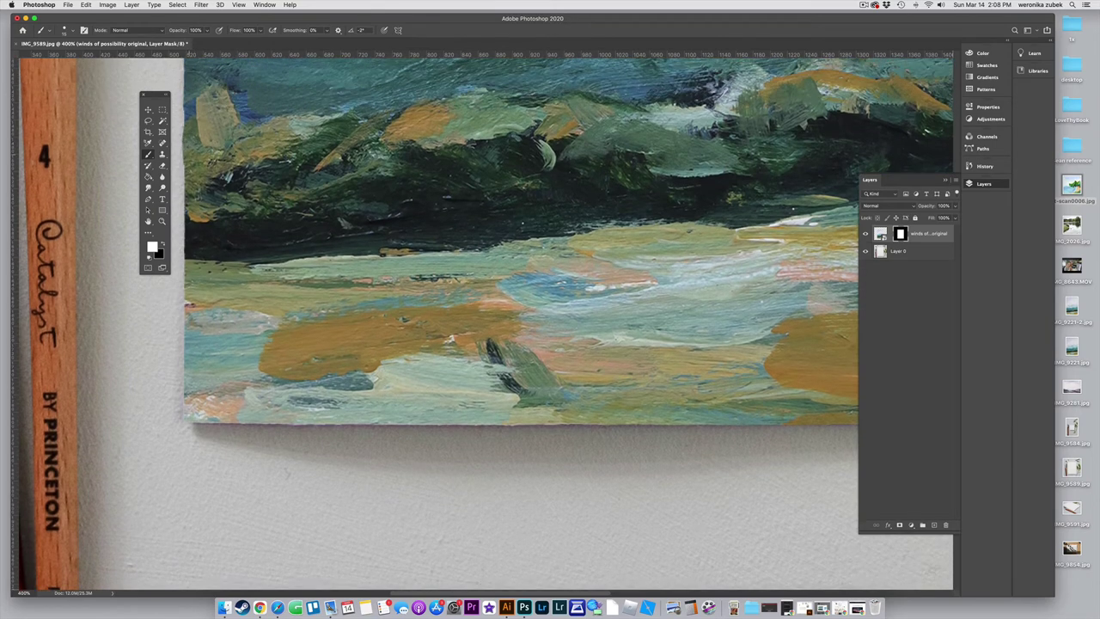
pyautogui.hscroll(8, 289, 195)
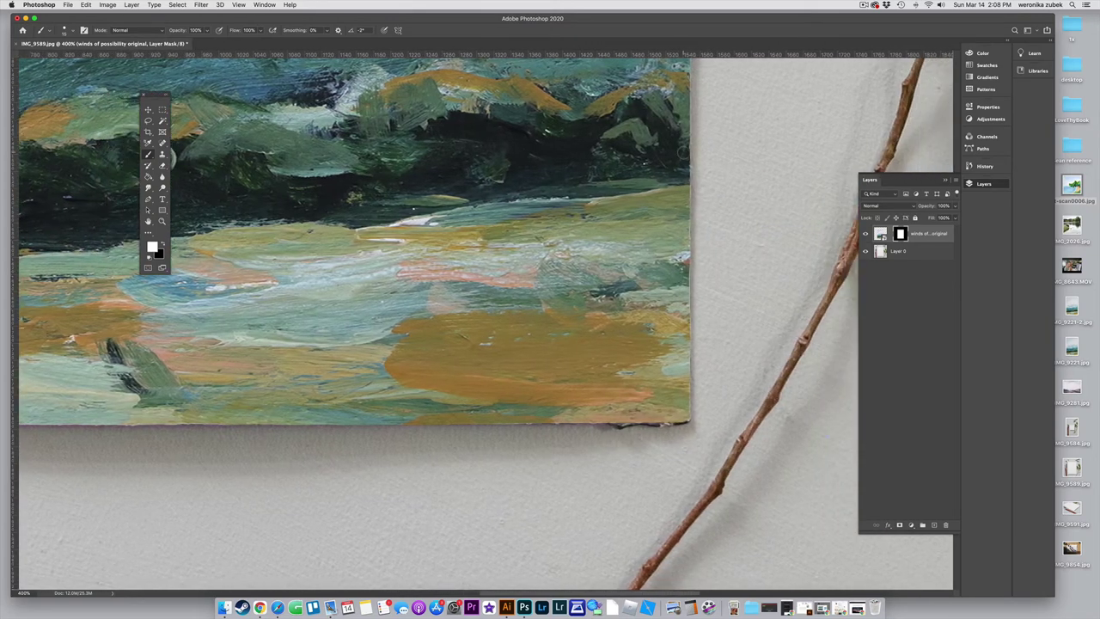
pyautogui.press('super')
pyautogui.press('shift')
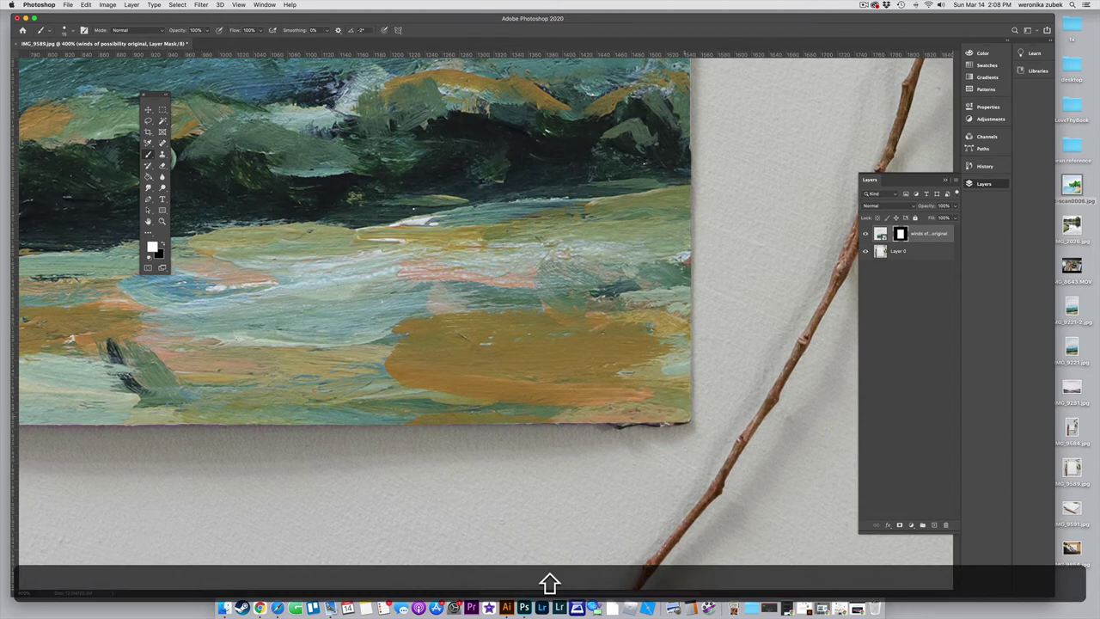
pyautogui.scroll(2, 357, 323)
pyautogui.press('super')
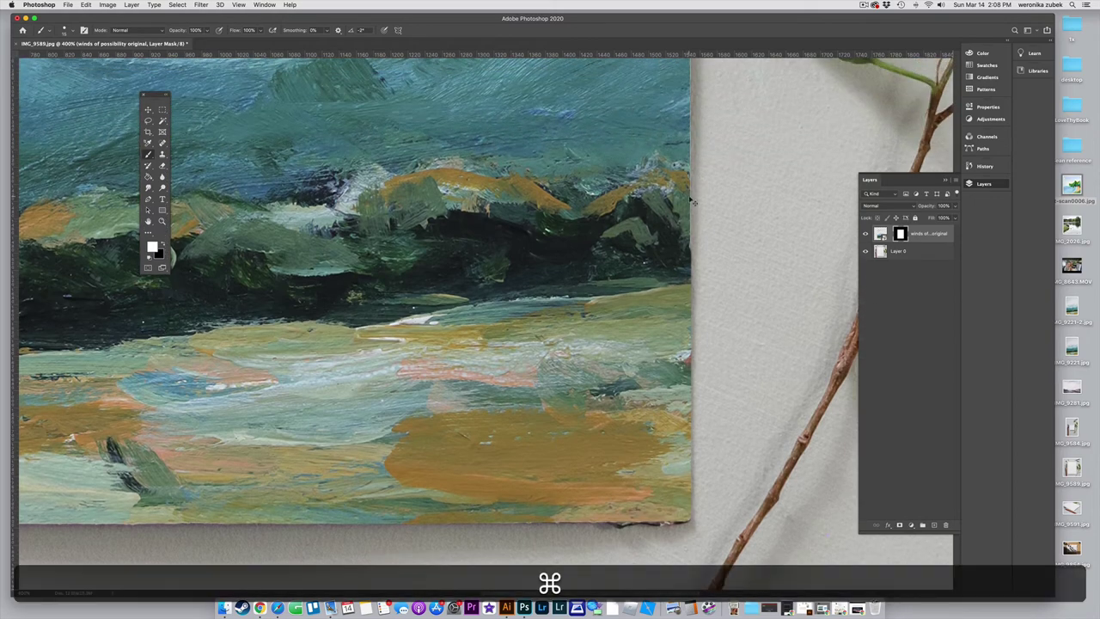
pyautogui.scroll(4, 357, 322)
pyautogui.scroll(-5, 683, 214)
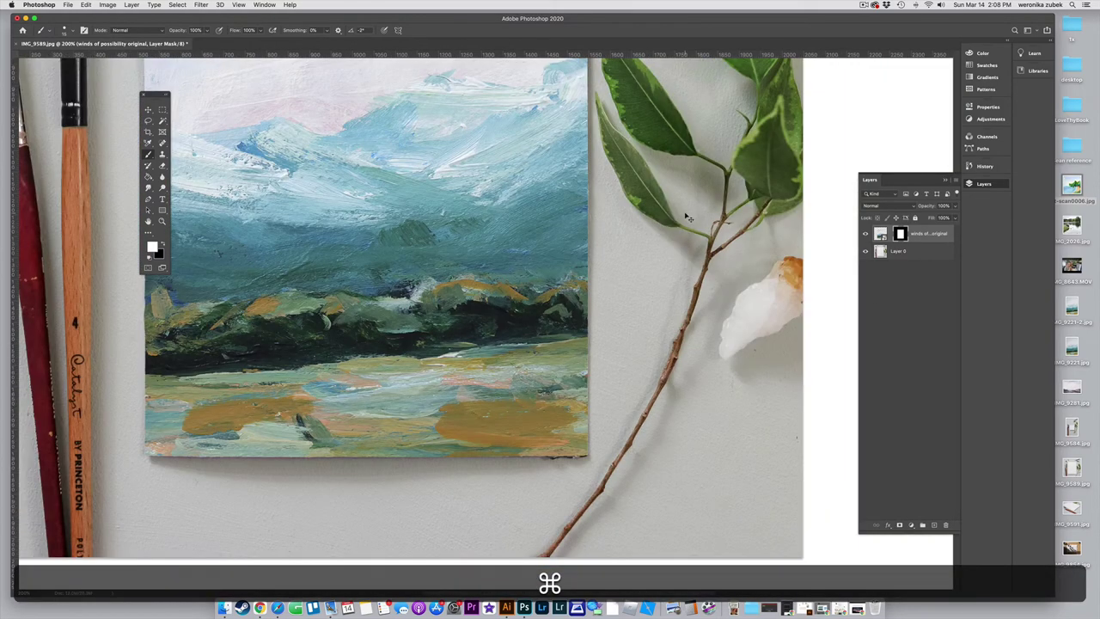
pyautogui.scroll(1, 683, 214)
pyautogui.scroll(3, 408, 324)
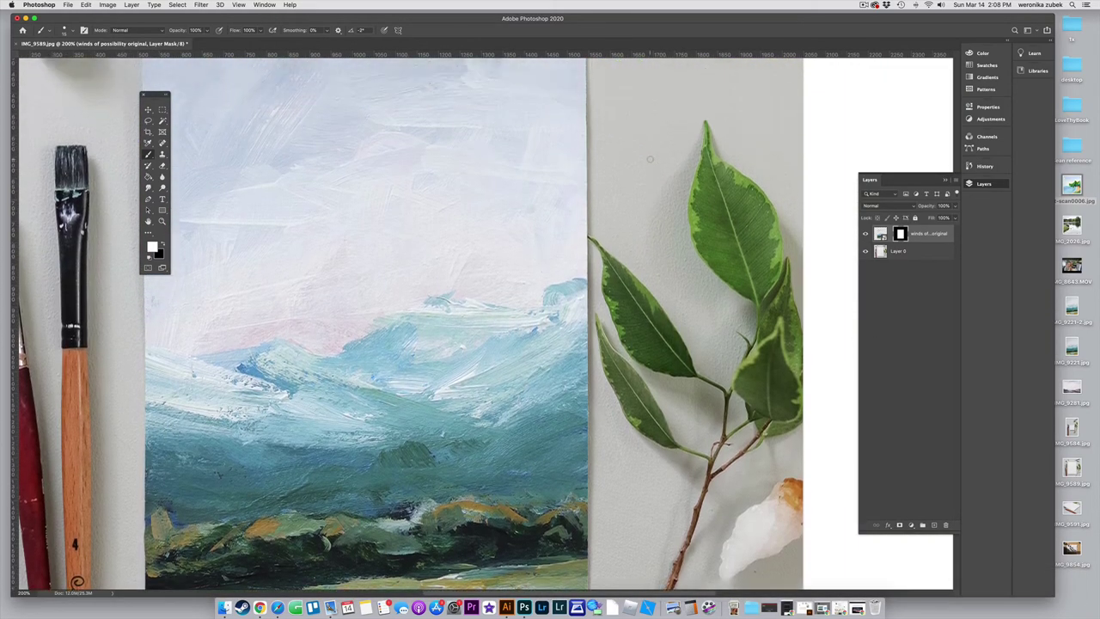
pyautogui.scroll(-1, 408, 324)
pyautogui.scroll(-1, 407, 323)
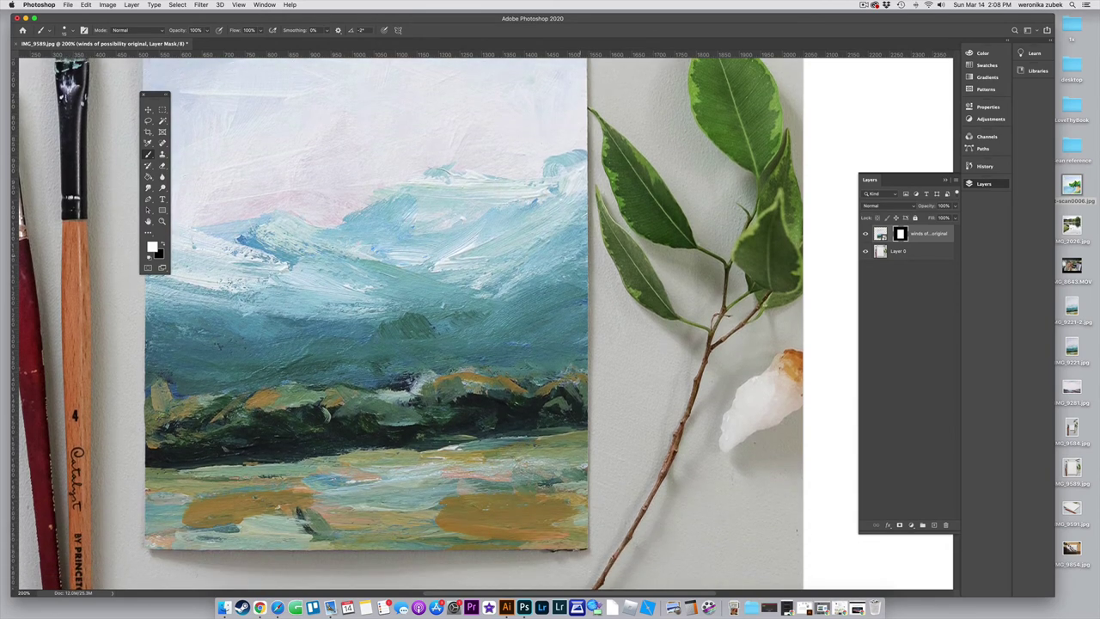
pyautogui.press('shift')
pyautogui.press('shift')
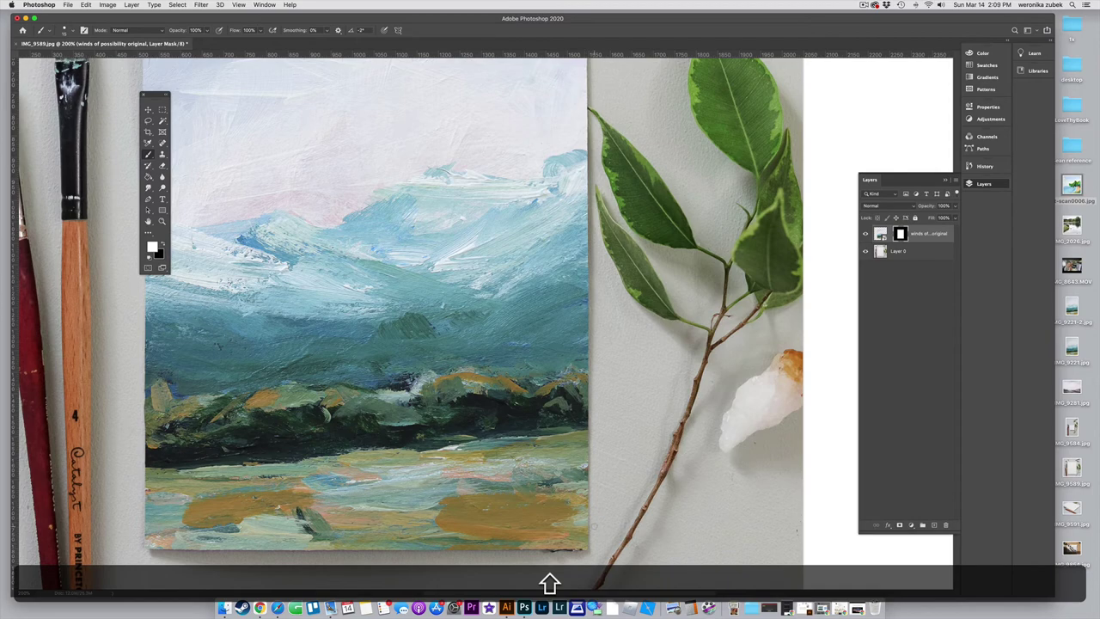
# Swap the foreground color to black and mask out the painting's overshoot at the paper's lower-right corner
pyautogui.press('z')
pyautogui.moveTo(589, 548); pyautogui.dragTo(563, 416)
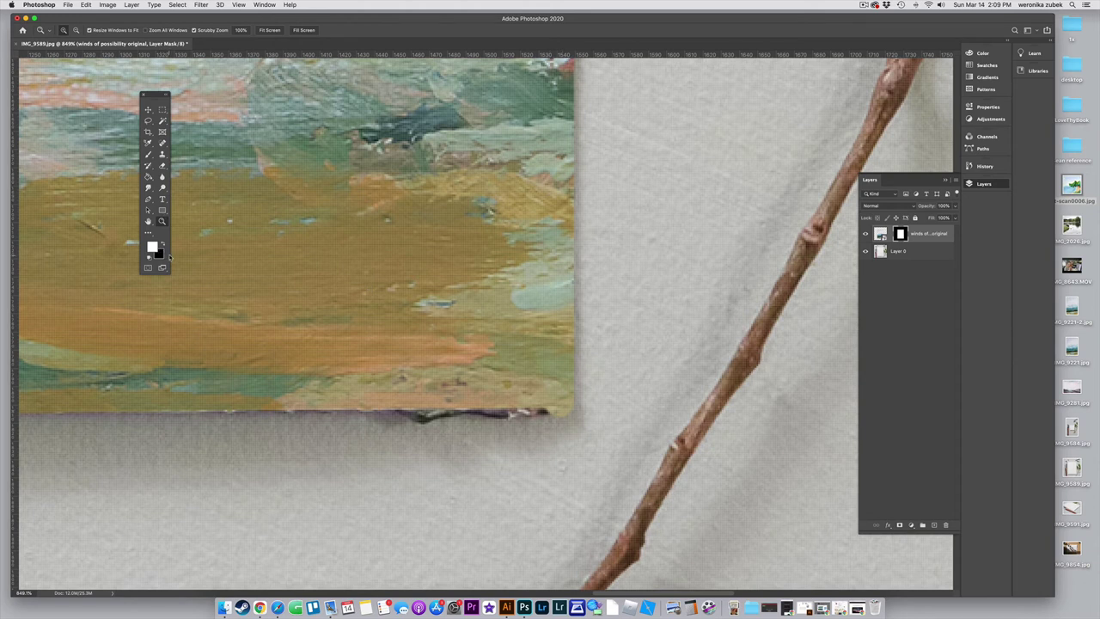
pyautogui.press('x')
pyautogui.press('b')
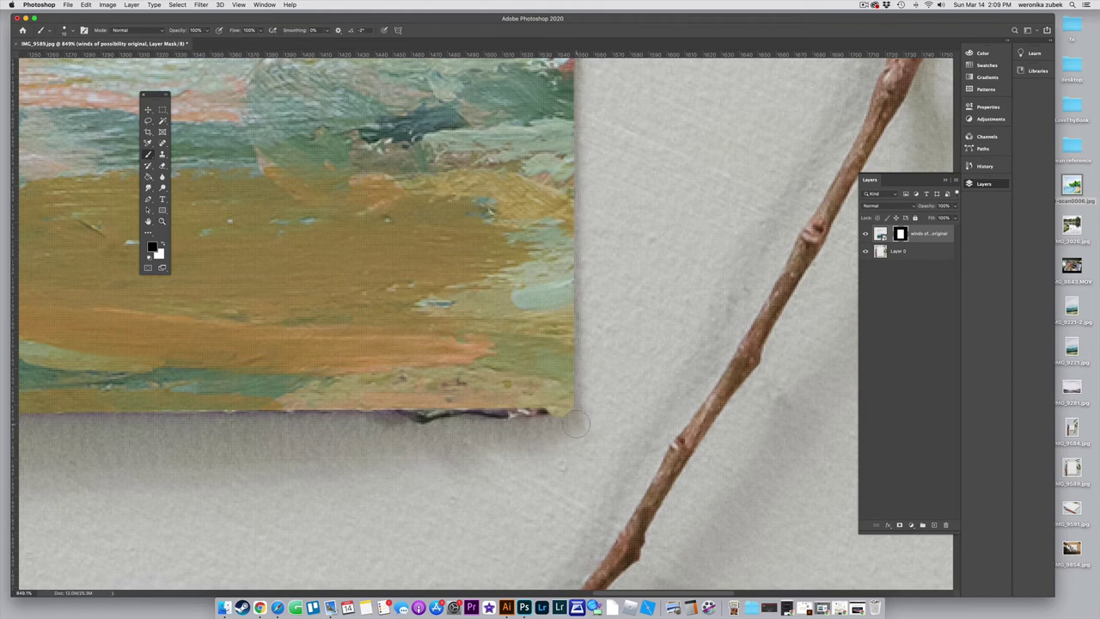
pyautogui.moveTo(573, 424)
pyautogui.mouseDown()
pyautogui.moveTo(563, 407)
pyautogui.moveTo(546, 408)
pyautogui.mouseUp()
# Examine the painting's right and upper edges, its layer and mask thumbnails, and the whole mockup at 100% view
pyautogui.press('super+minus')
pyautogui.press('super+minus')
pyautogui.press('super+minus')
pyautogui.press('super+minus')
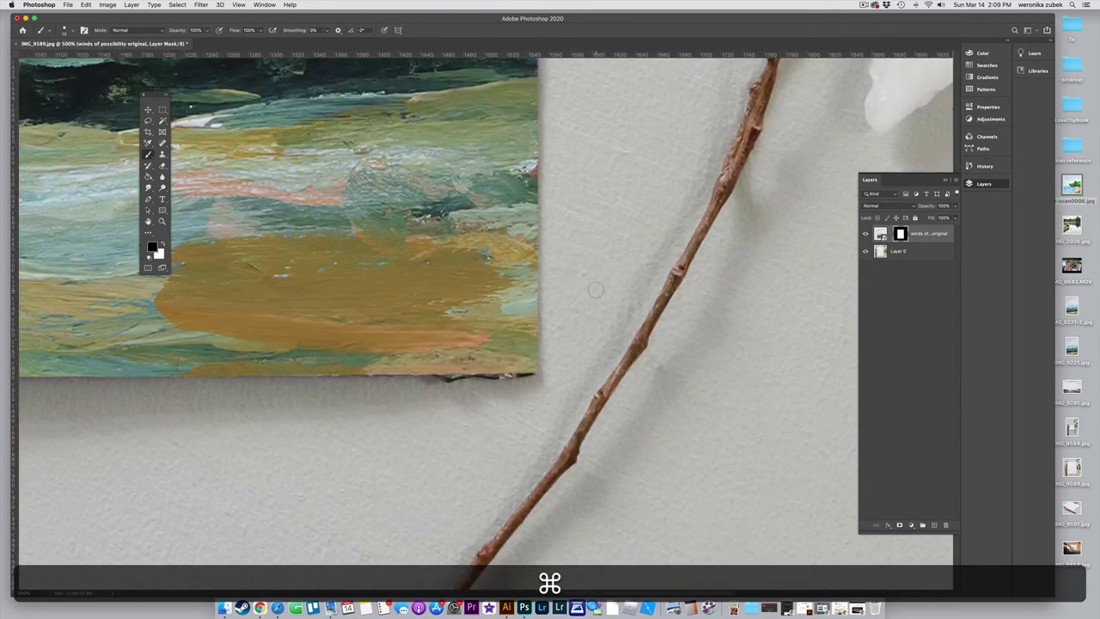
pyautogui.press('super+minus')
pyautogui.press('super+minus')
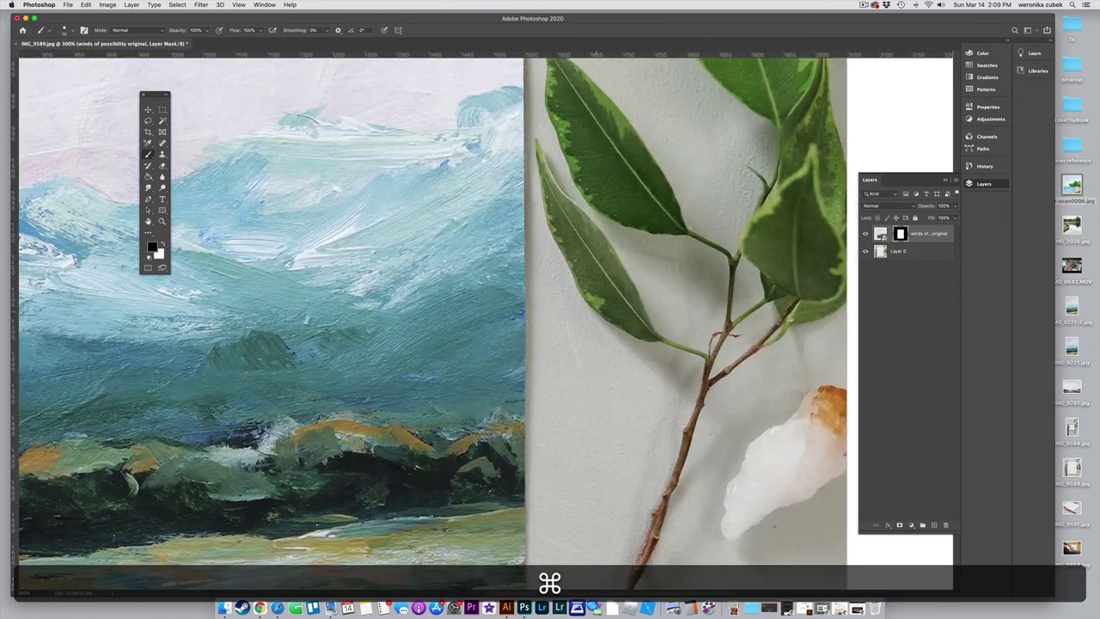
pyautogui.scroll(10, 430, 323)
pyautogui.hscroll(-10, 430, 322)
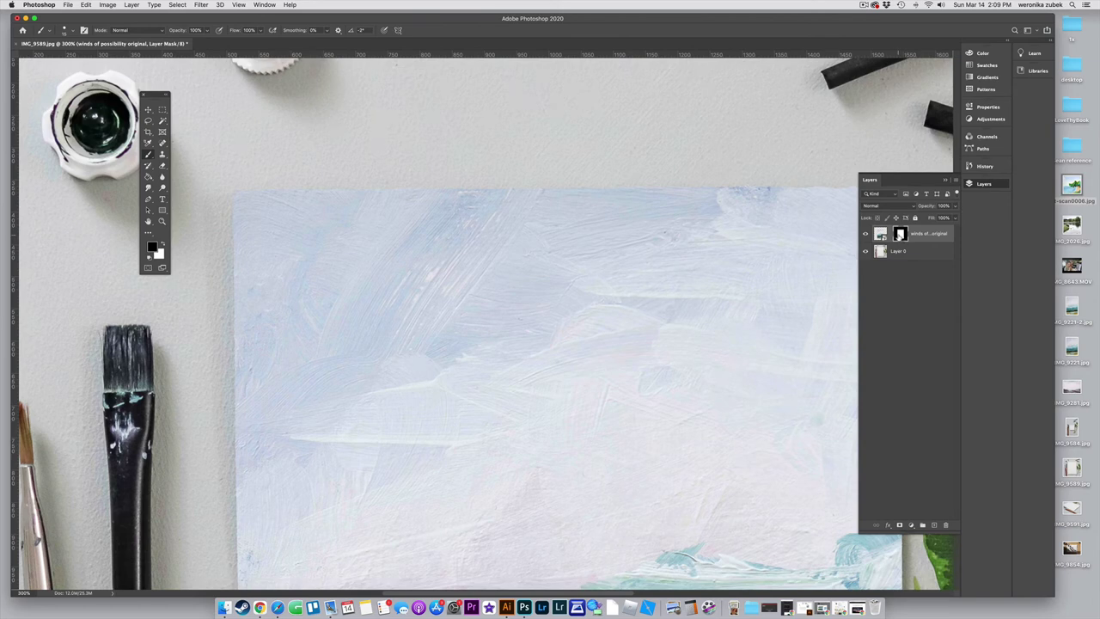
pyautogui.click(881, 237)
pyautogui.click(902, 236)
pyautogui.press('super+1')
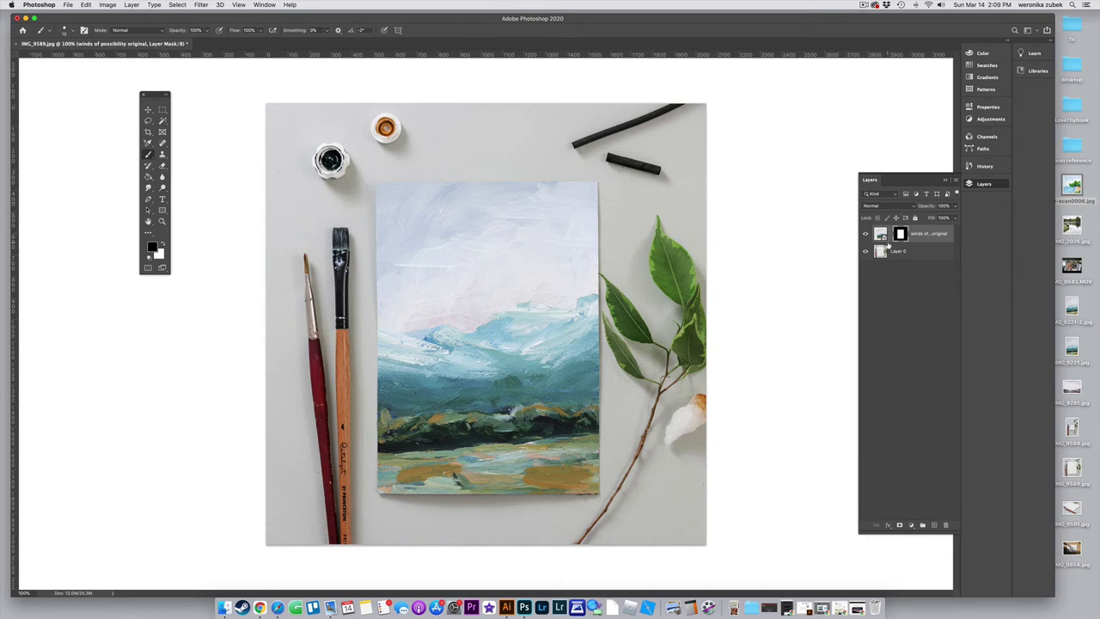
# Save the mockup as the layered Photoshop file IMG_9589-template.psd with Maximize Compatibility enabled
pyautogui.click(67, 4)
pyautogui.click(84, 102)
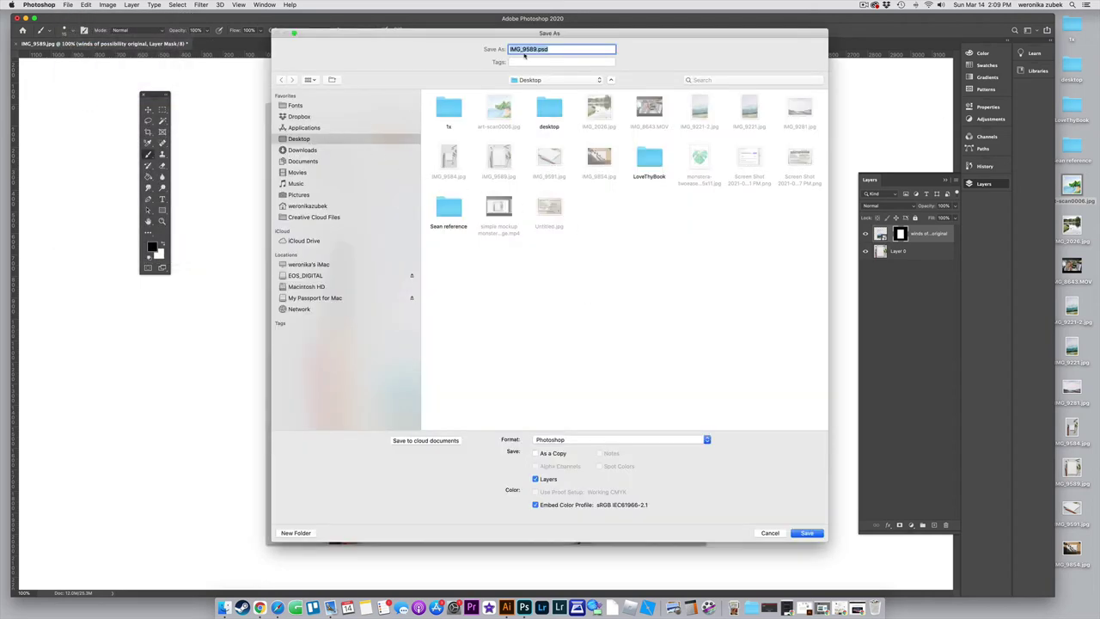
pyautogui.press('Right')
pyautogui.write('-template')
pyautogui.press('Return')
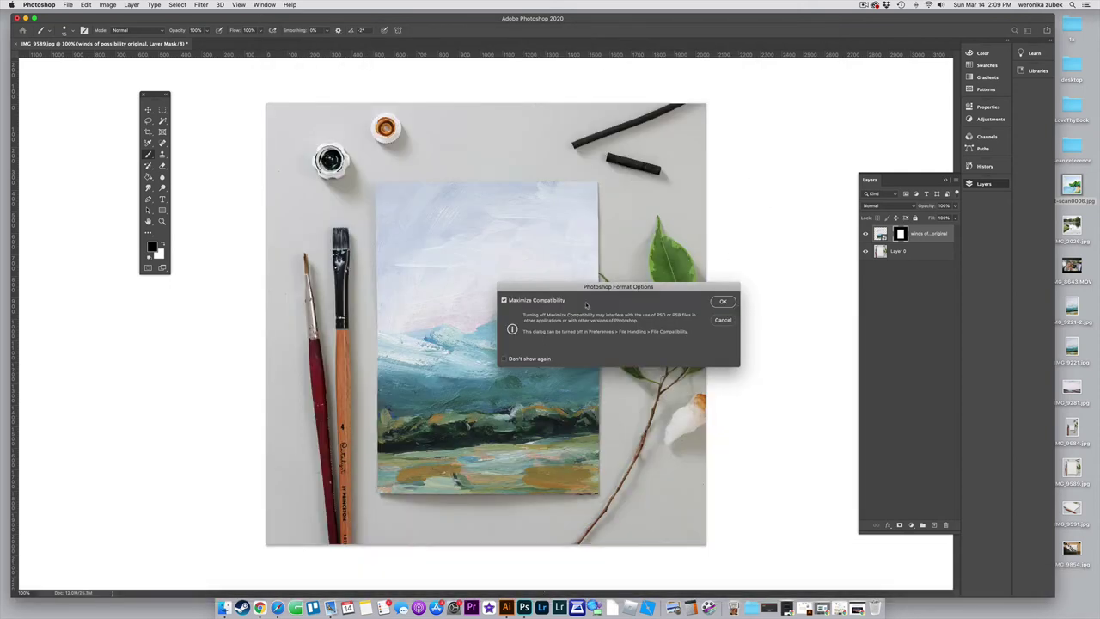
pyautogui.click(724, 302)
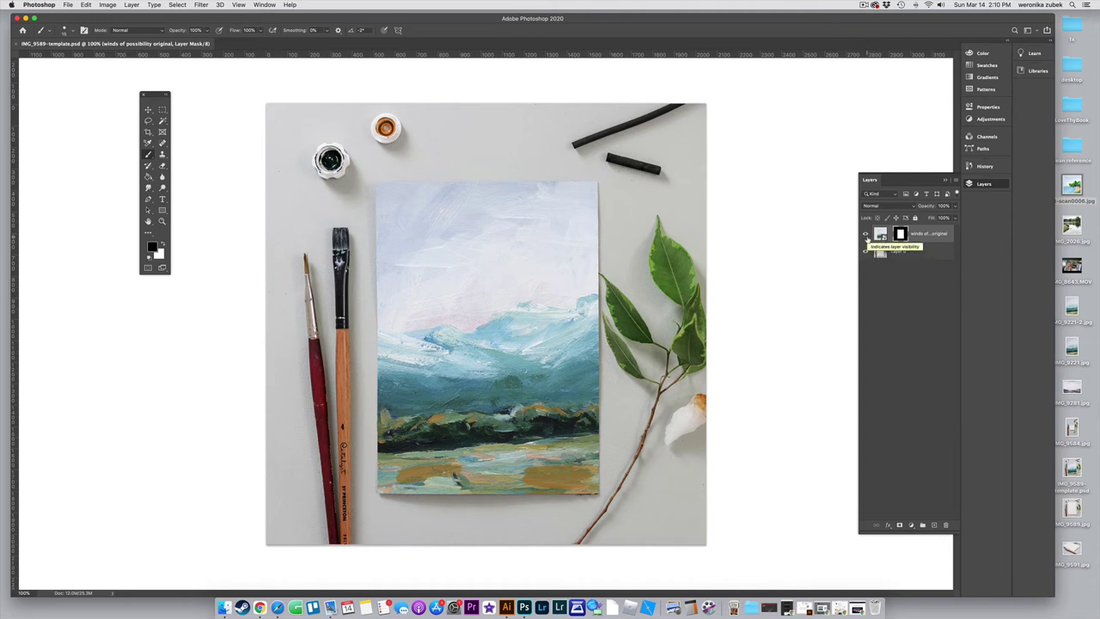
# Set the painting layer's blend mode to Multiply
pyautogui.click(881, 235)
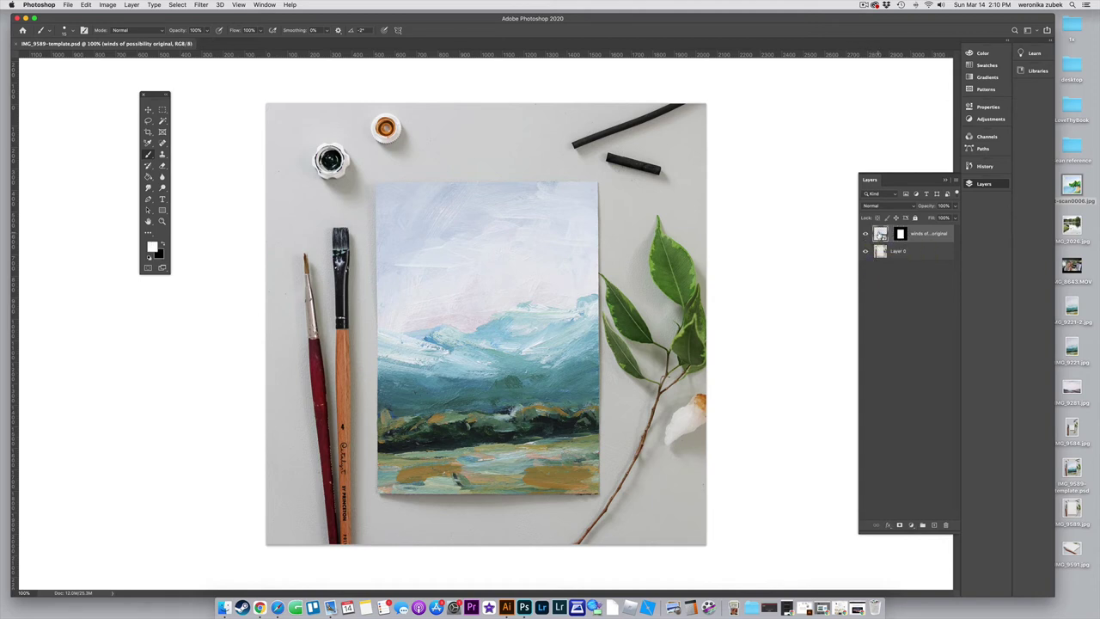
pyautogui.click(885, 207)
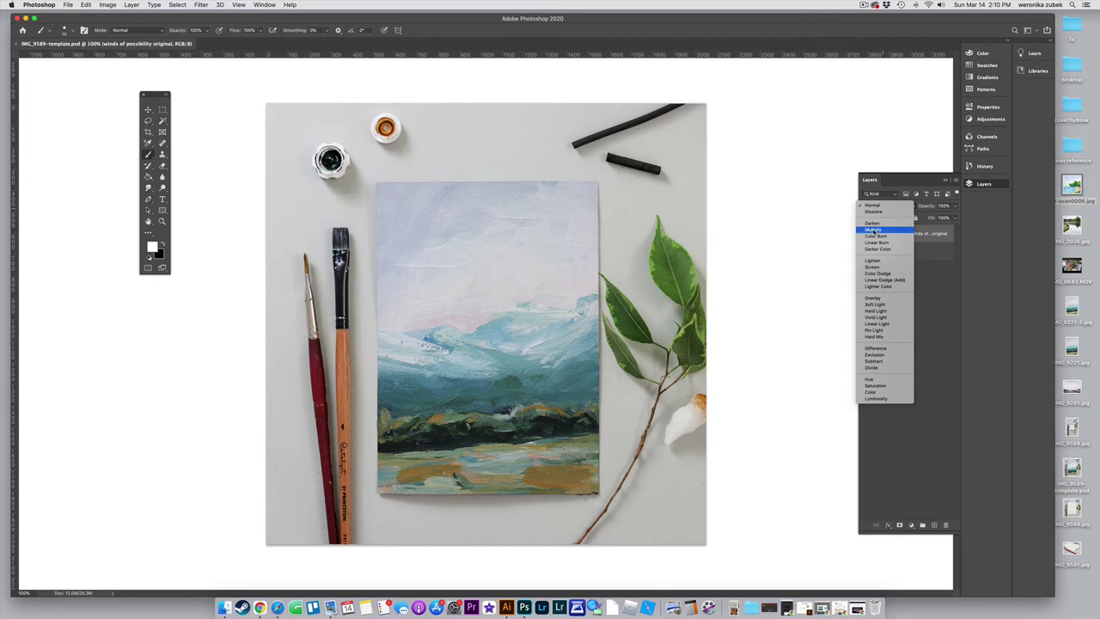
pyautogui.press('Escape')
# Brighten the background photo on Layer 0 with Curves by moving the white point to input 241, output 255
pyautogui.click(882, 254)
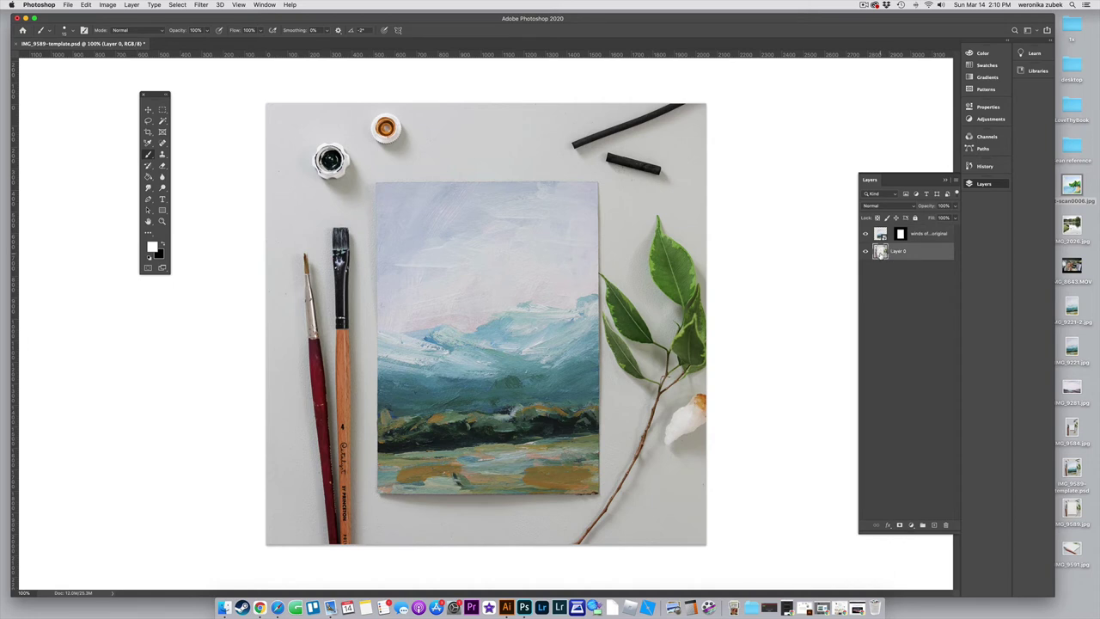
pyautogui.press('super+m')
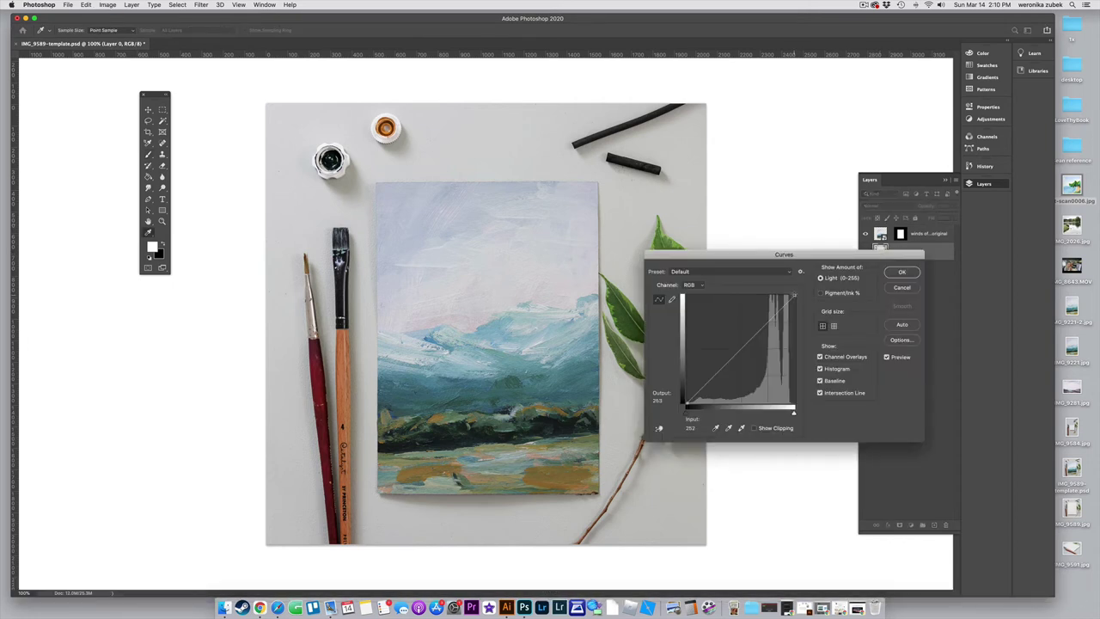
pyautogui.moveTo(792, 295); pyautogui.dragTo(789, 298)
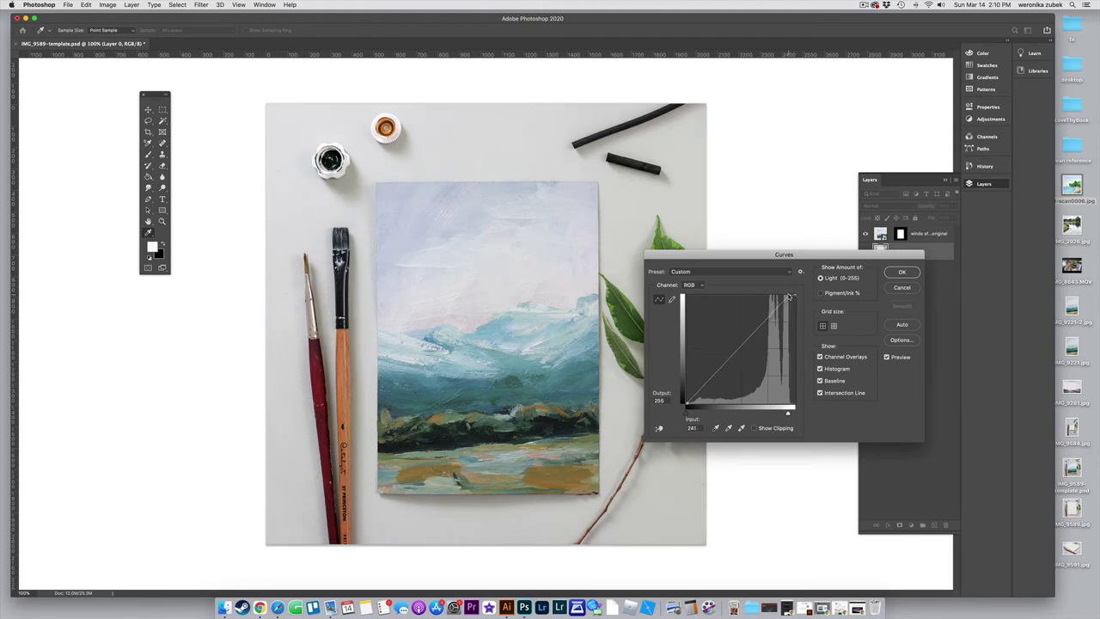
pyautogui.click(898, 274)
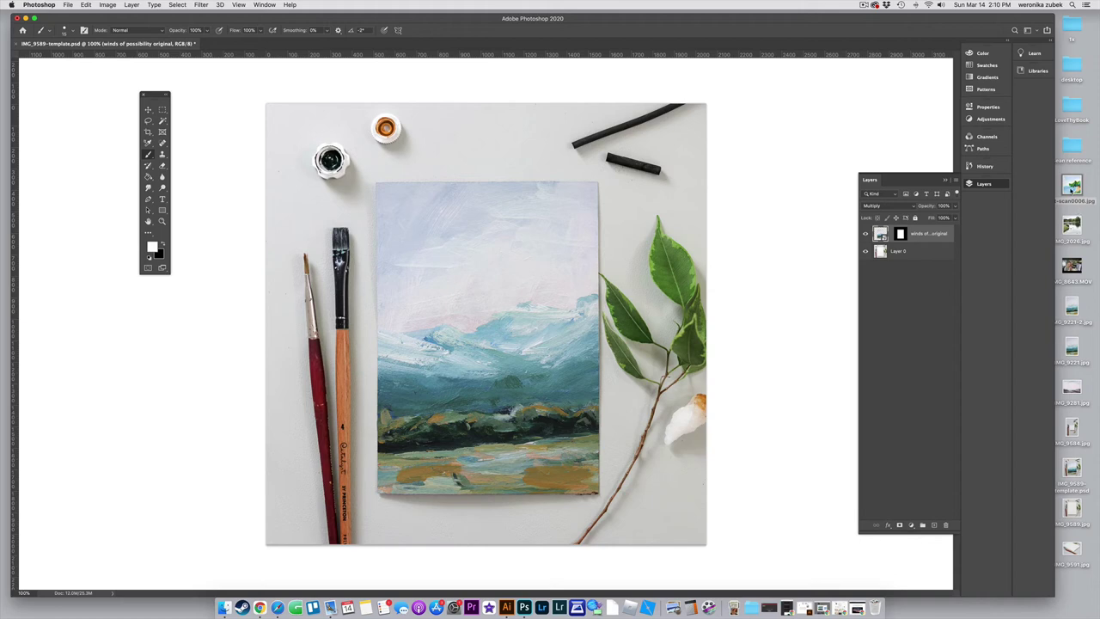
# Place art-scan0006.jpg from the desktop into the mockup, scaled to about 55% and positioned to cover the paper
pyautogui.moveTo(1072, 189); pyautogui.dragTo(483, 263)
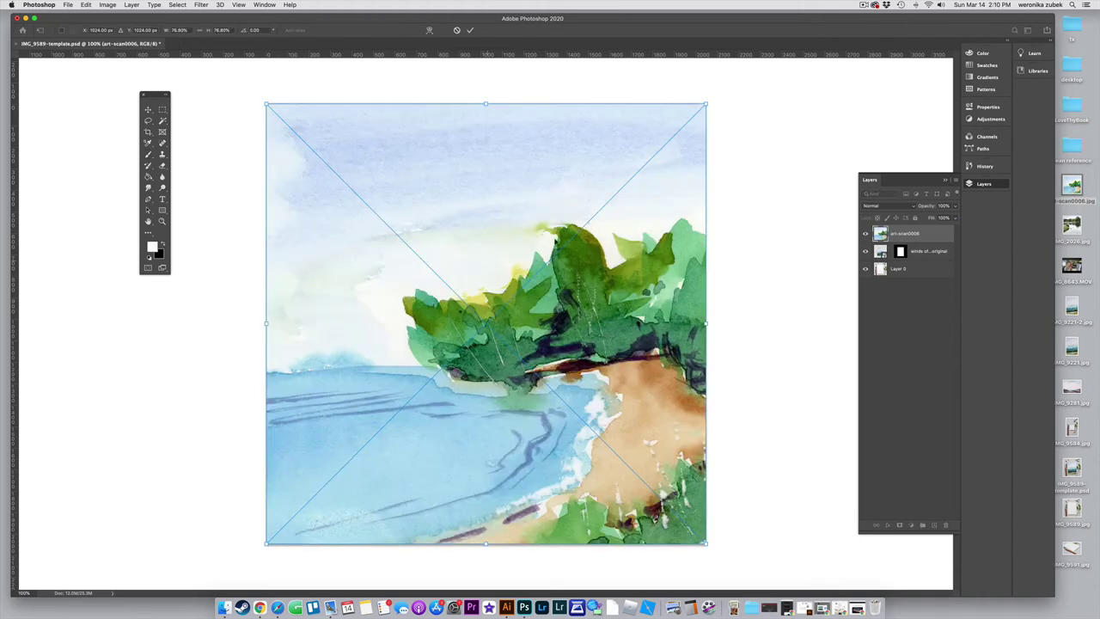
pyautogui.moveTo(707, 104); pyautogui.dragTo(677, 140)
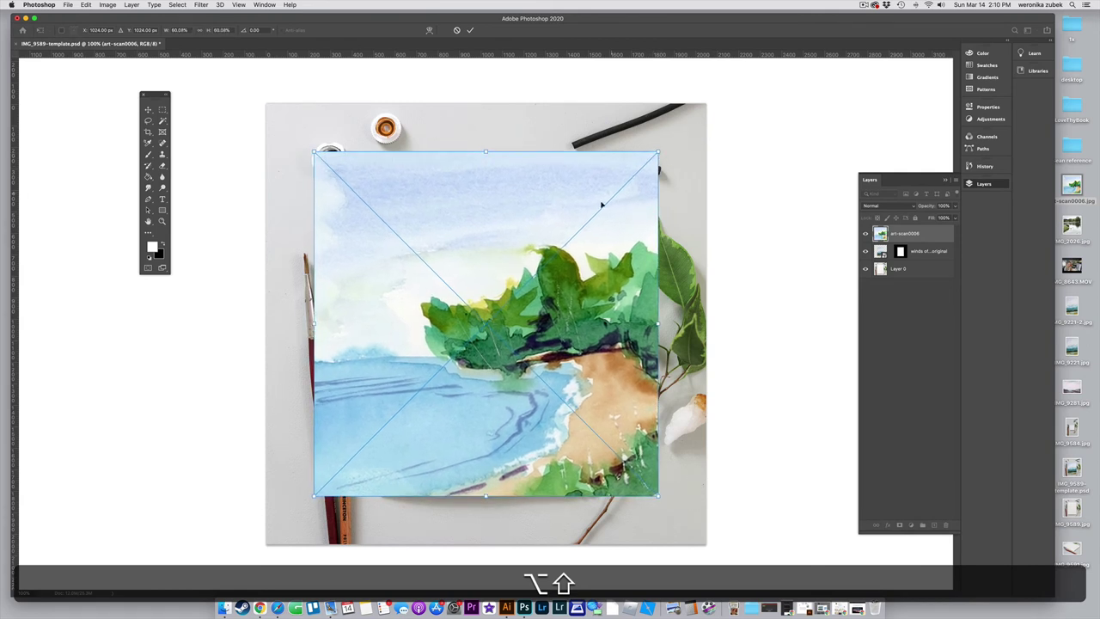
pyautogui.moveTo(599, 197); pyautogui.dragTo(597, 236)
pyautogui.moveTo(313, 522); pyautogui.dragTo(340, 496)
pyautogui.moveTo(577, 361)
pyautogui.mouseDown()
pyautogui.moveTo(556, 362)
pyautogui.moveTo(571, 344)
pyautogui.mouseUp()
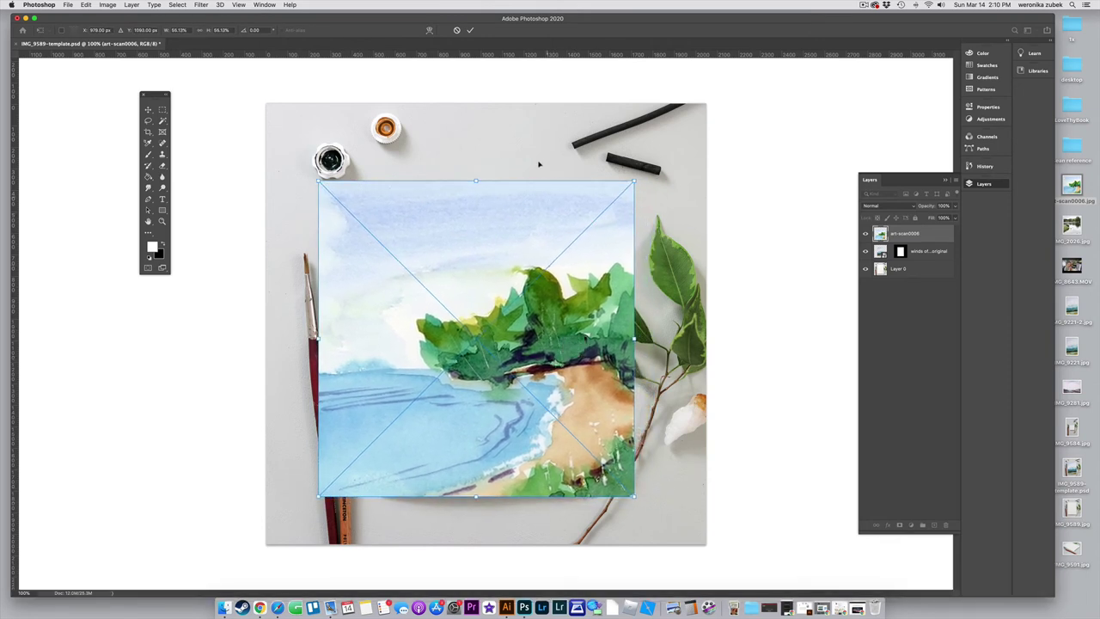
pyautogui.press('Return')
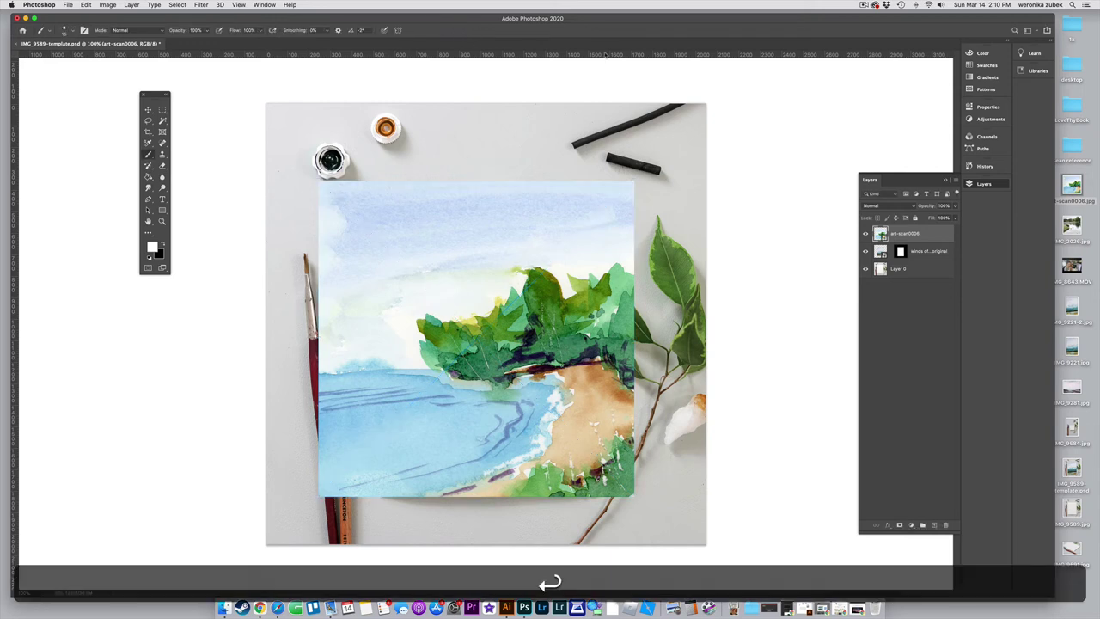
# Move the layer mask from the winds of possibility painting onto the art-scan0006 layer and hide the original painting
pyautogui.click(900, 252)
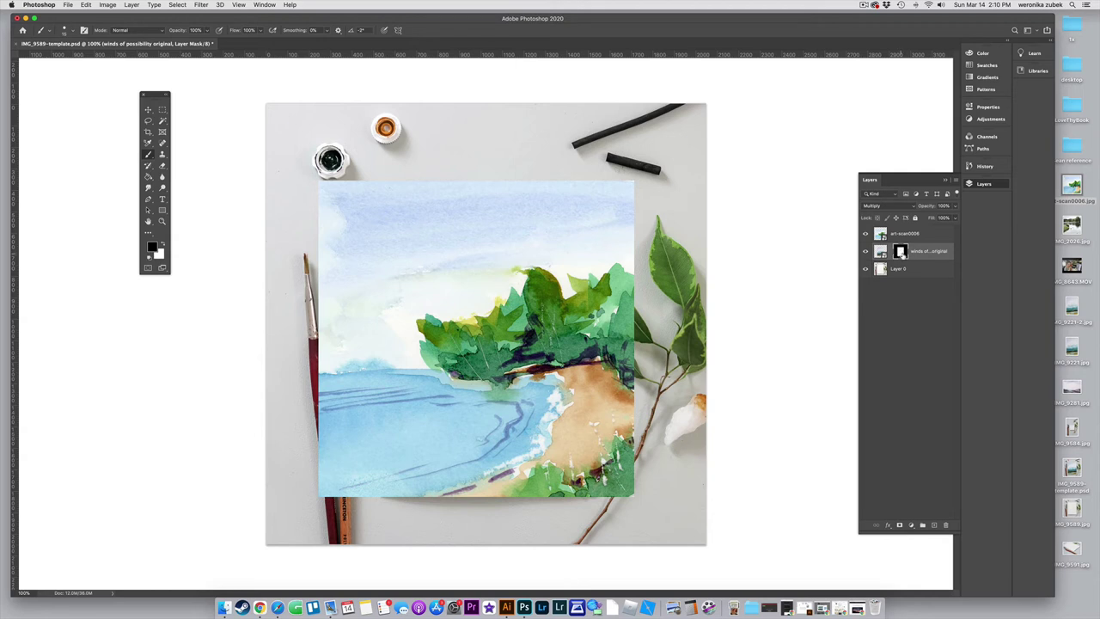
pyautogui.moveTo(900, 254); pyautogui.dragTo(900, 233)
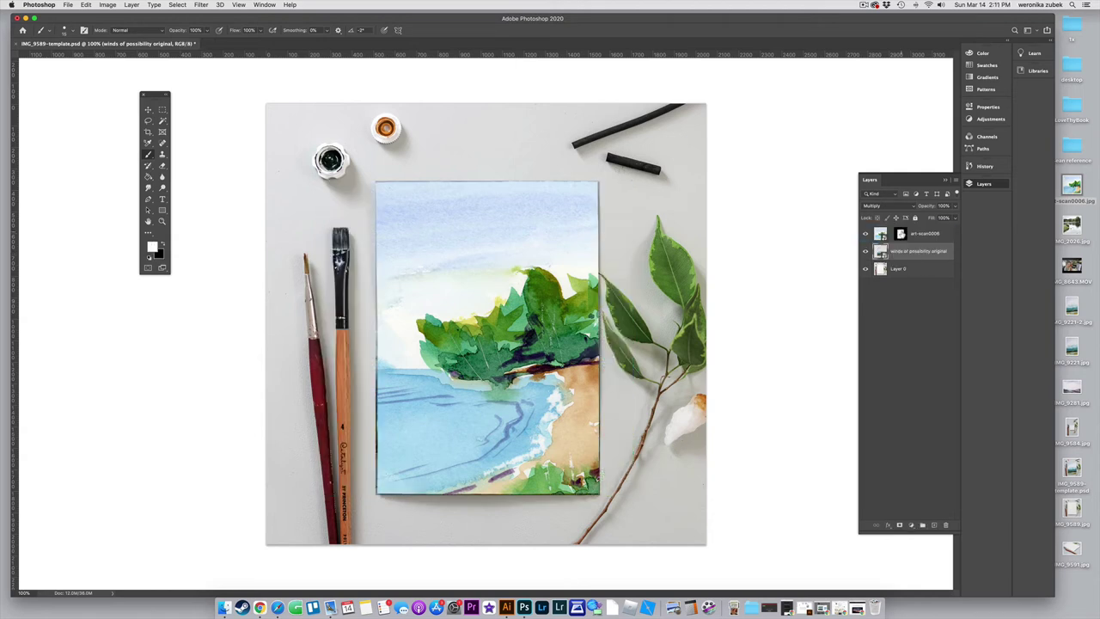
pyautogui.click(865, 252)
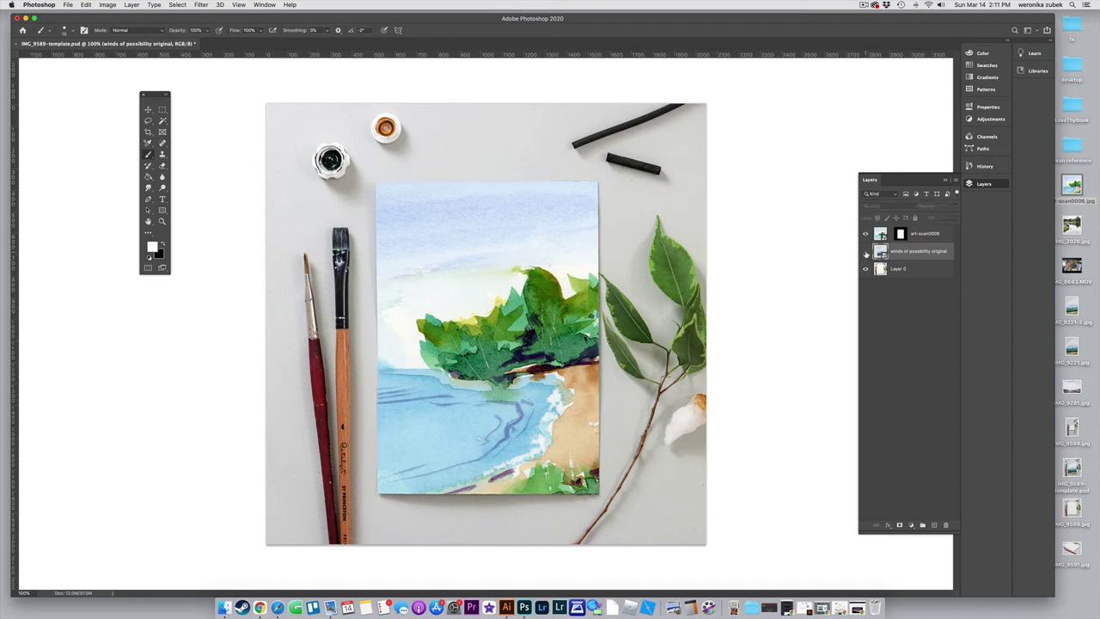
# Set the art-scan0006 layer's blend mode to Multiply
pyautogui.click(883, 235)
pyautogui.click(882, 207)
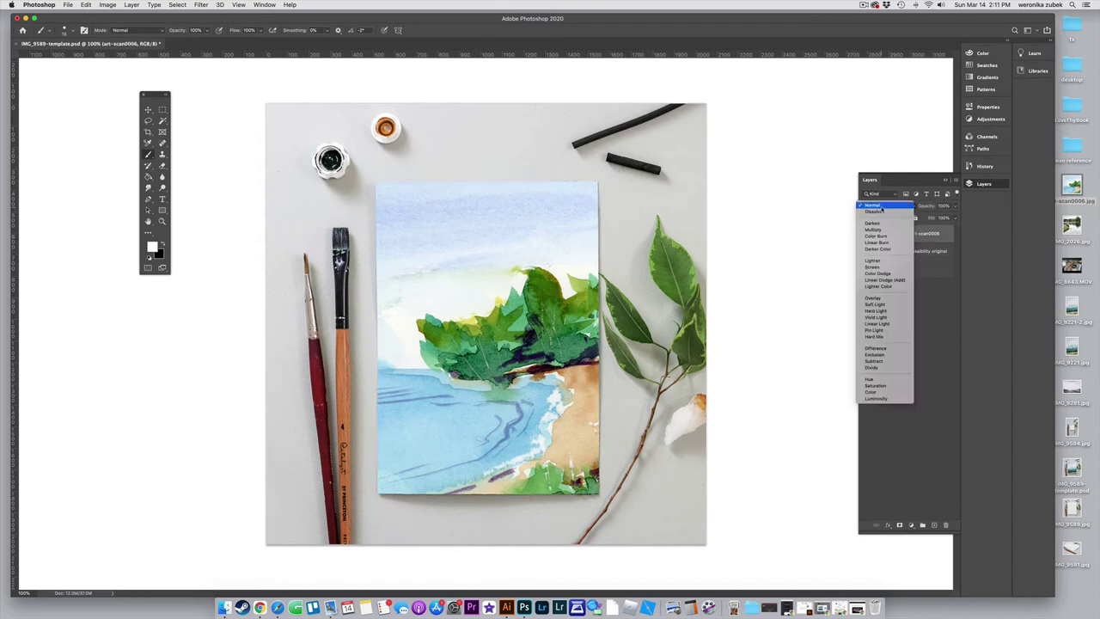
pyautogui.click(878, 231)
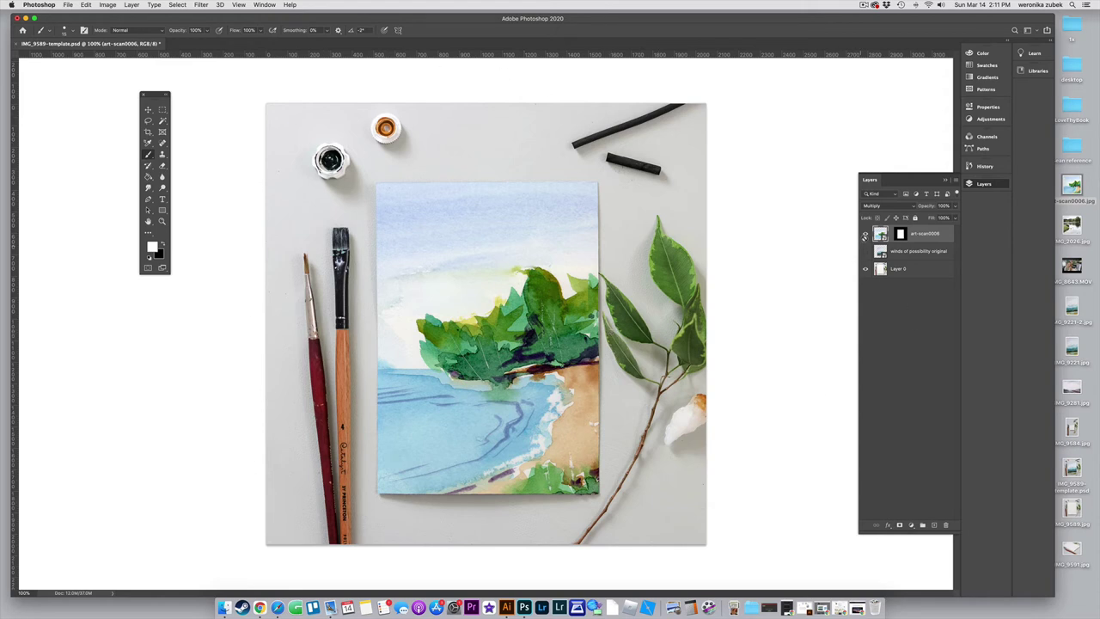
# Compare the blank paper, the watercolor scan and the original painting by toggling the layers' visibility, and examine the scan's mask
pyautogui.moveTo(866, 233); pyautogui.dragTo(865, 251)
pyautogui.click(894, 270)
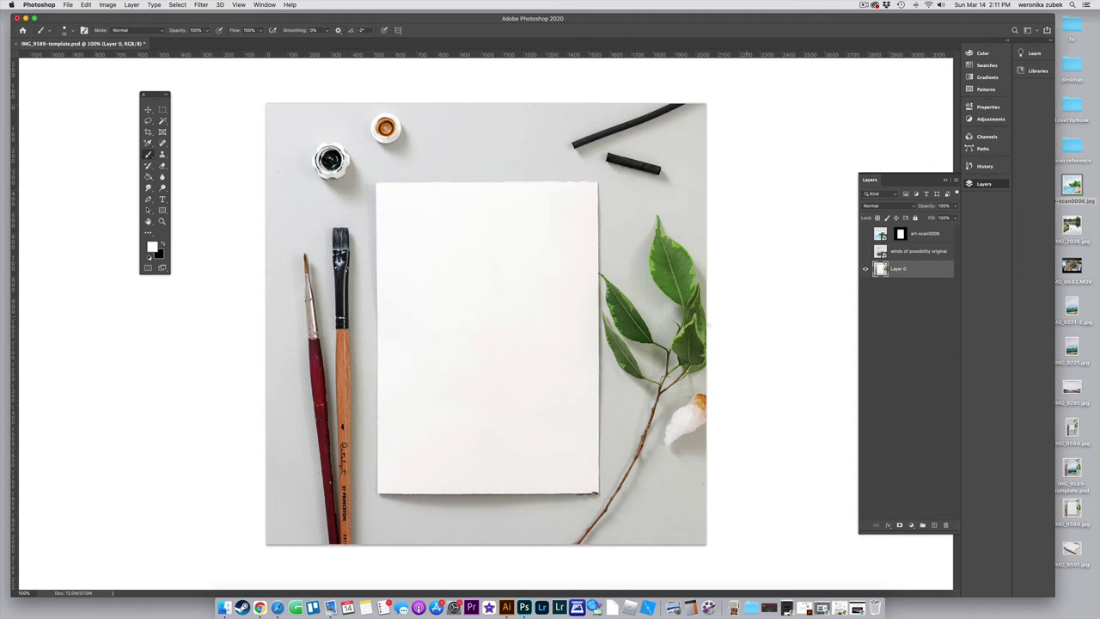
pyautogui.click(863, 251)
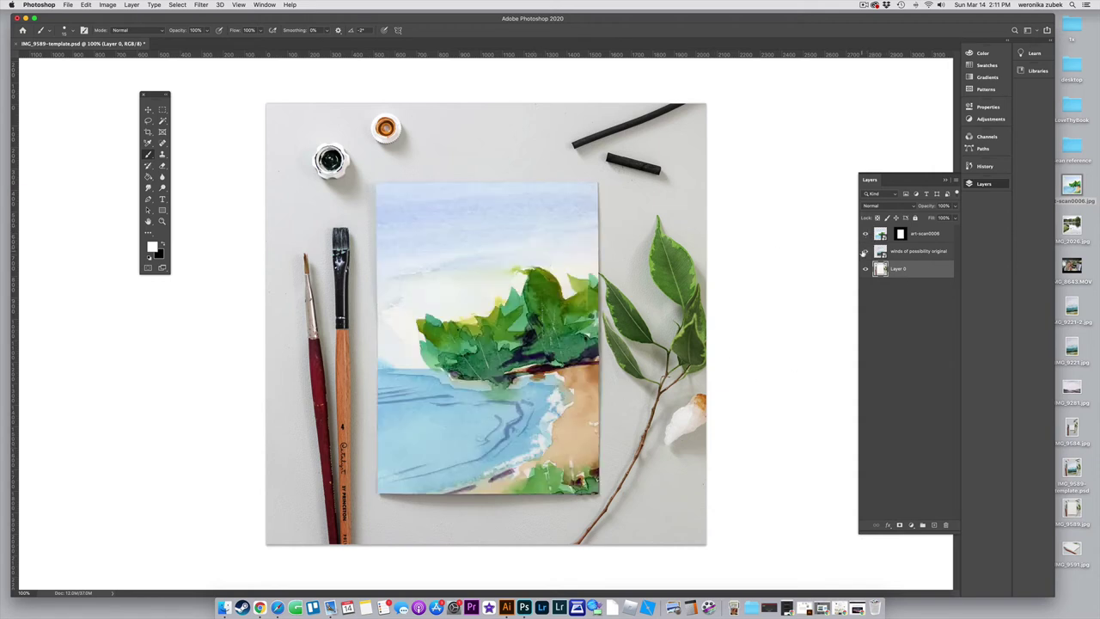
pyautogui.click(865, 236)
pyautogui.click(865, 235)
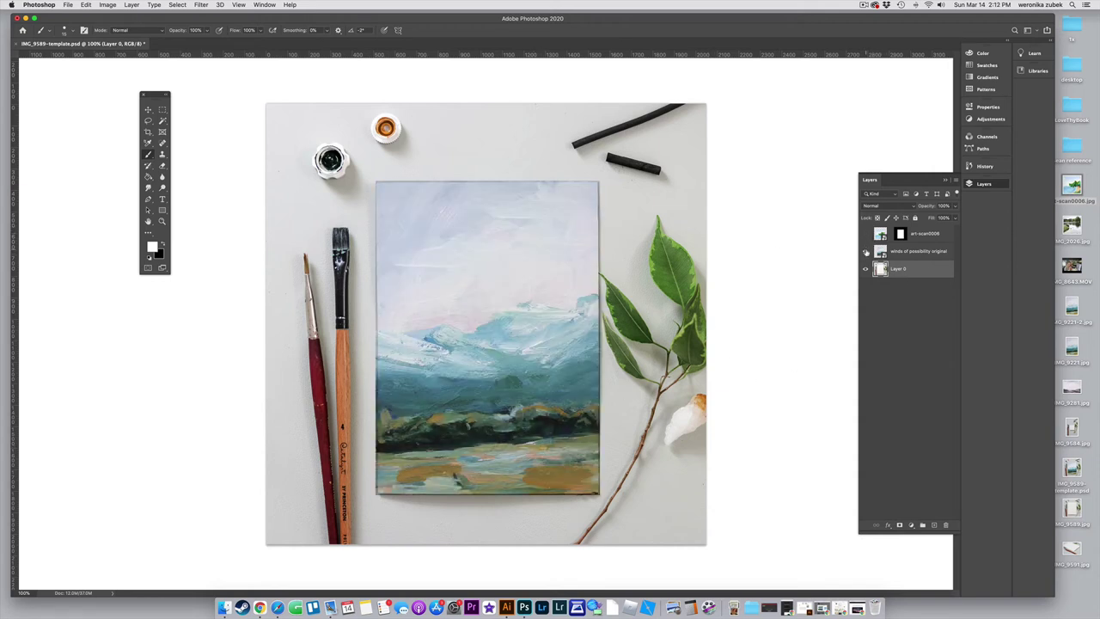
pyautogui.click(866, 251)
pyautogui.click(865, 251)
pyautogui.click(865, 251)
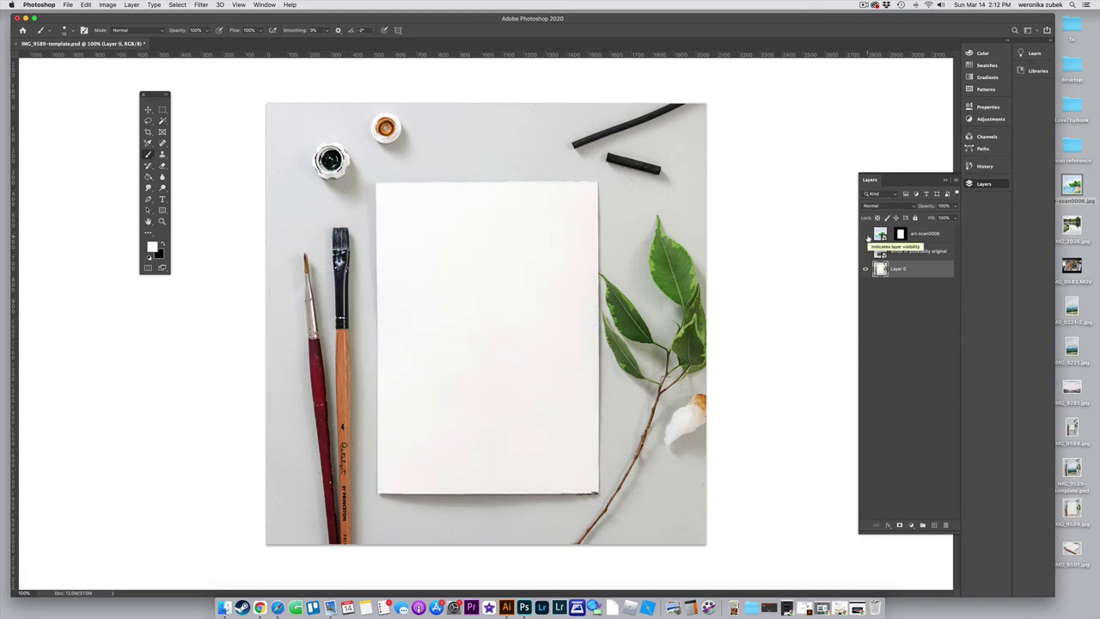
pyautogui.click(866, 235)
pyautogui.click(900, 234)
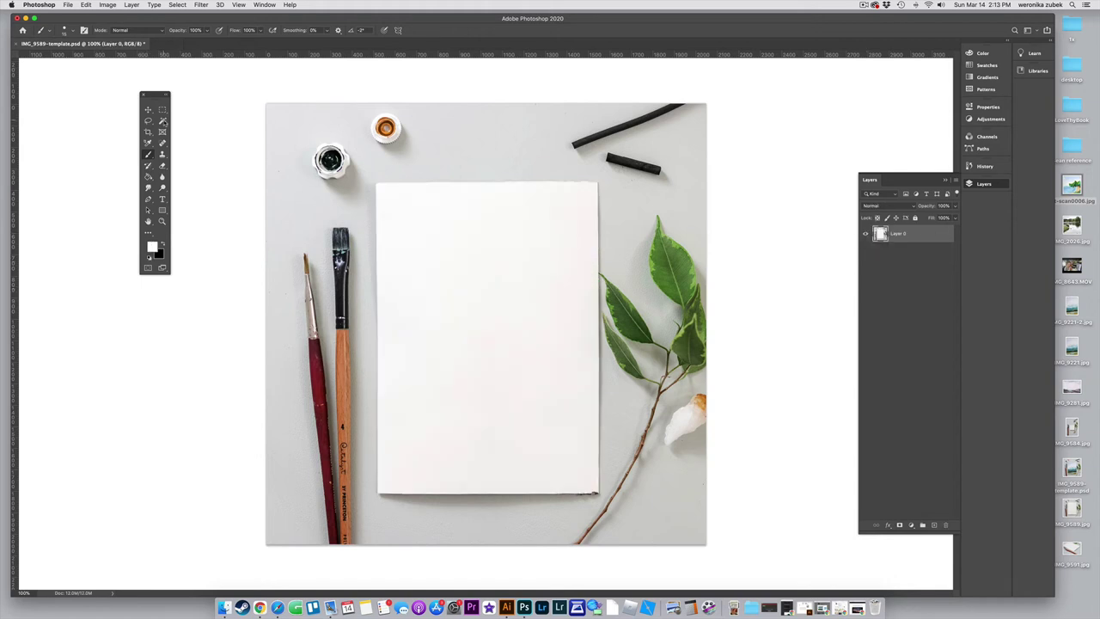
# Select the white paper on Layer 0 with the Magic Wand and copy it to a new layer
pyautogui.click(162, 121)
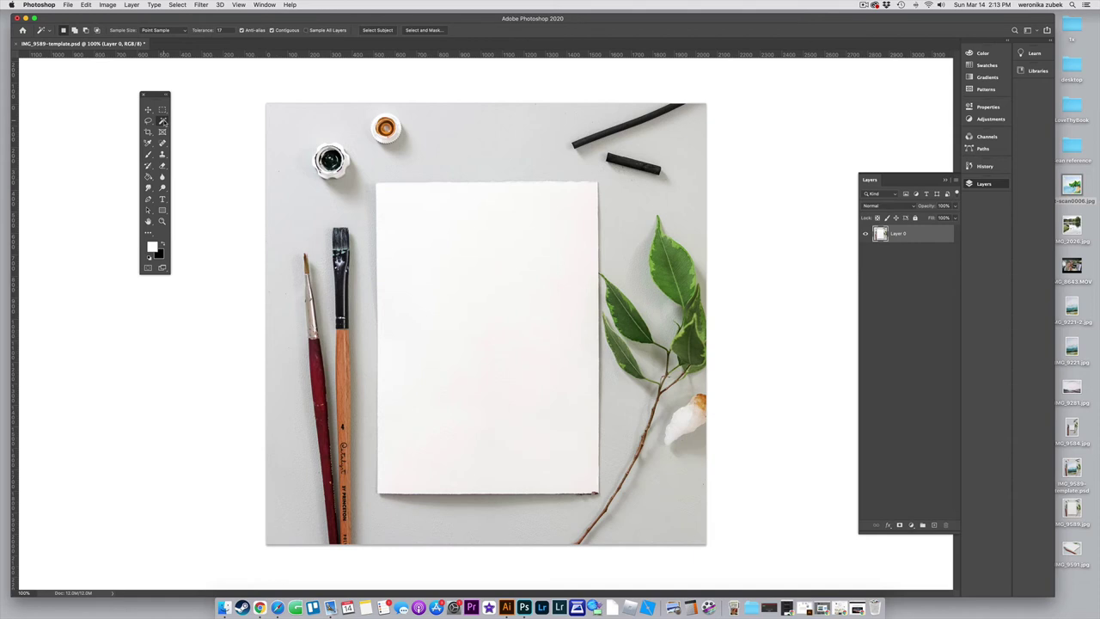
pyautogui.click(497, 273)
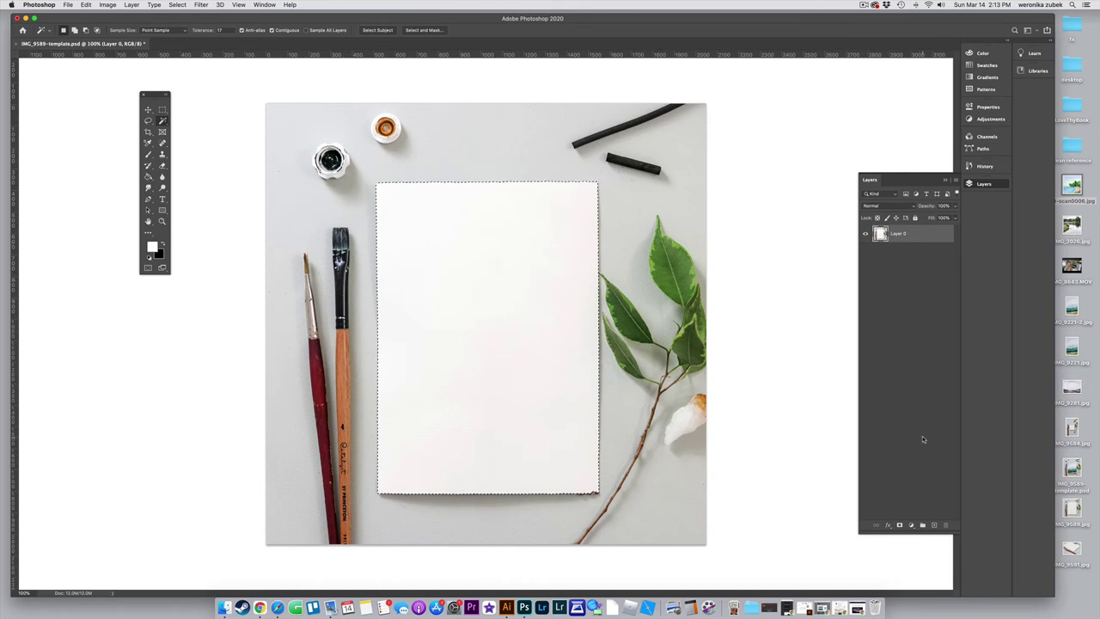
pyautogui.press('super')
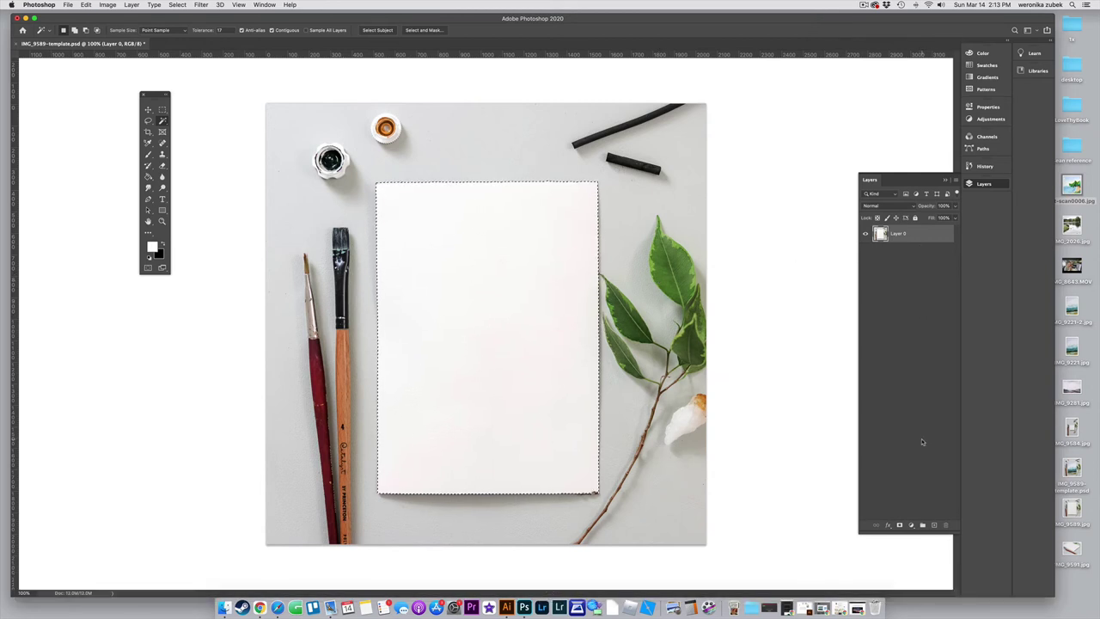
pyautogui.press('super+j')
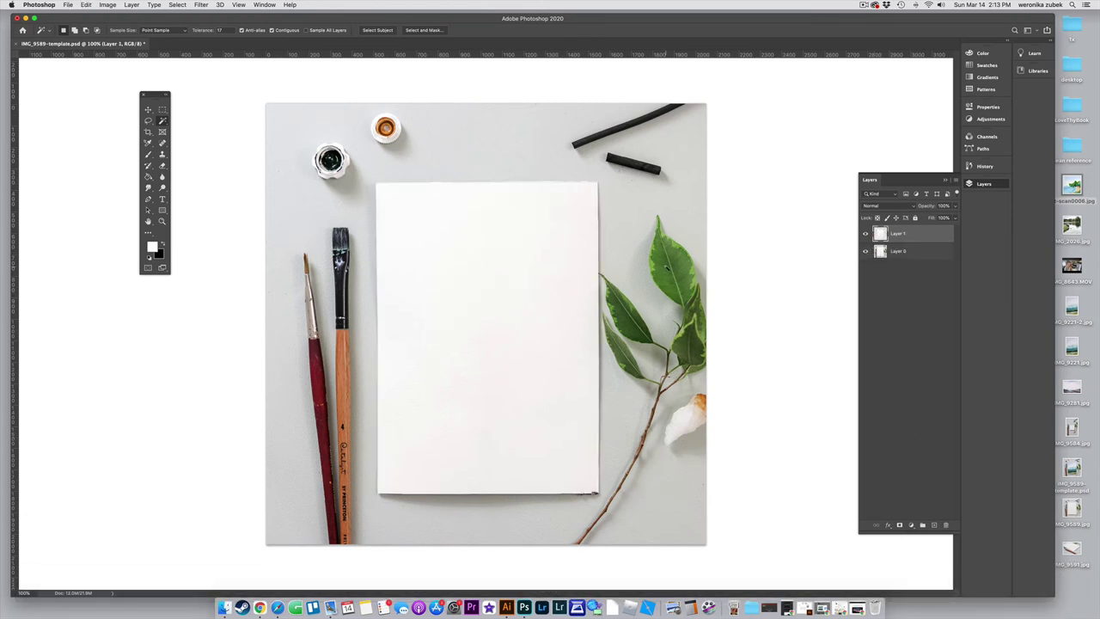
# Place winds of possibility original.jpg from Finder into the mockup, scaled to 36.22% and centered over the paper
pyautogui.click(224, 608)
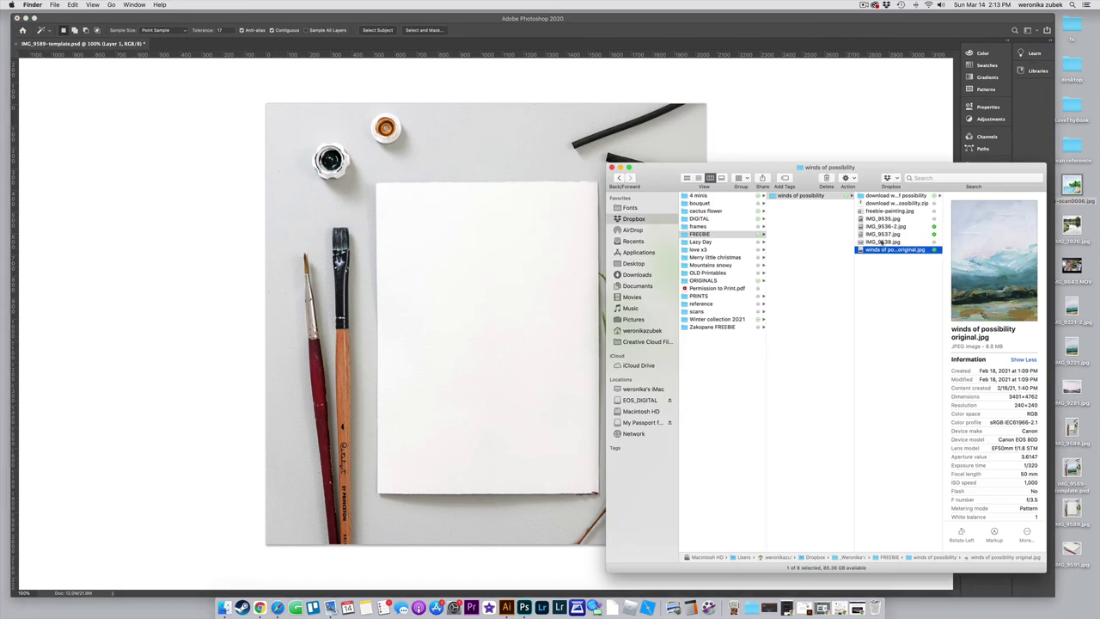
pyautogui.moveTo(883, 252); pyautogui.dragTo(473, 246)
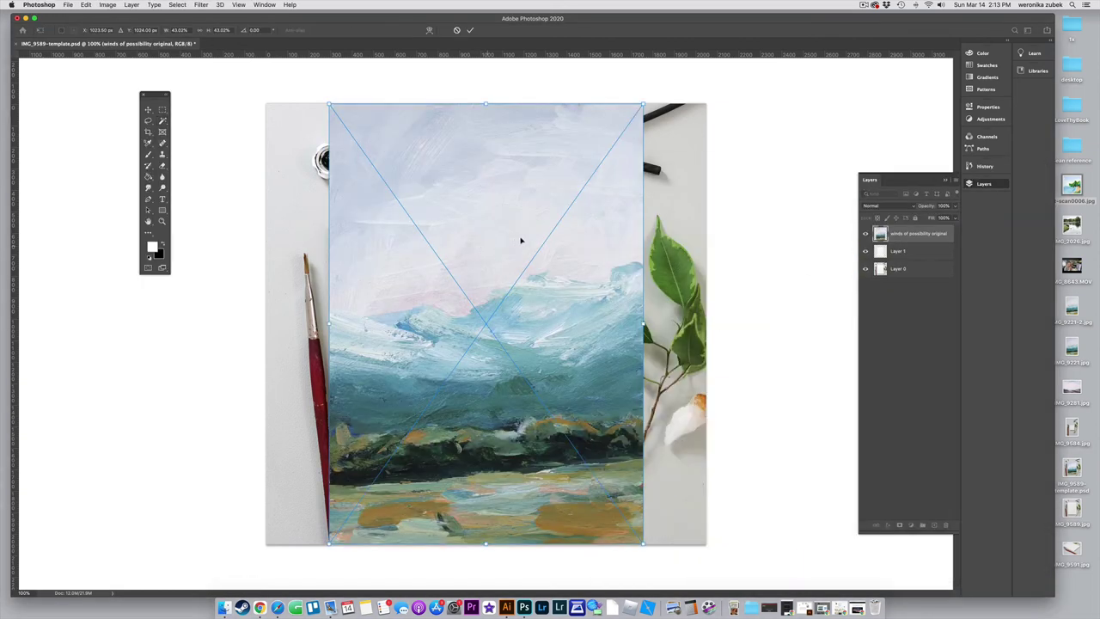
pyautogui.moveTo(646, 103)
pyautogui.mouseDown()
pyautogui.moveTo(653, 108)
pyautogui.moveTo(614, 159)
pyautogui.mouseUp()
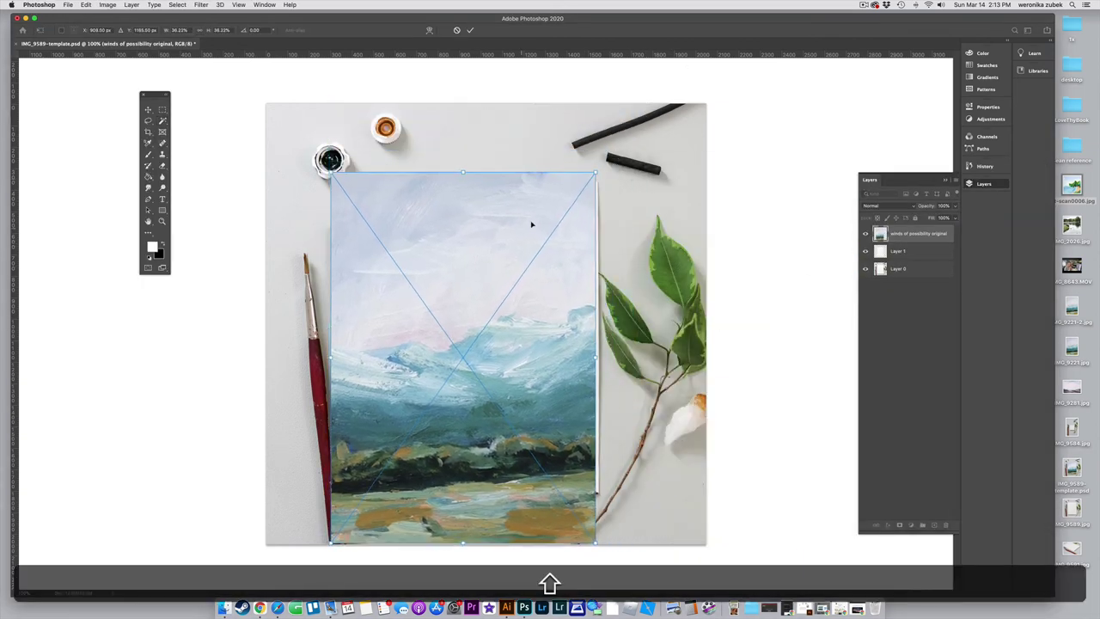
pyautogui.moveTo(532, 224); pyautogui.dragTo(546, 206)
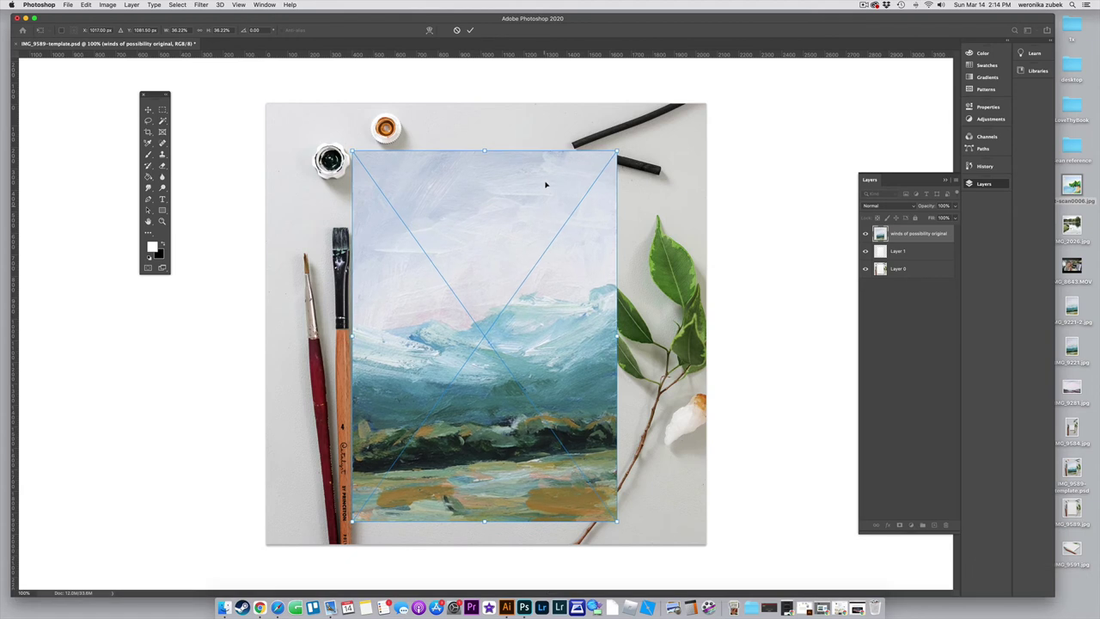
pyautogui.click(471, 31)
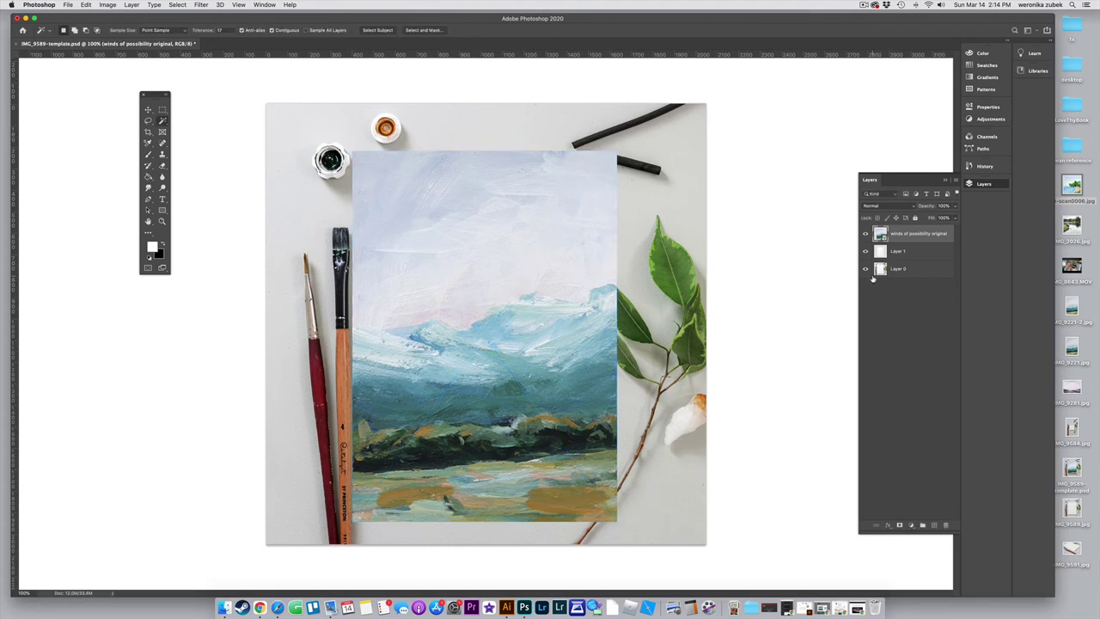
# Clip the winds of possibility painting to Layer 1 and set its blend mode to Multiply
pyautogui.click(132, 5)
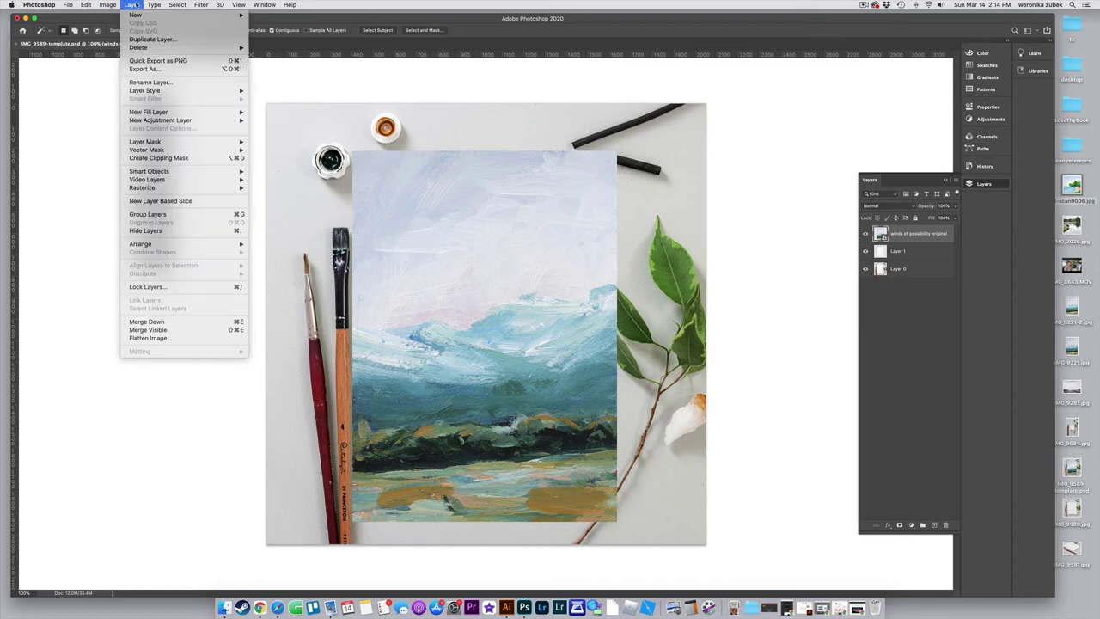
pyautogui.click(153, 160)
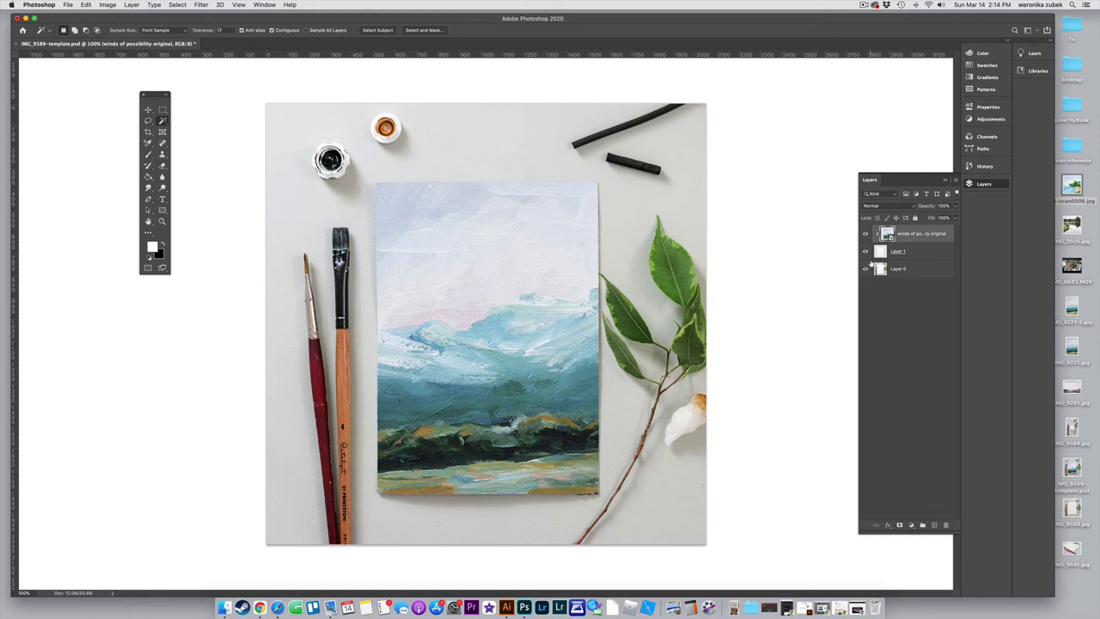
pyautogui.click(885, 207)
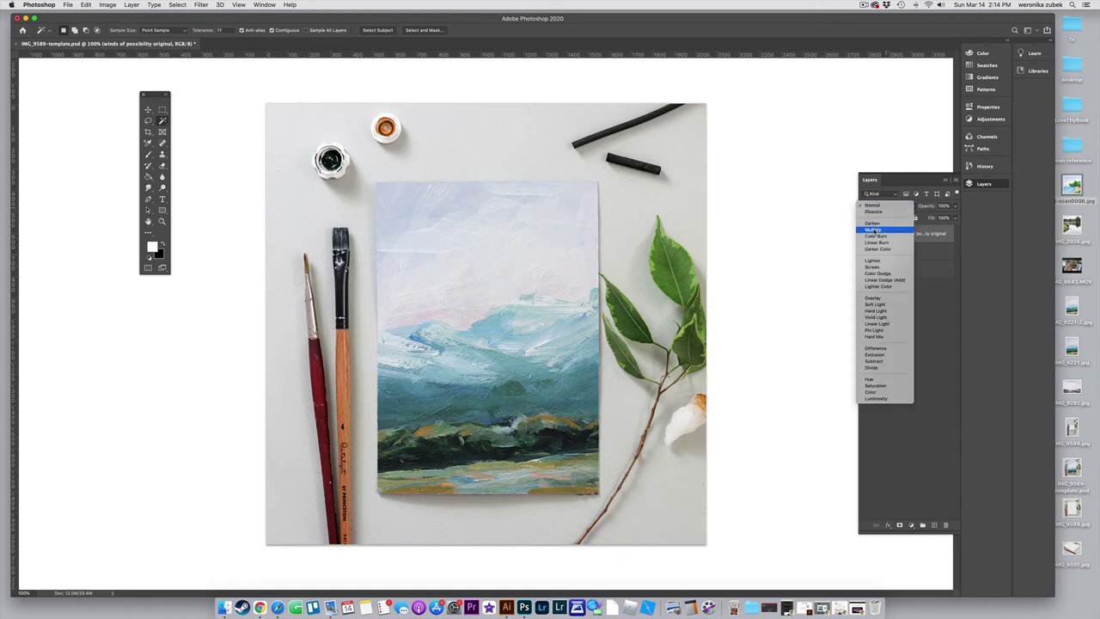
pyautogui.click(873, 230)
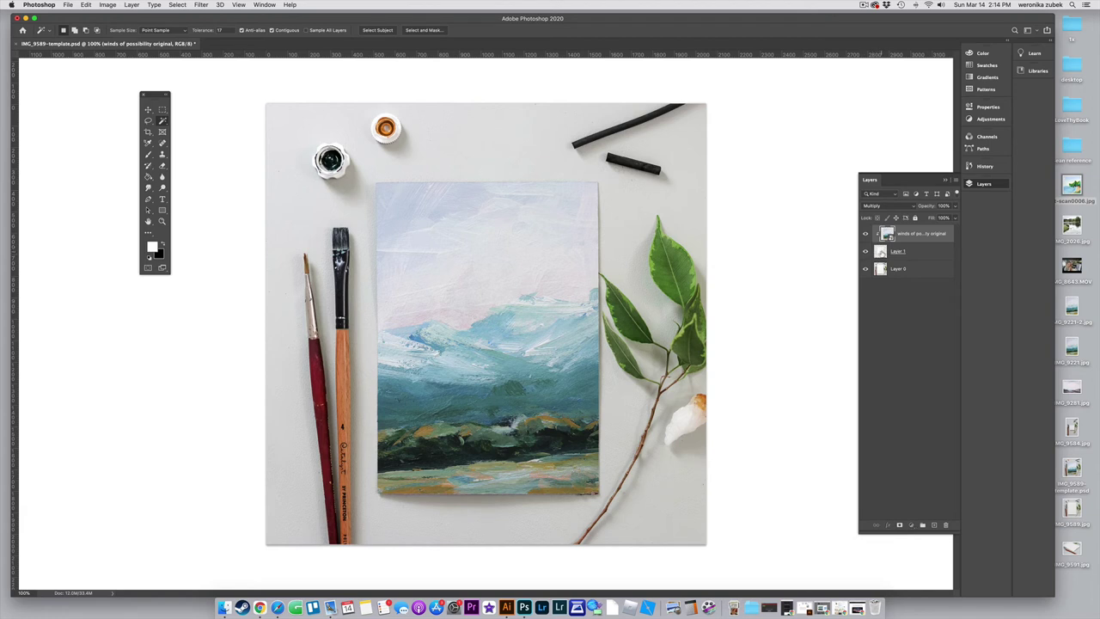
# Examine the clipped painting, the paper copy and the background photo separately by toggling their layers' visibility
pyautogui.click(902, 252)
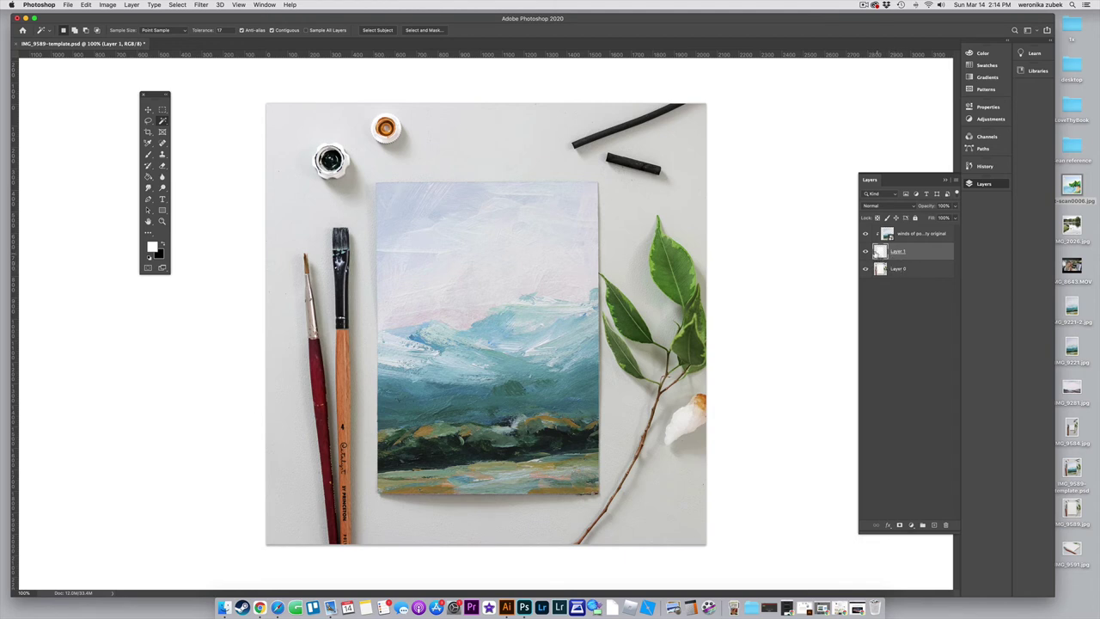
pyautogui.click(865, 234)
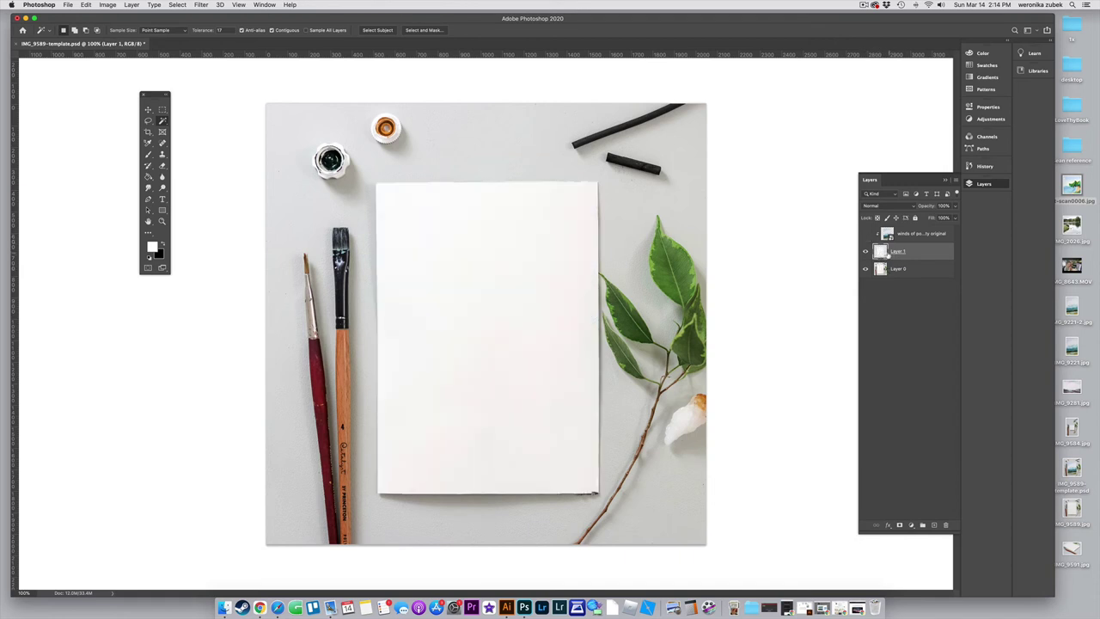
pyautogui.click(866, 251)
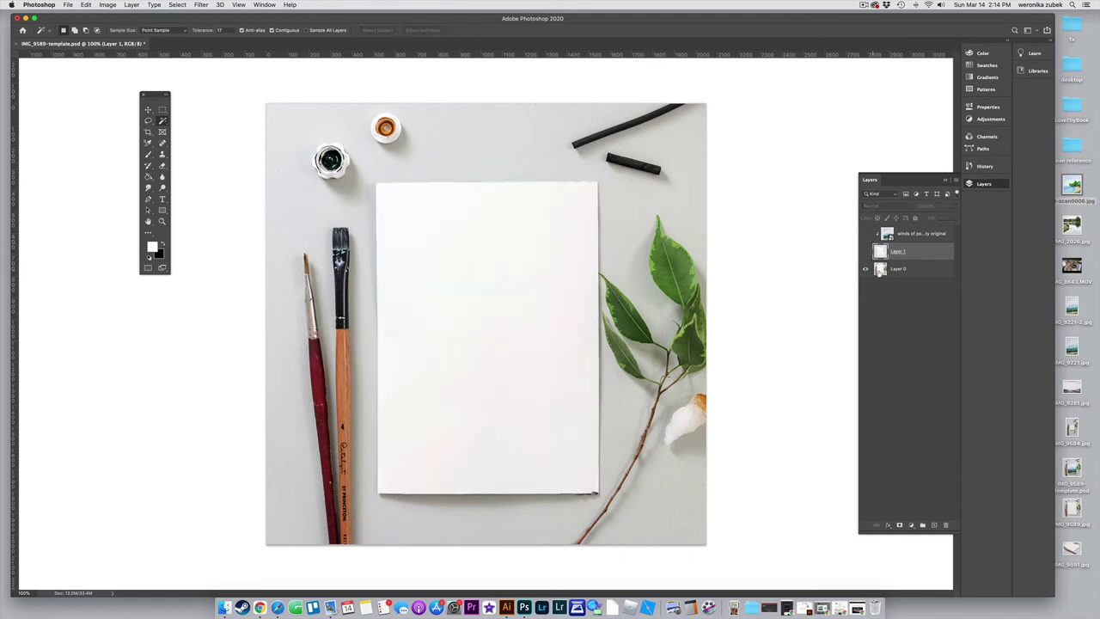
pyautogui.click(880, 268)
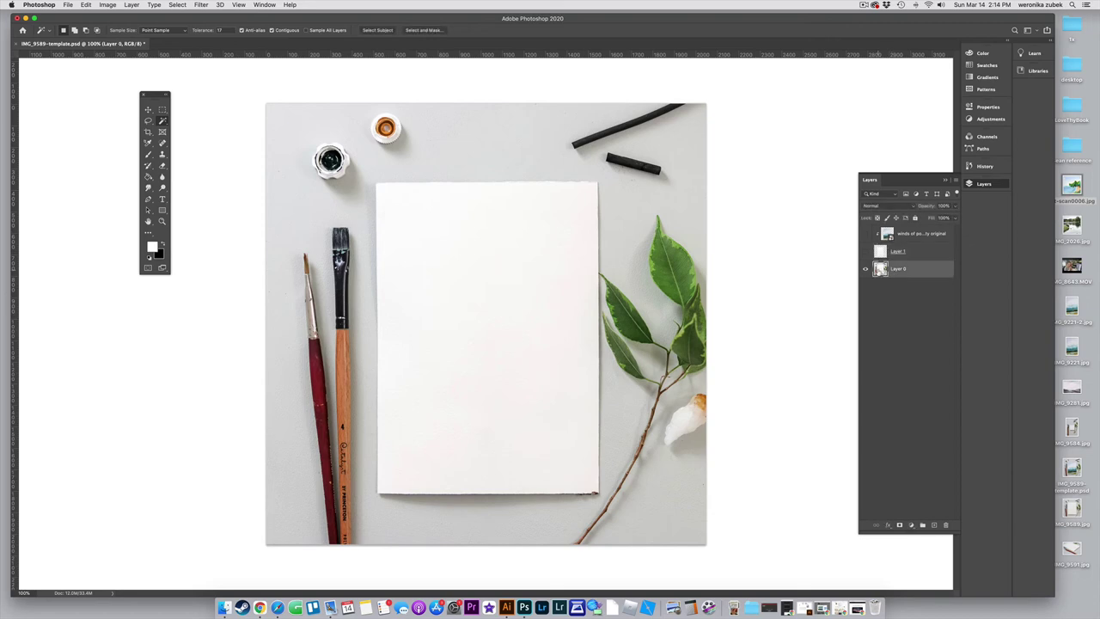
pyautogui.click(865, 269)
pyautogui.click(866, 269)
pyautogui.click(865, 252)
# Brighten the paper on Layer 1 with Curves, moving the white point to input 250, output 255, and show the painting again
pyautogui.click(881, 252)
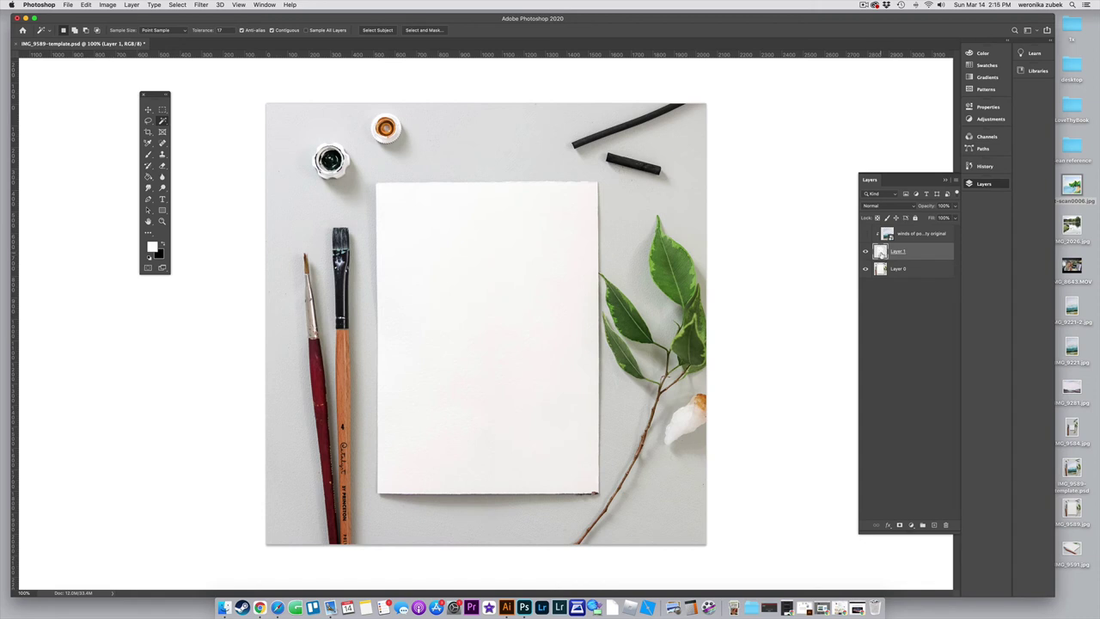
pyautogui.press('super+m')
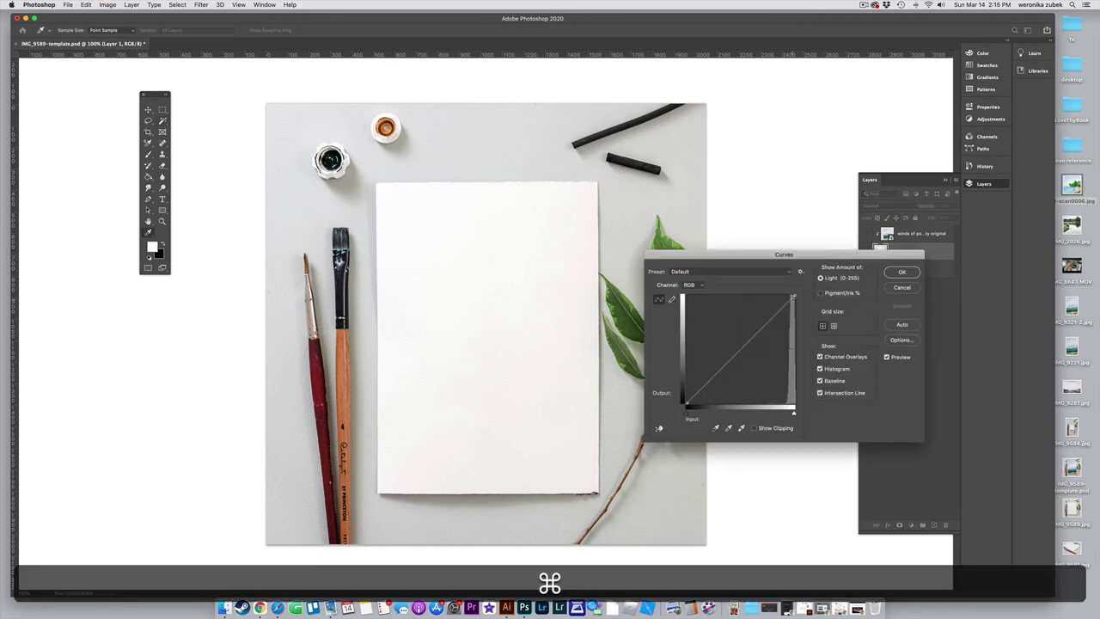
pyautogui.moveTo(794, 297); pyautogui.dragTo(792, 296)
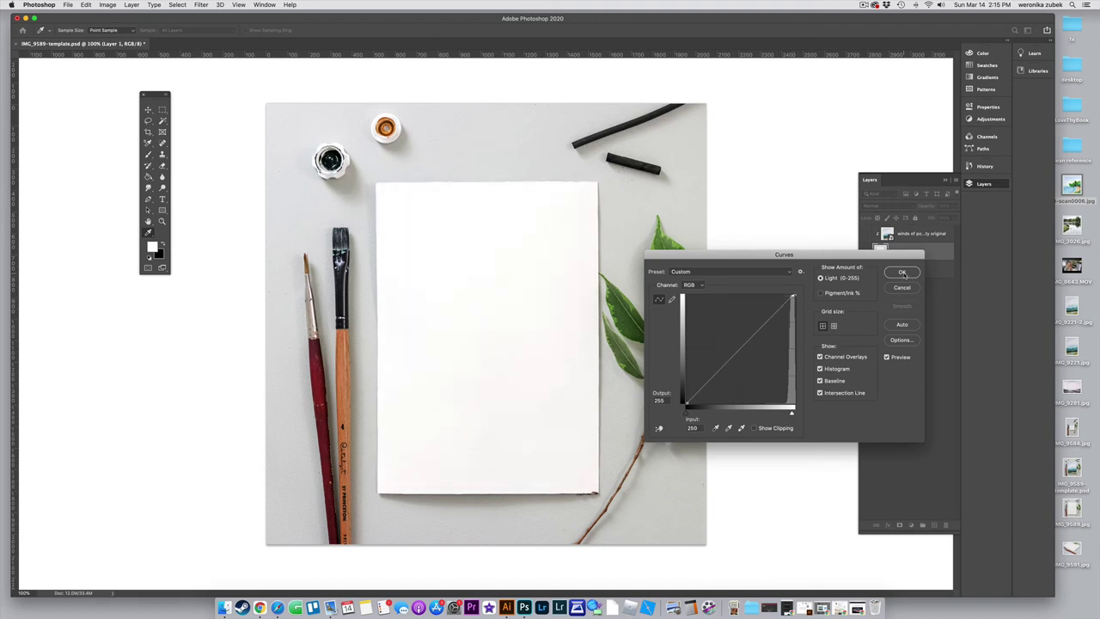
pyautogui.click(908, 274)
pyautogui.click(865, 235)
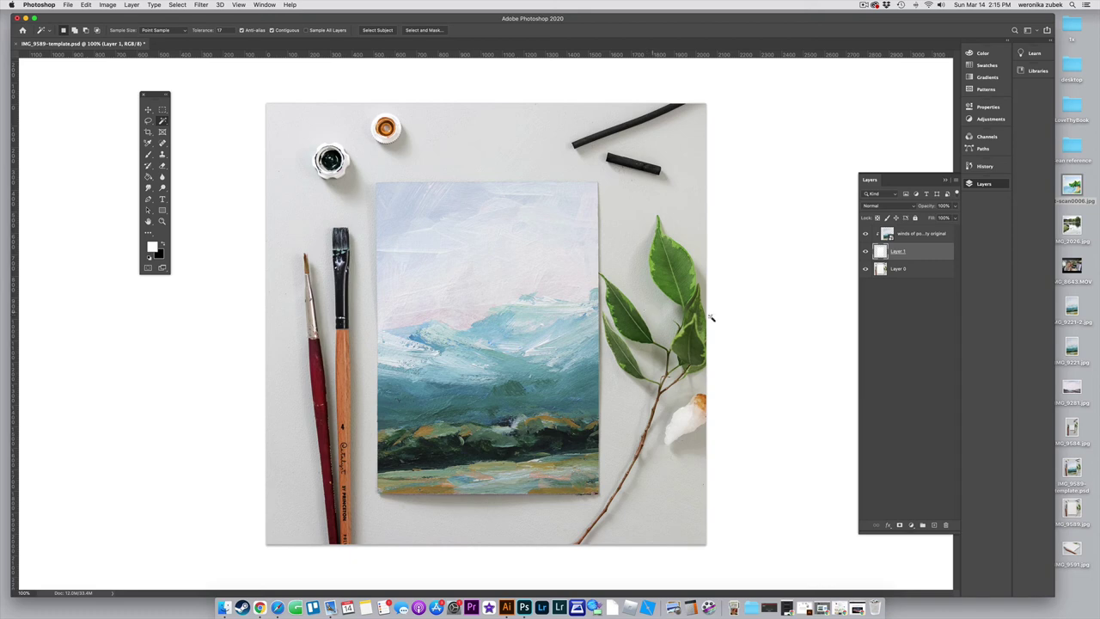
# Try deleting the winds of possibility original layer from the mockup, and restore it
pyautogui.click(917, 240)
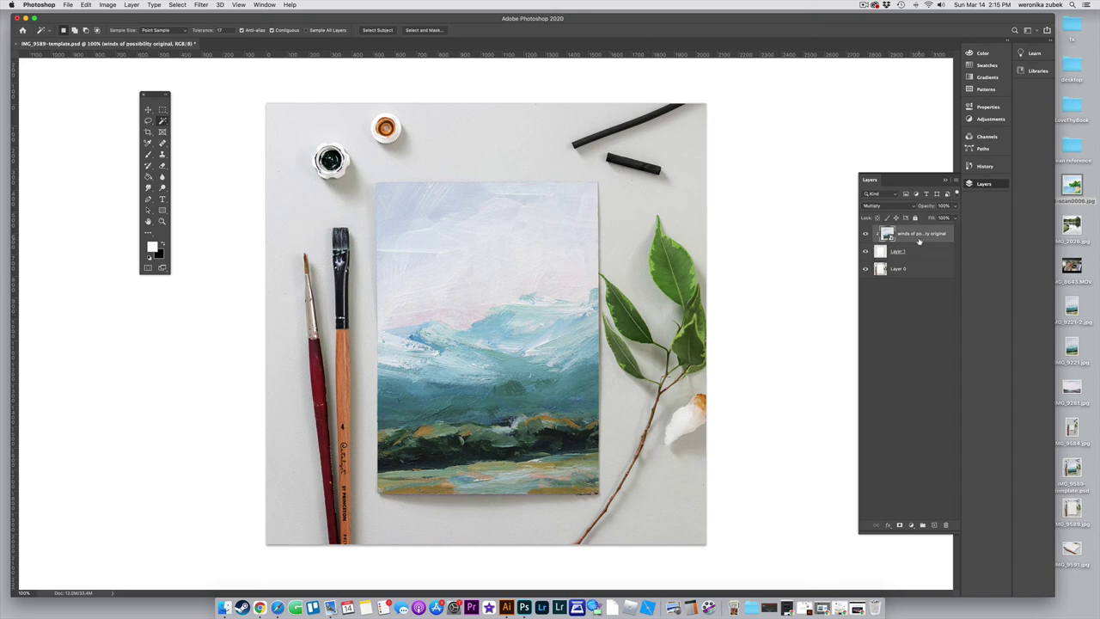
pyautogui.moveTo(918, 240)
pyautogui.mouseDown()
pyautogui.moveTo(902, 238)
pyautogui.moveTo(900, 252)
pyautogui.moveTo(899, 511)
pyautogui.moveTo(947, 523)
pyautogui.mouseUp()
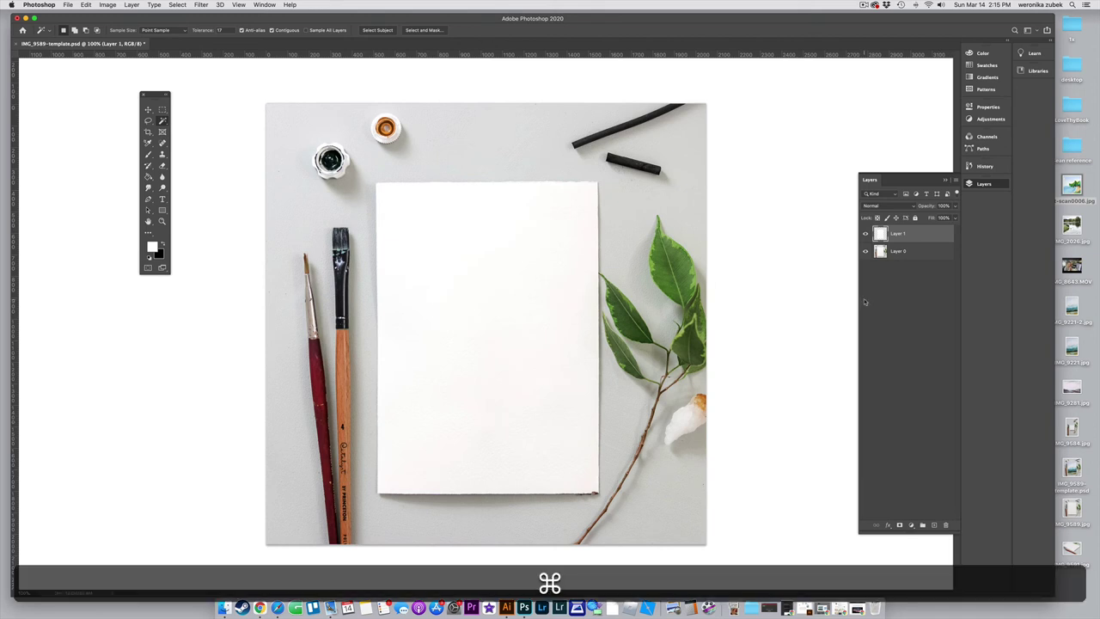
pyautogui.press('super+z')
# Place art-scan0006.jpg from the desktop into the mockup, scaled to about 56.5% so that it covers the paper
pyautogui.click(1071, 185)
pyautogui.moveTo(1071, 184); pyautogui.dragTo(532, 250)
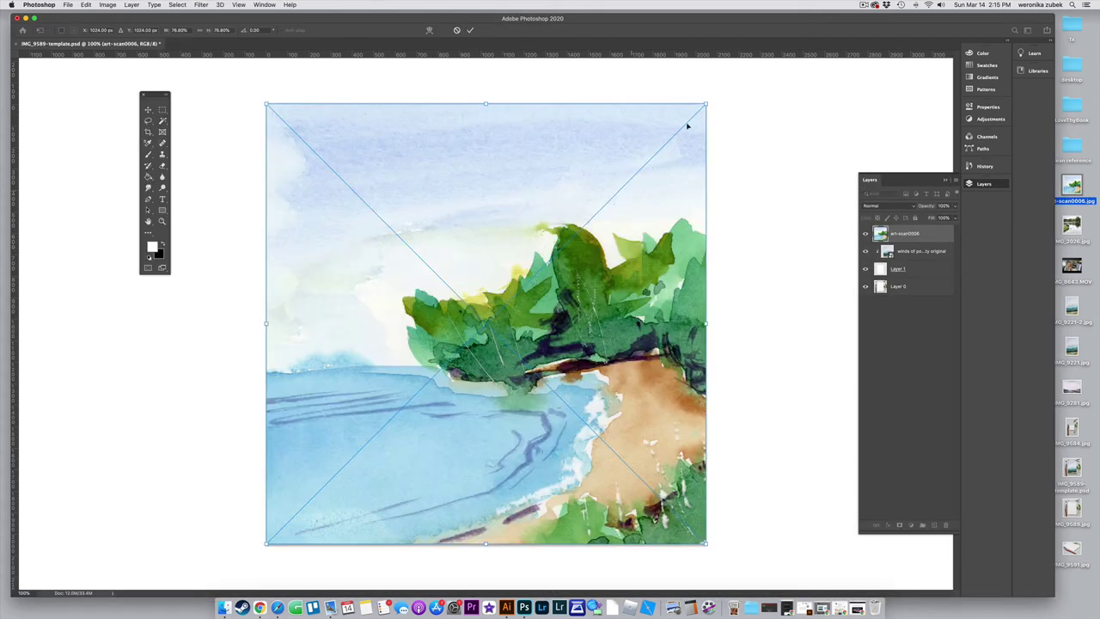
pyautogui.moveTo(704, 104); pyautogui.dragTo(574, 236)
pyautogui.moveTo(533, 267); pyautogui.dragTo(593, 210)
pyautogui.moveTo(634, 487); pyautogui.dragTo(650, 505)
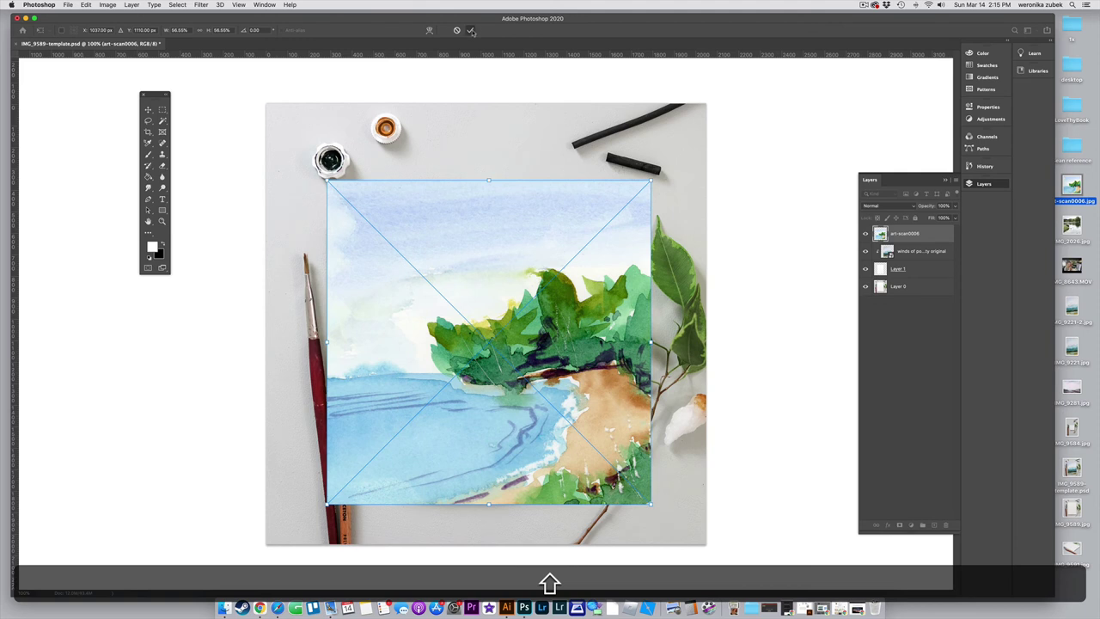
pyautogui.click(470, 30)
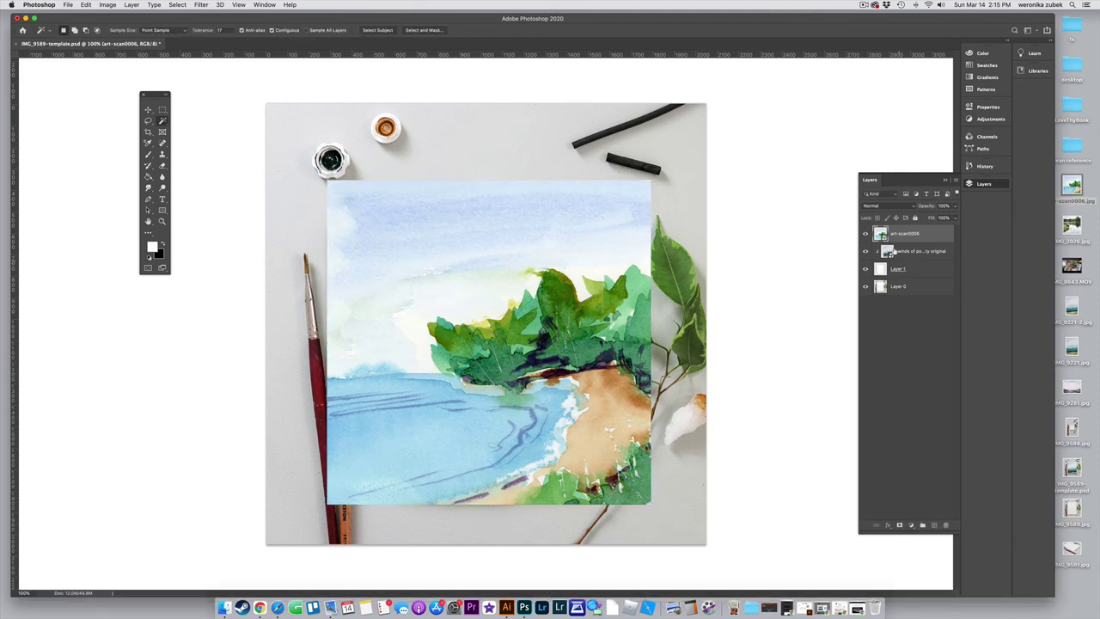
# Try clipping art-scan0006 to Layer 1 beneath the hidden winds of possibility layer, and undo both changes
pyautogui.moveTo(894, 233); pyautogui.dragTo(896, 261)
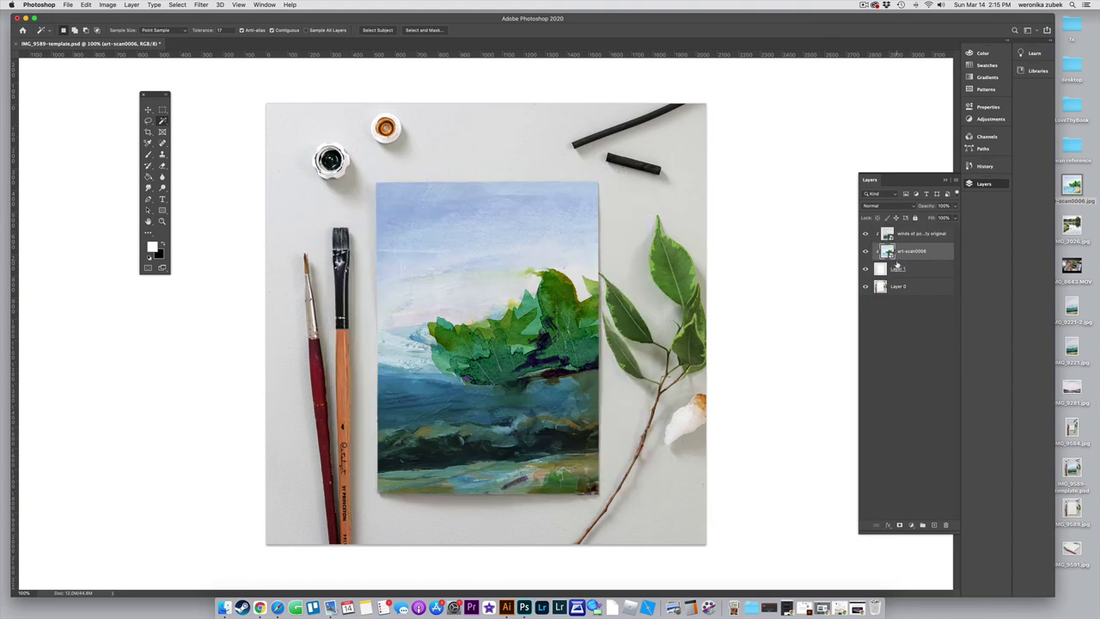
pyautogui.click(866, 235)
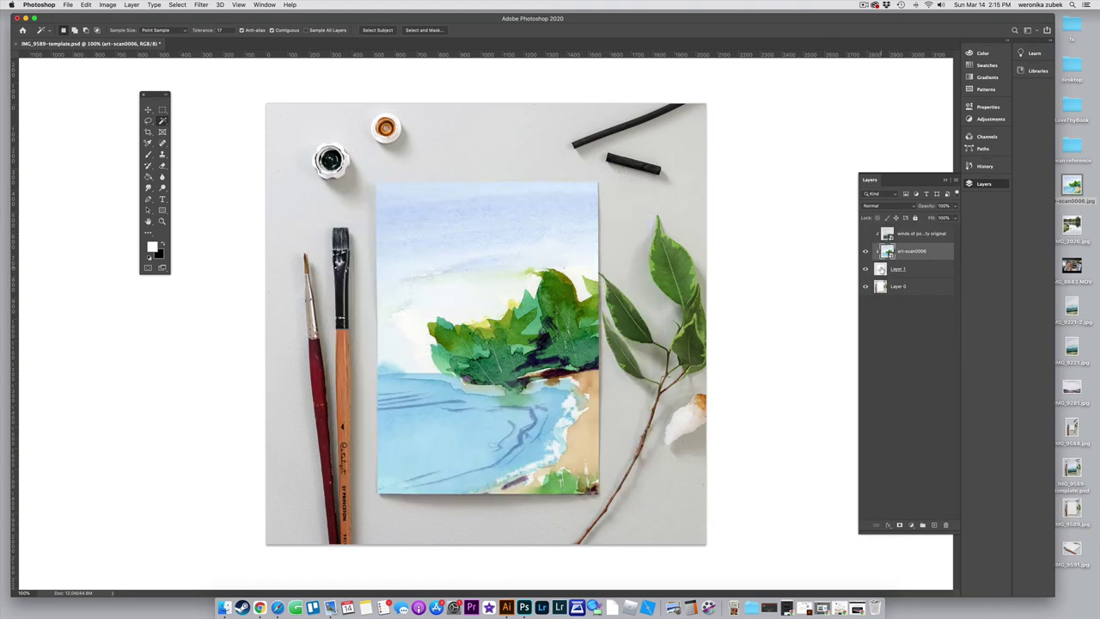
pyautogui.press('super+z')
pyautogui.press('super+z')
# Move art-scan0006 directly above Layer 1 so it joins the clipping mask, and hide the winds of possibility layer
pyautogui.click(910, 252)
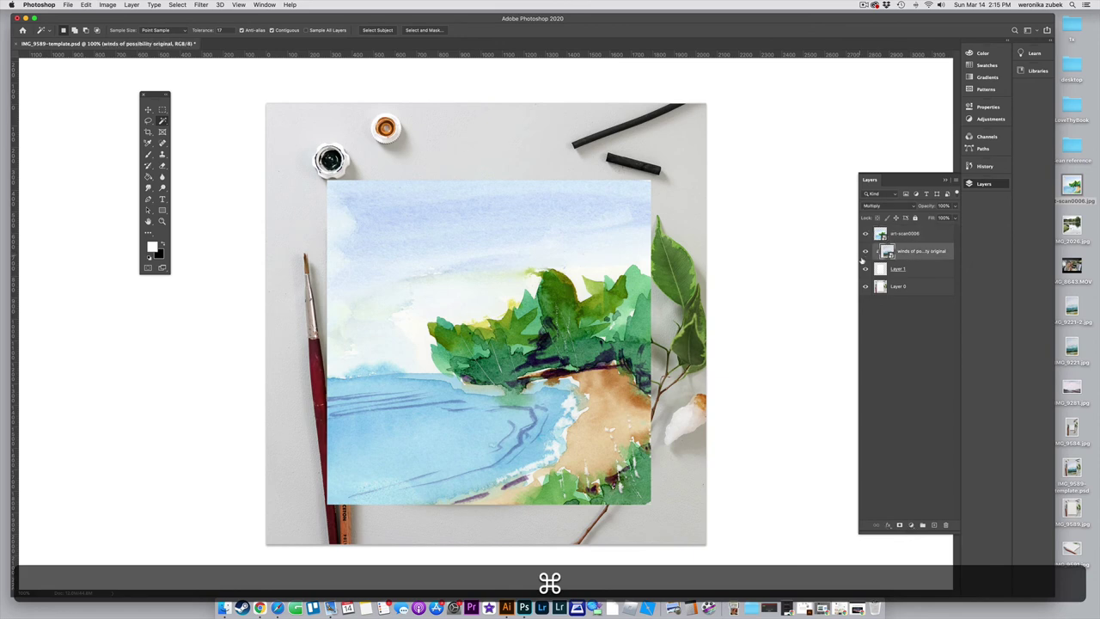
pyautogui.moveTo(910, 253)
pyautogui.mouseDown()
pyautogui.moveTo(885, 261)
pyautogui.moveTo(896, 265)
pyautogui.mouseUp()
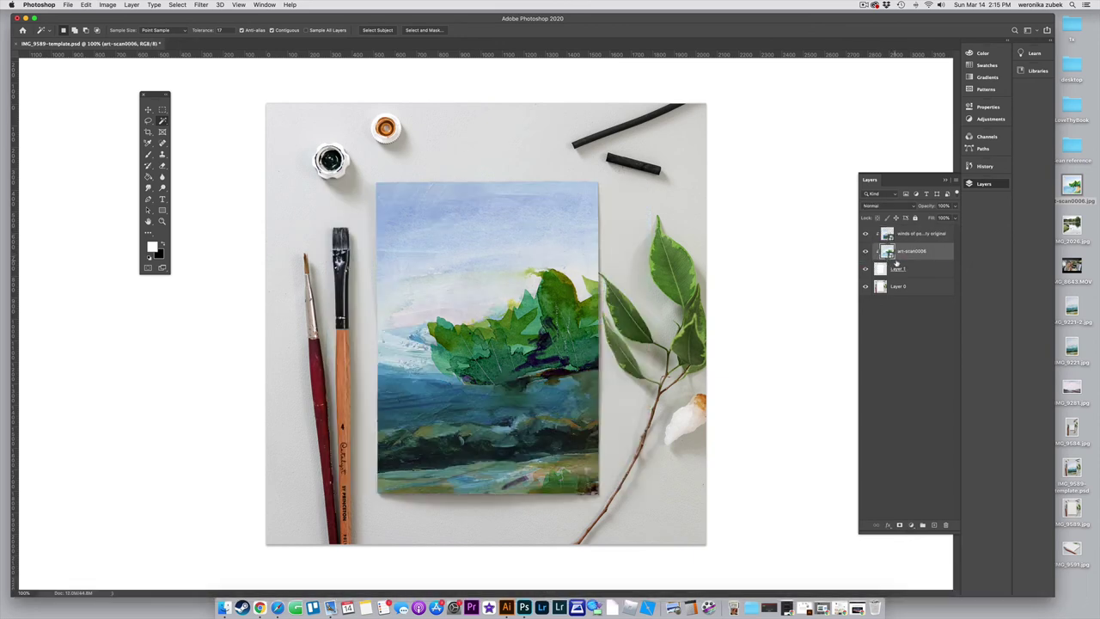
pyautogui.click(866, 234)
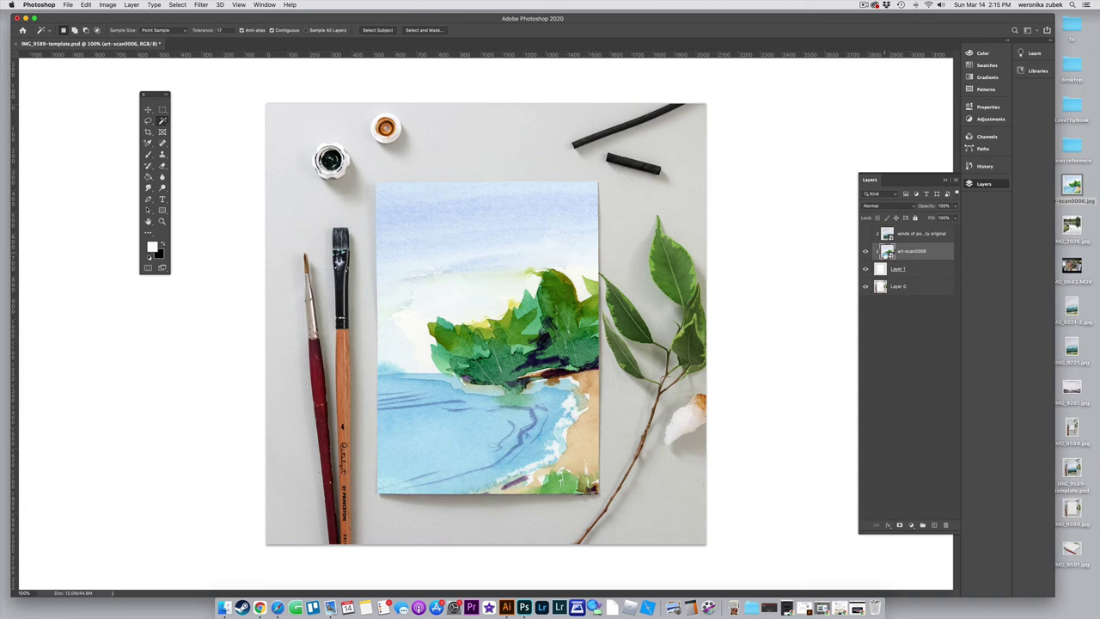
# Set art-scan0006's blend mode to Multiply and delete the winds of possibility original layer
pyautogui.click(882, 206)
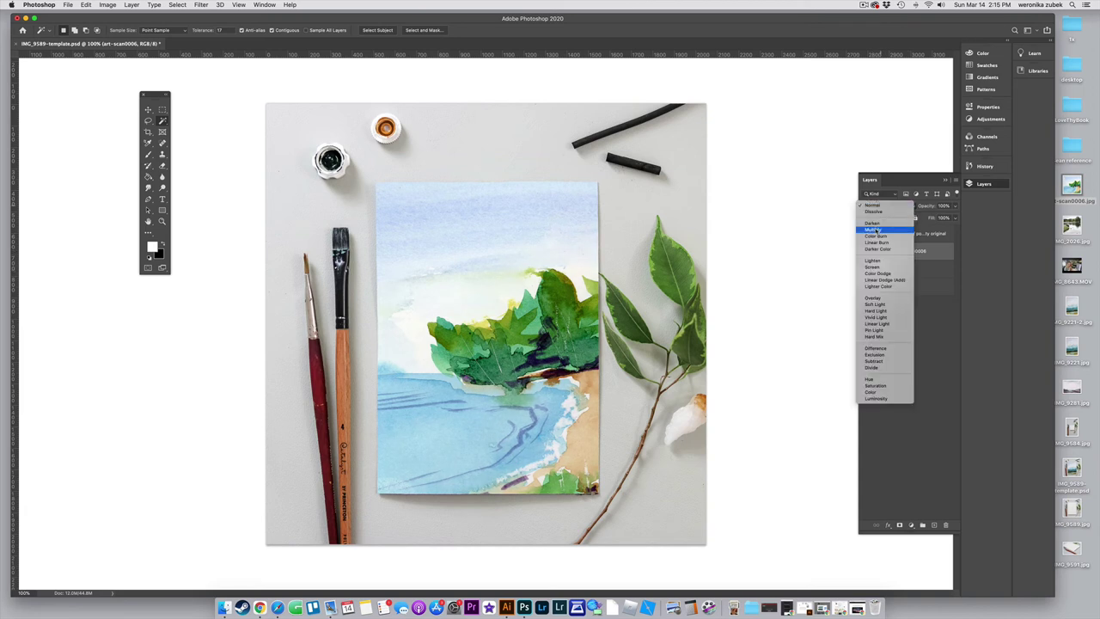
pyautogui.click(874, 230)
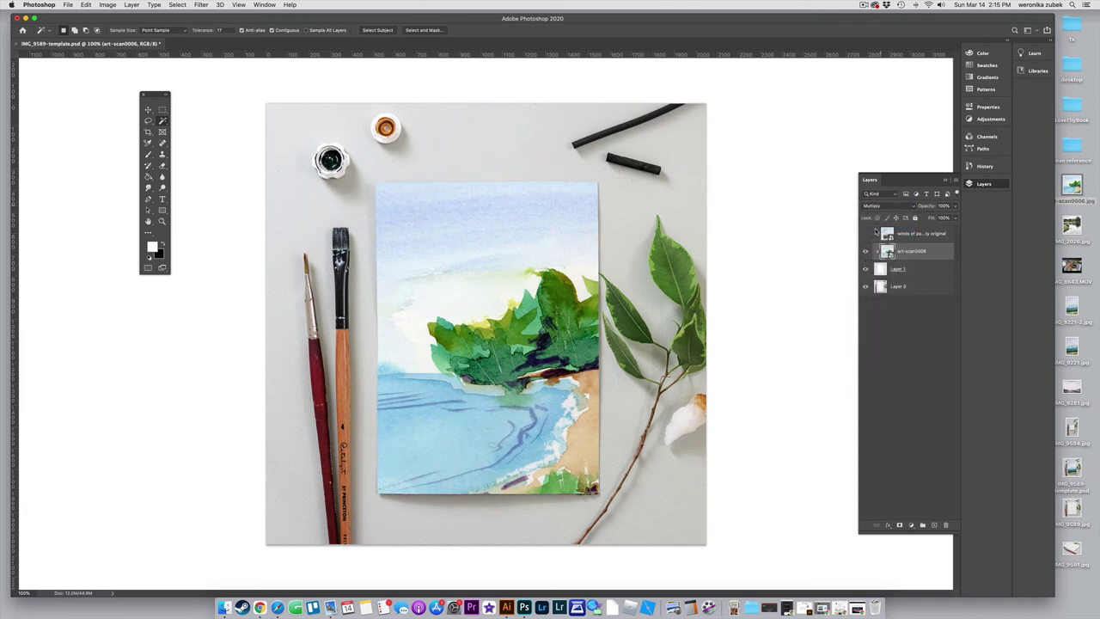
pyautogui.click(865, 269)
pyautogui.moveTo(913, 233); pyautogui.dragTo(945, 525)
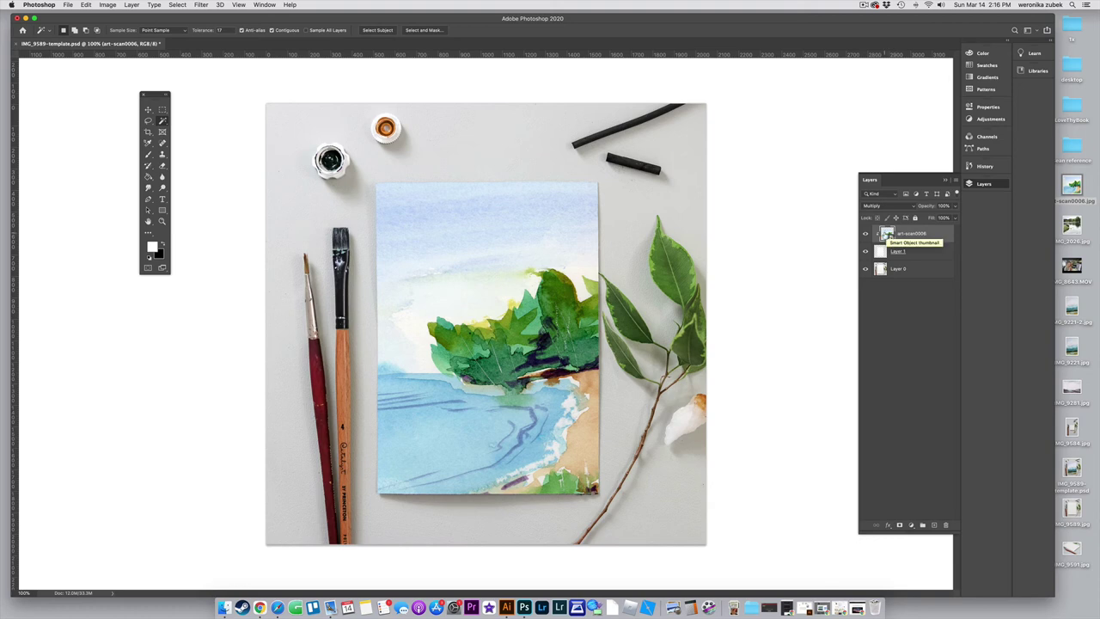
# Open the contents of the art-scan0006 smart object and shift its hue with Hue/Saturation so the water and sky turn purple
pyautogui.doubleClick(886, 233)
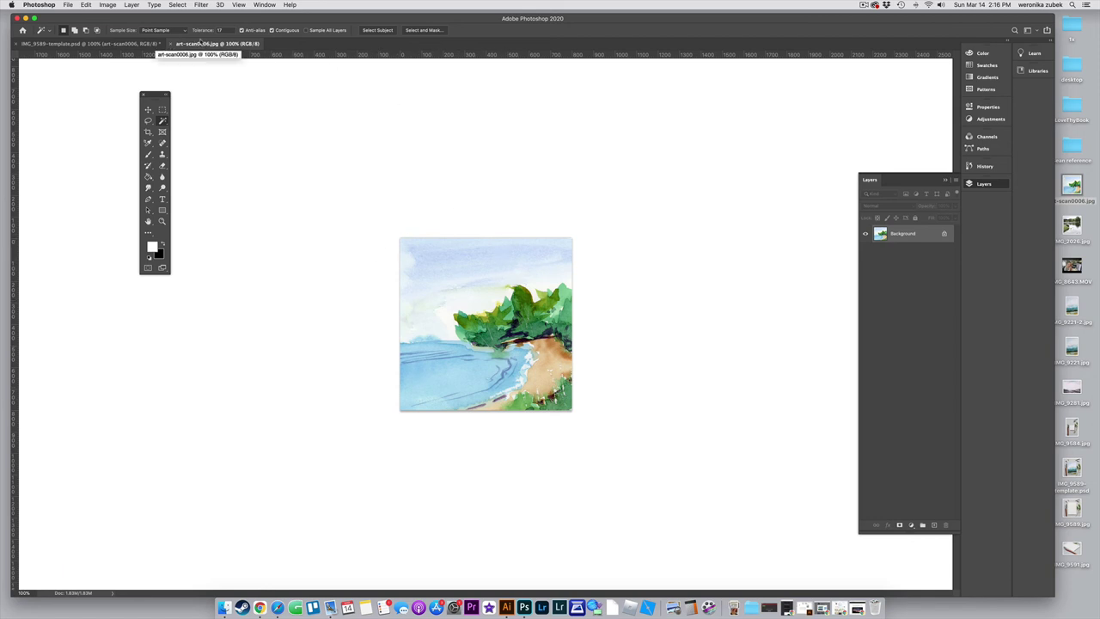
pyautogui.click(103, 5)
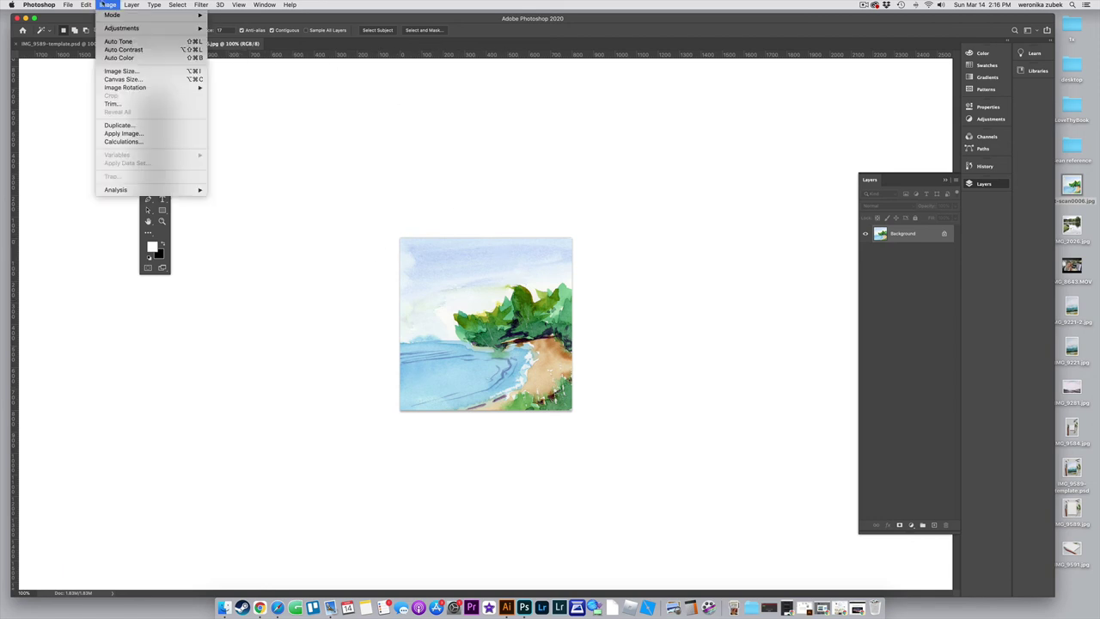
pyautogui.moveTo(129, 28)
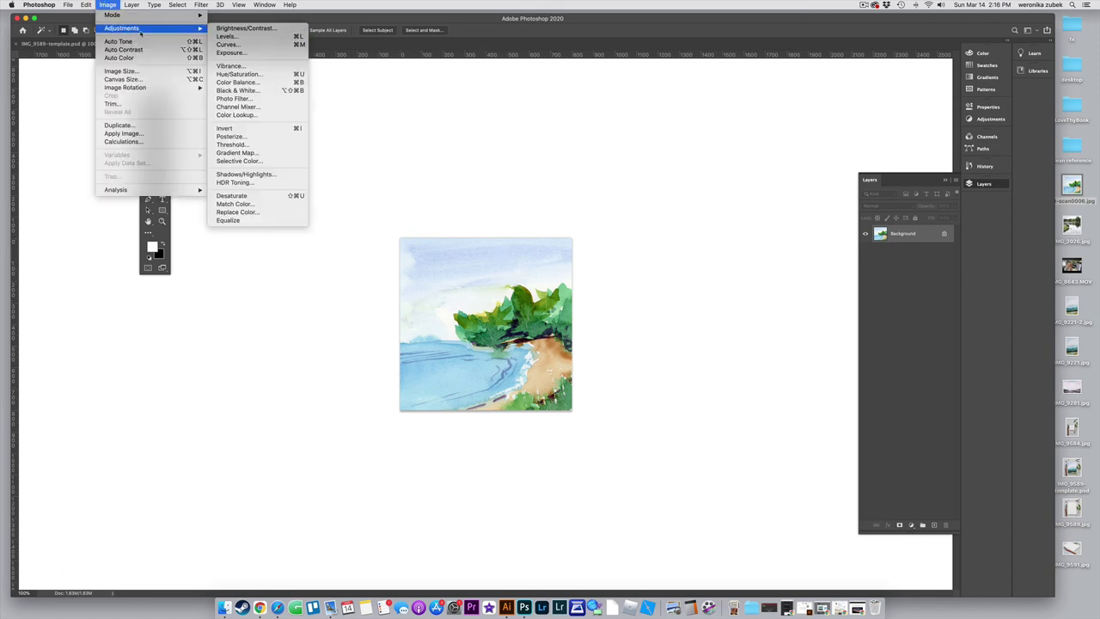
pyautogui.click(239, 74)
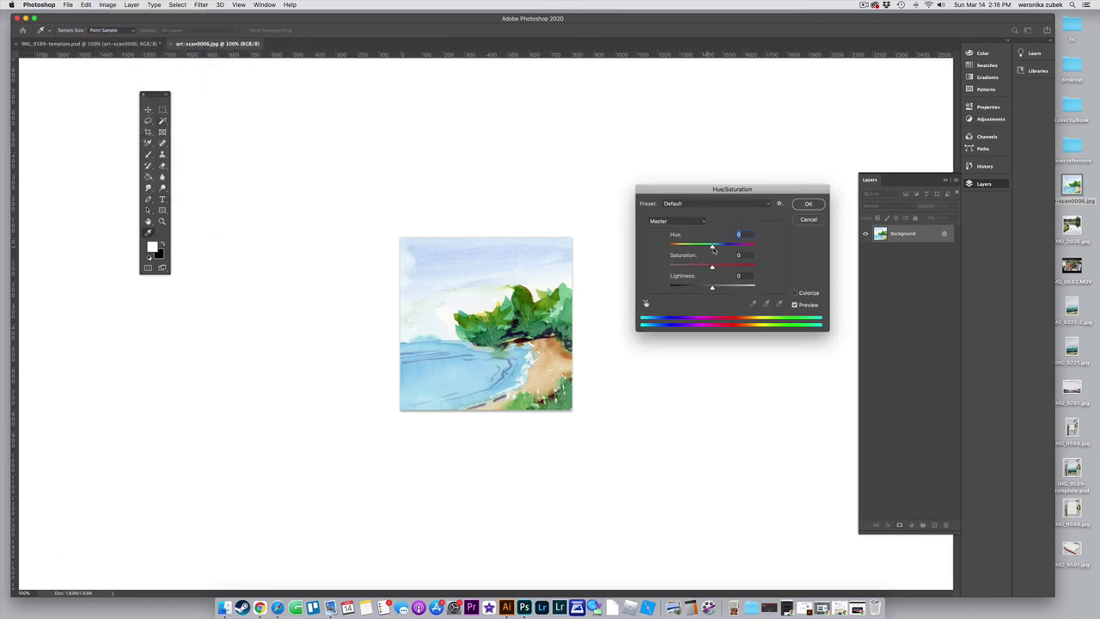
pyautogui.moveTo(712, 249); pyautogui.dragTo(735, 247)
pyautogui.click(813, 208)
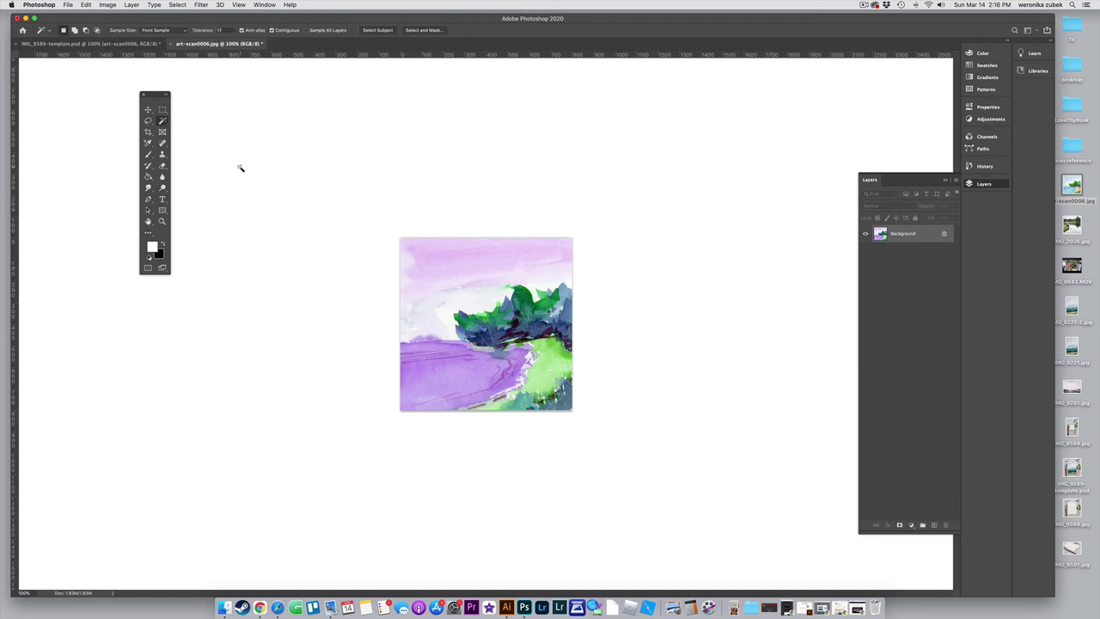
# Save and close the recolored artwork as a progressive JPEG of quality 12, and compare the mockup with and without it
pyautogui.click(69, 6)
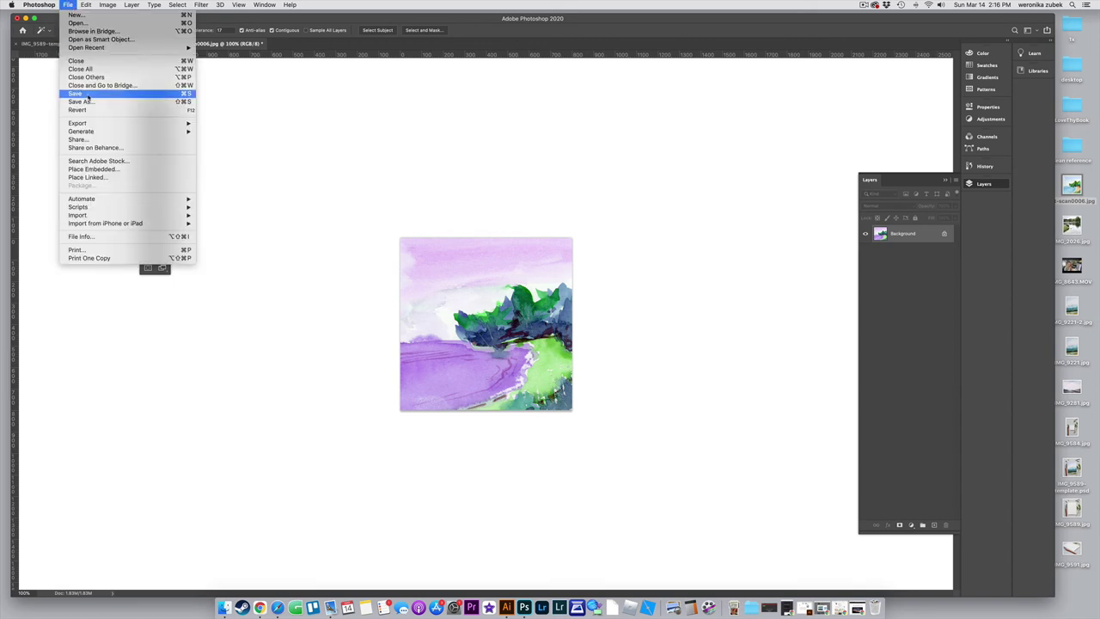
pyautogui.click(88, 95)
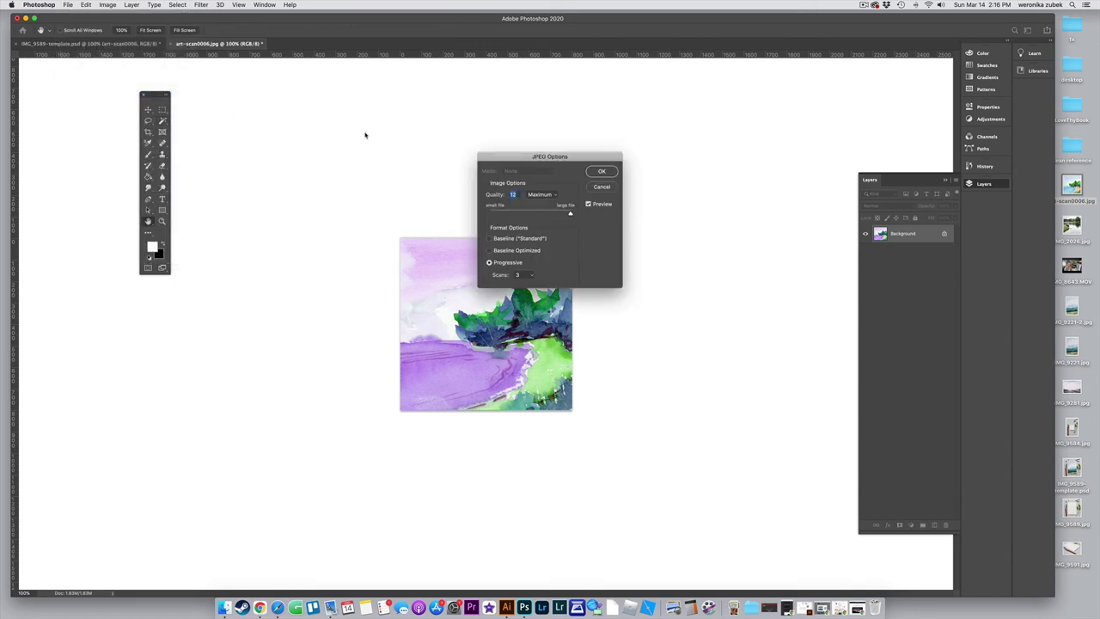
pyautogui.click(602, 171)
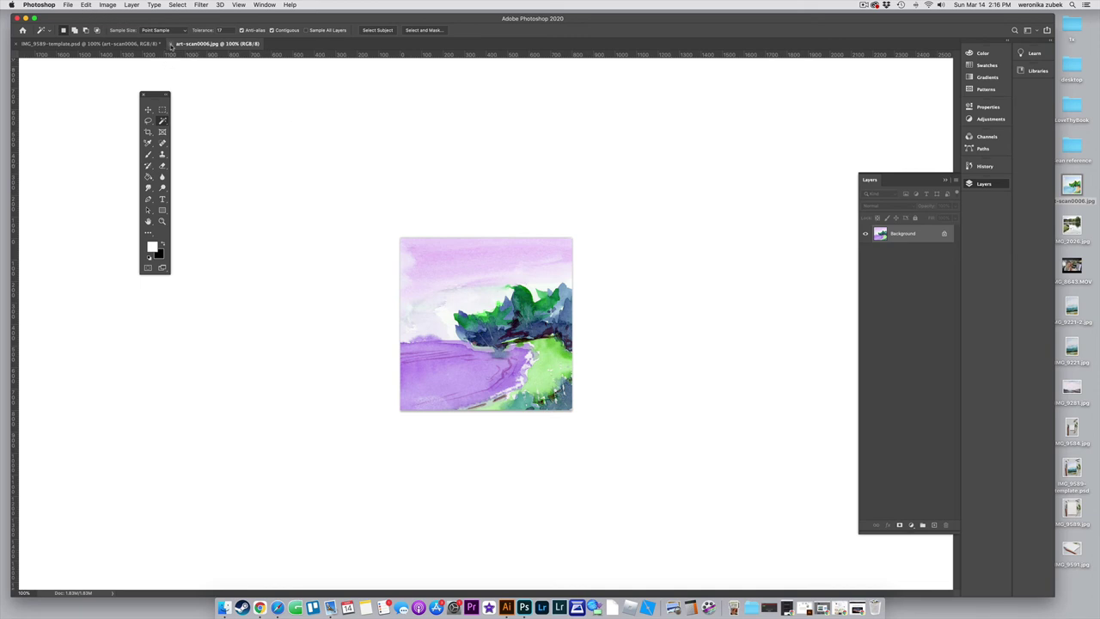
pyautogui.click(171, 44)
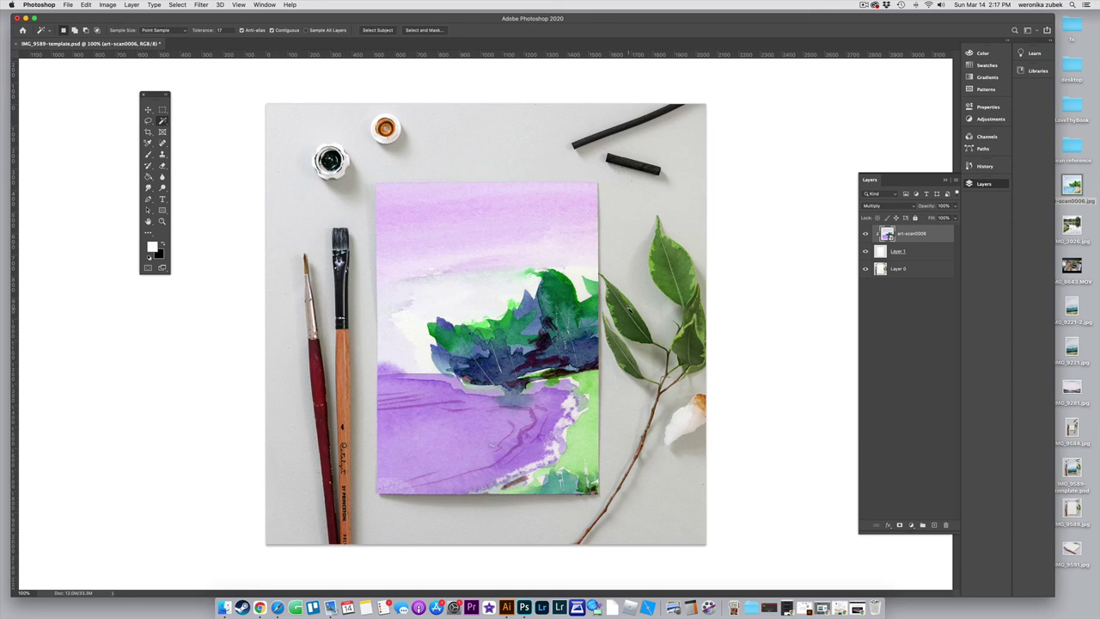
pyautogui.click(865, 234)
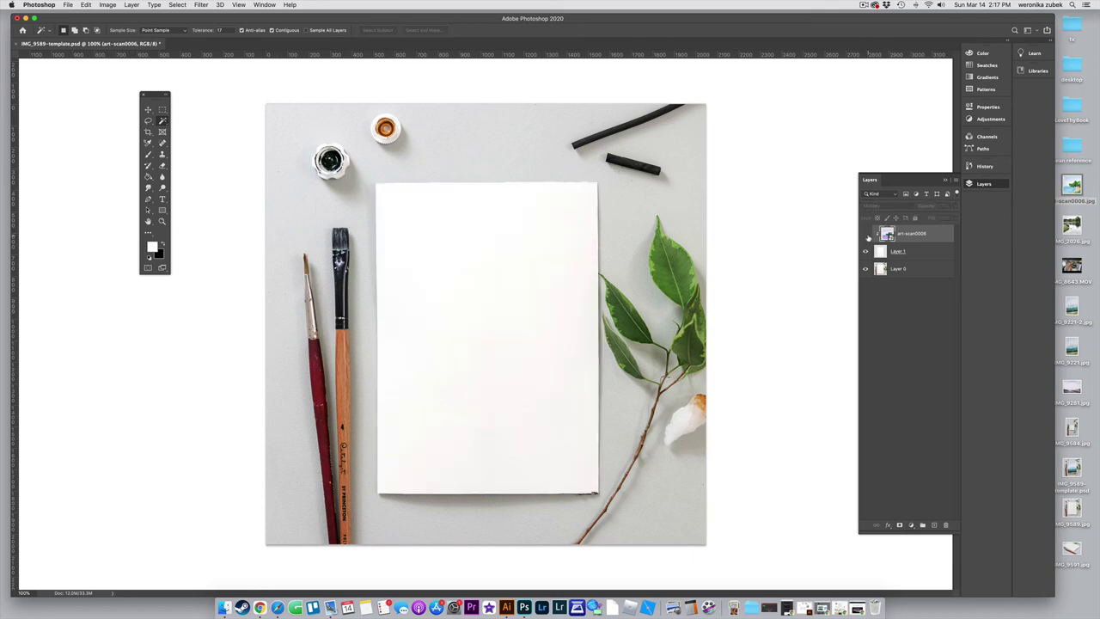
pyautogui.click(866, 235)
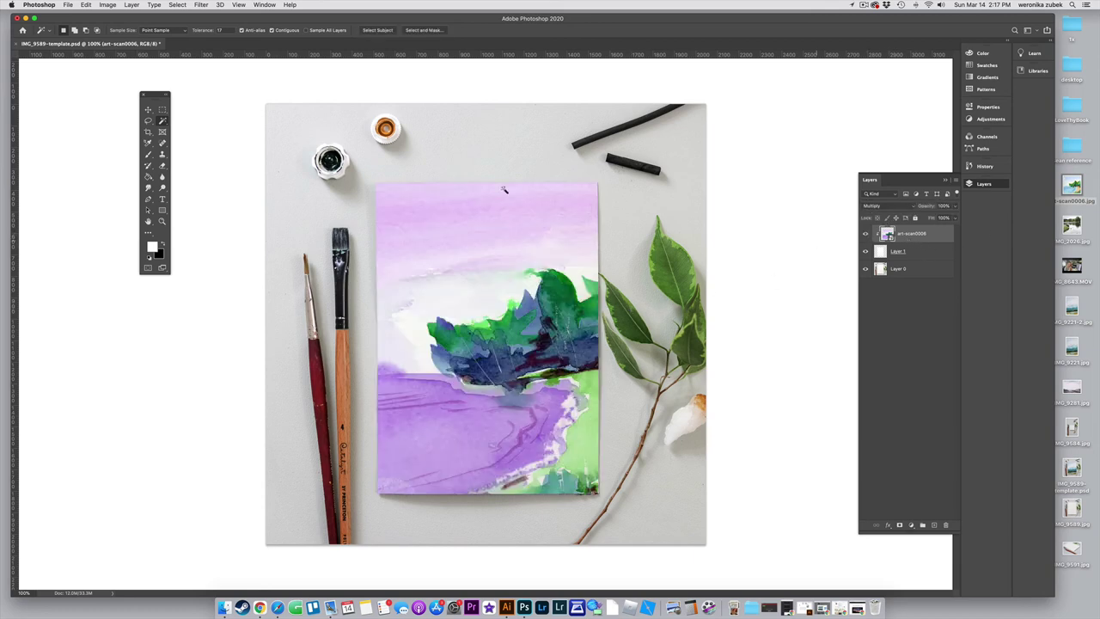
# Review the Save As file formats and the Layers option for IMG_9589-template.psd without saving
pyautogui.click(69, 5)
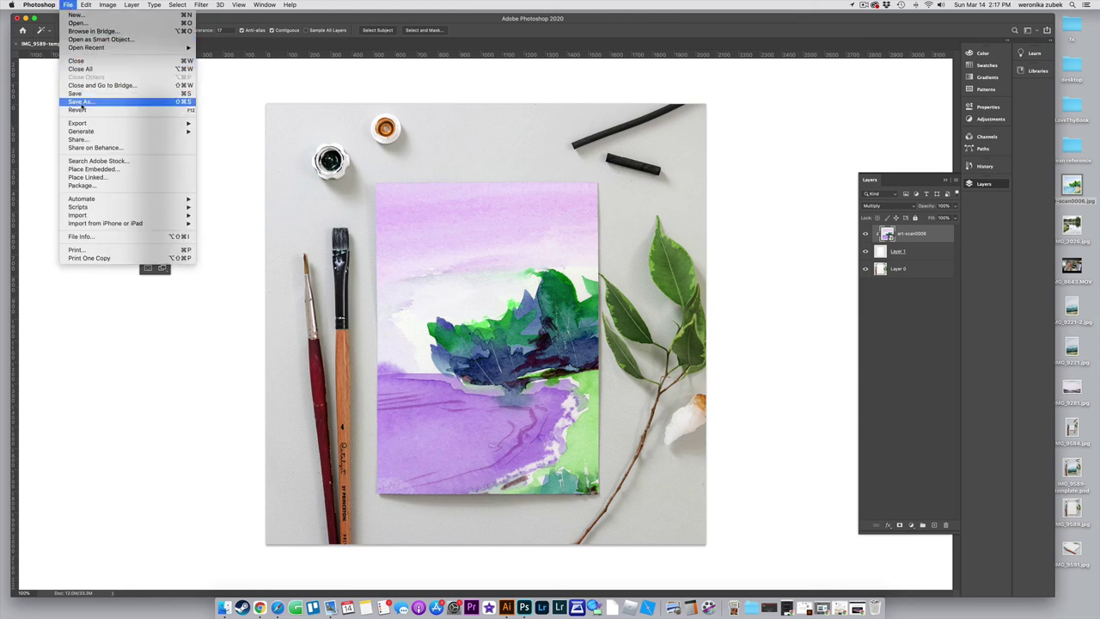
pyautogui.click(85, 104)
pyautogui.click(565, 440)
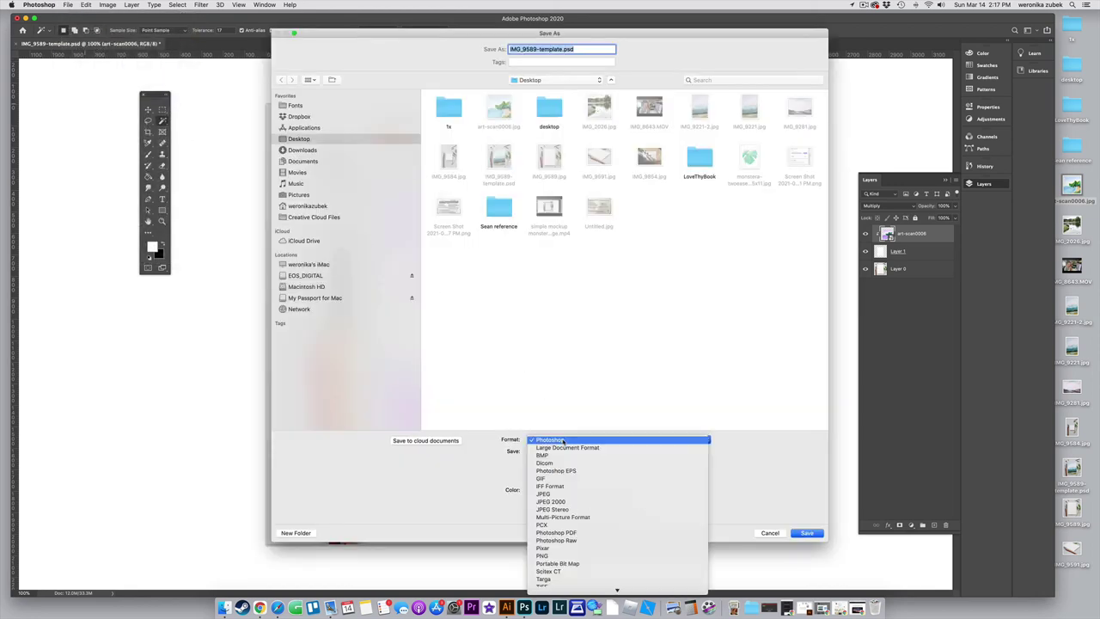
pyautogui.click(730, 528)
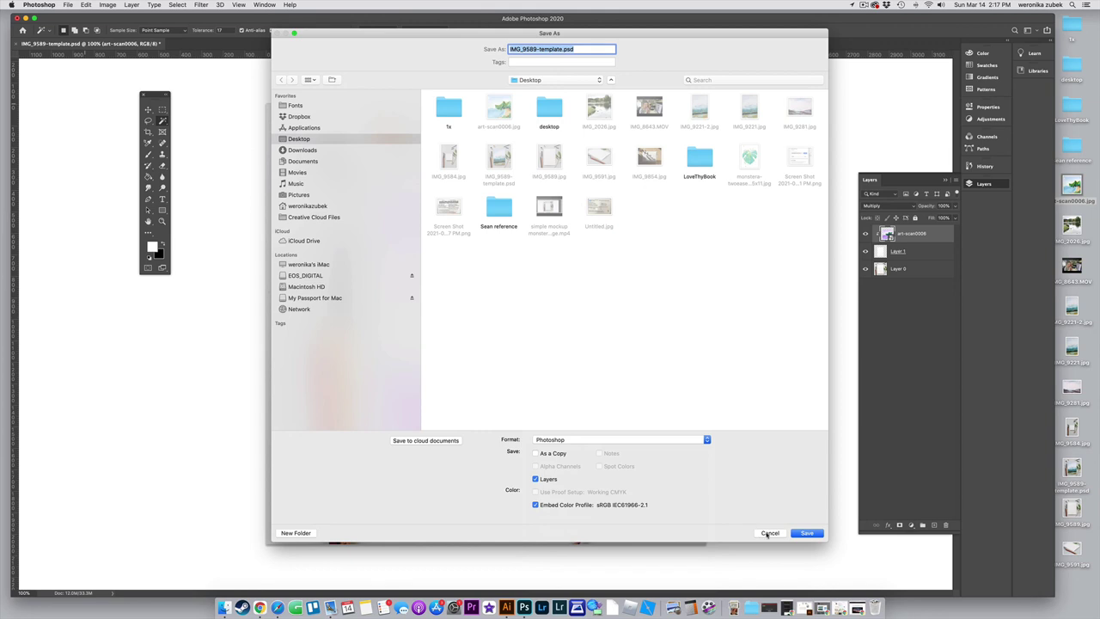
pyautogui.click(536, 478)
pyautogui.click(535, 478)
pyautogui.click(770, 533)
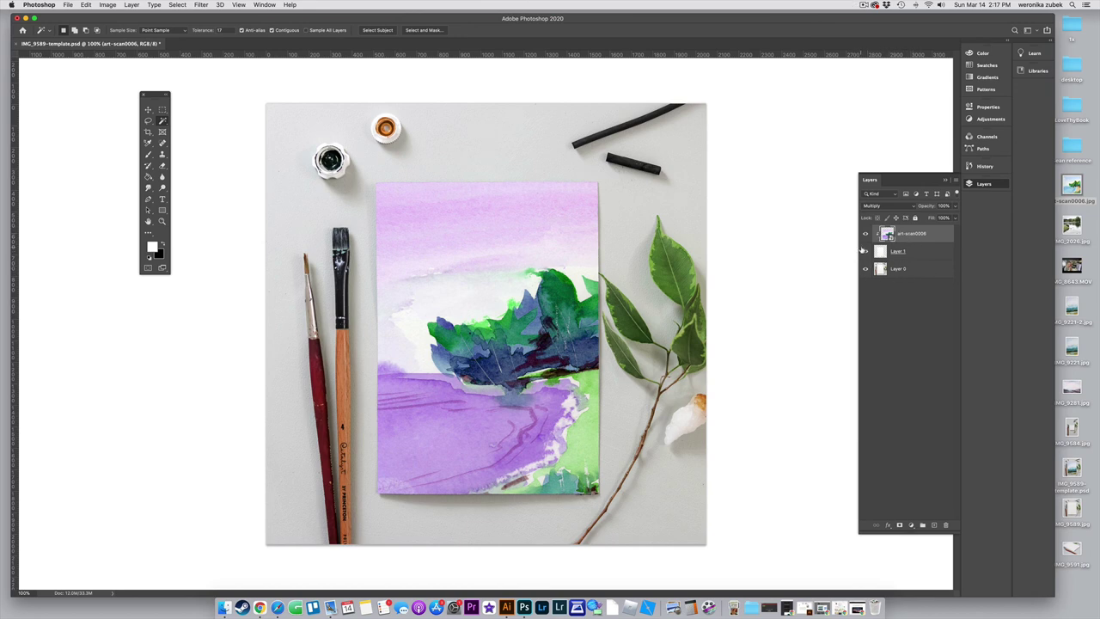
# Select Layer 1 and ready the Brush tool with black as the foreground color
pyautogui.click(898, 250)
pyautogui.press('b')
pyautogui.press('x')
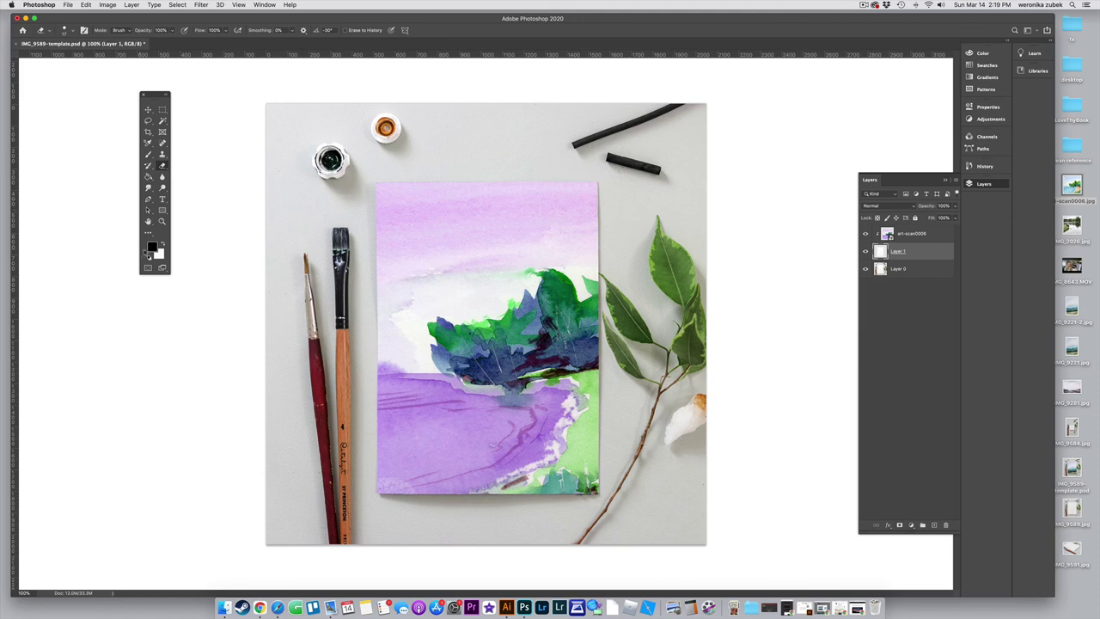
pyautogui.press('b')
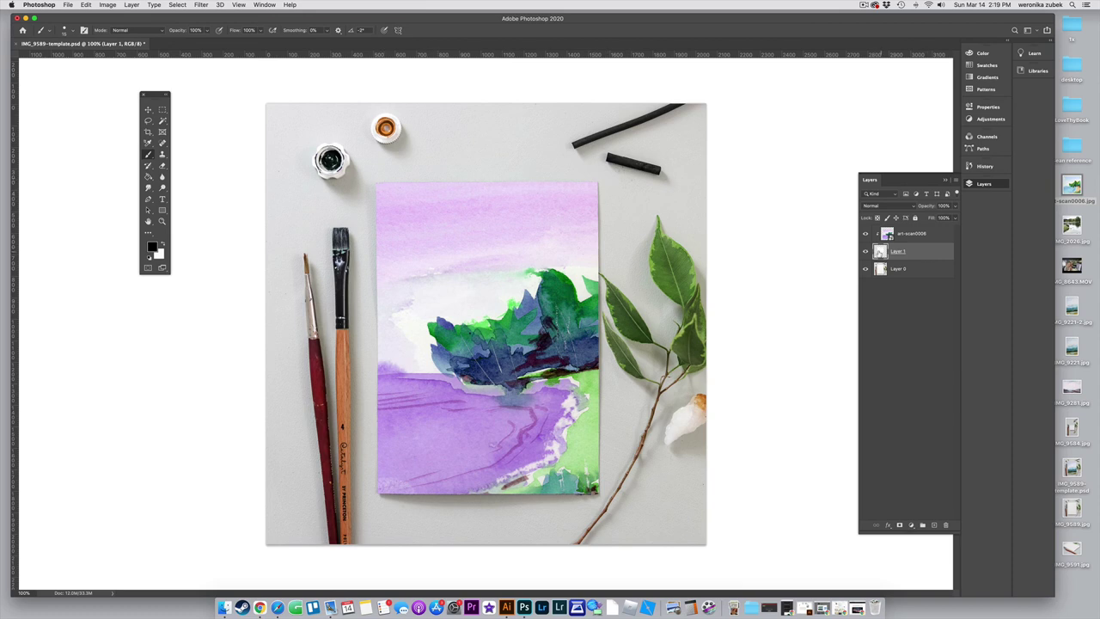
# Examine the paper's lower-right corner at 500% with the art-scan0006 layer hidden and shown
pyautogui.click(866, 234)
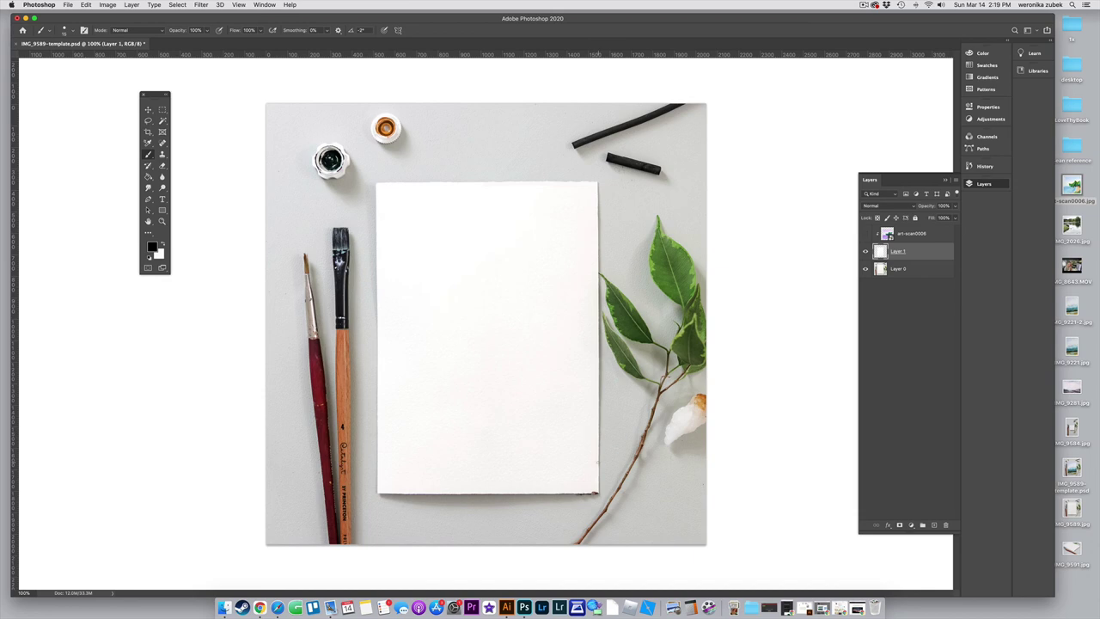
pyautogui.press('super+equal')
pyautogui.press('super+equal')
pyautogui.scroll(-5, 712, 491)
pyautogui.hscroll(5, 713, 491)
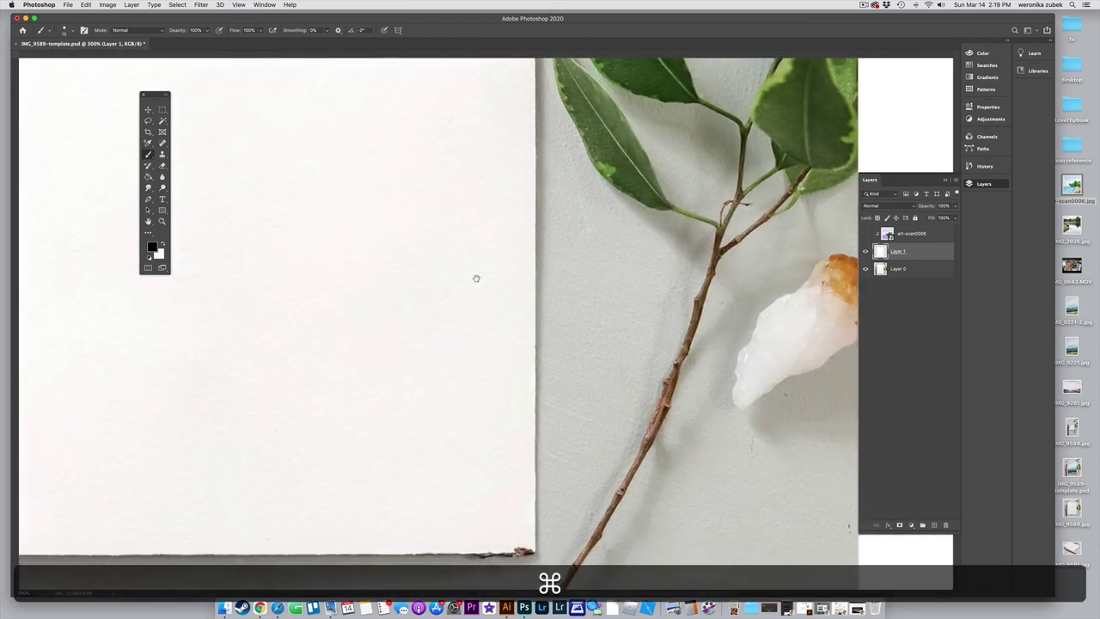
pyautogui.press('super+equal')
pyautogui.press('super+equal')
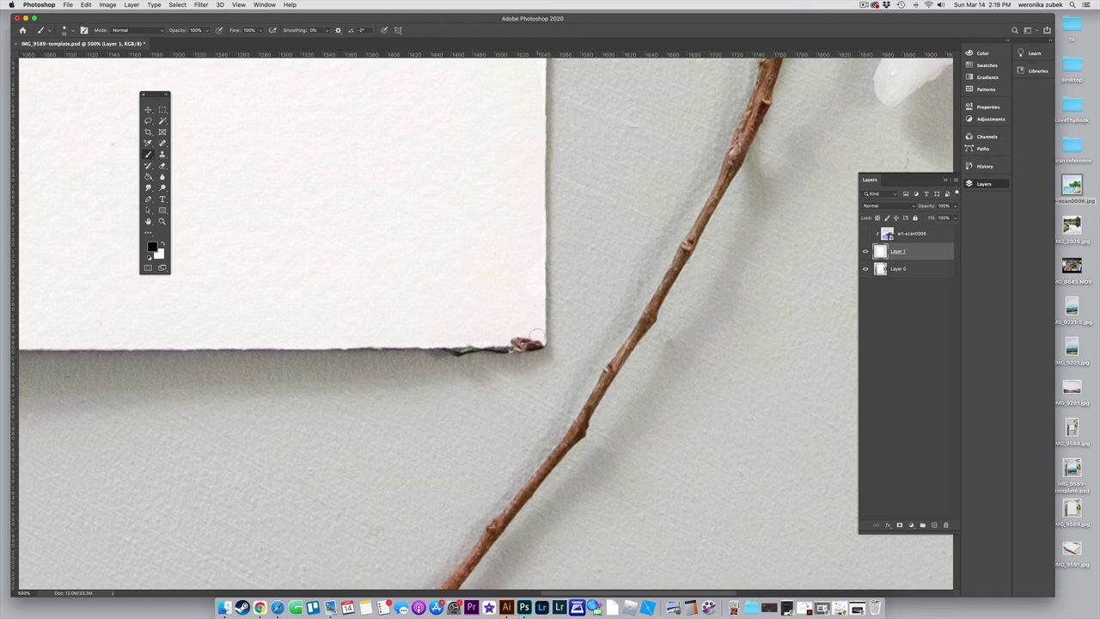
pyautogui.click(866, 234)
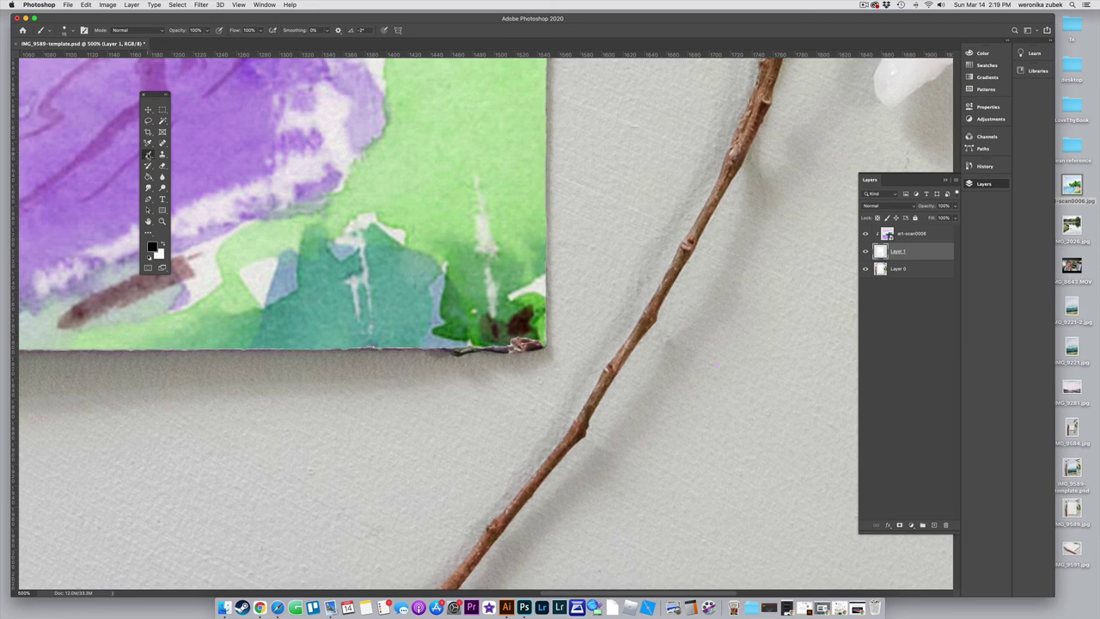
pyautogui.click(865, 233)
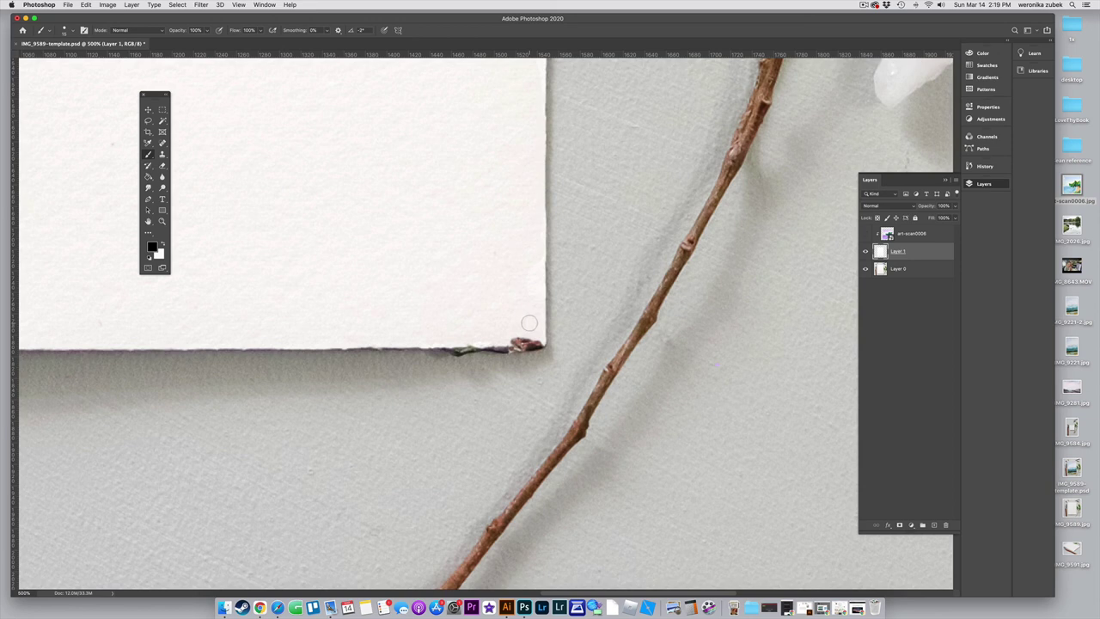
# Sample the off-white paper color, paint over the dark remnants at the paper's lower-right corner on Layer 1, and show the art-scan0006 layer
pyautogui.press('alt')
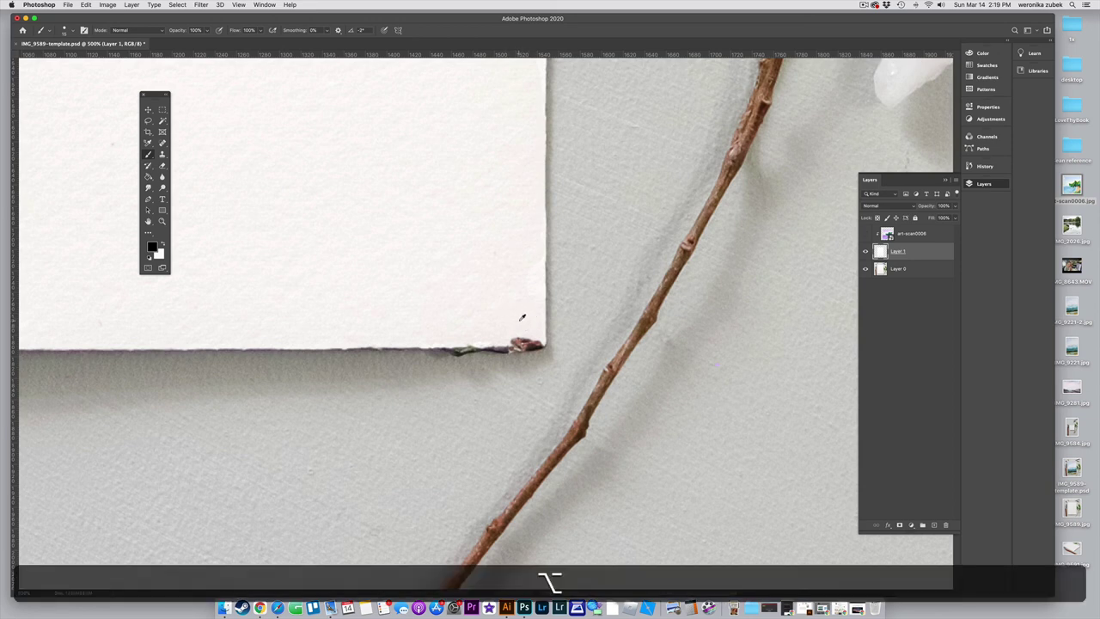
pyautogui.keyDown('alt'); pyautogui.click(534, 326); pyautogui.keyUp('alt')
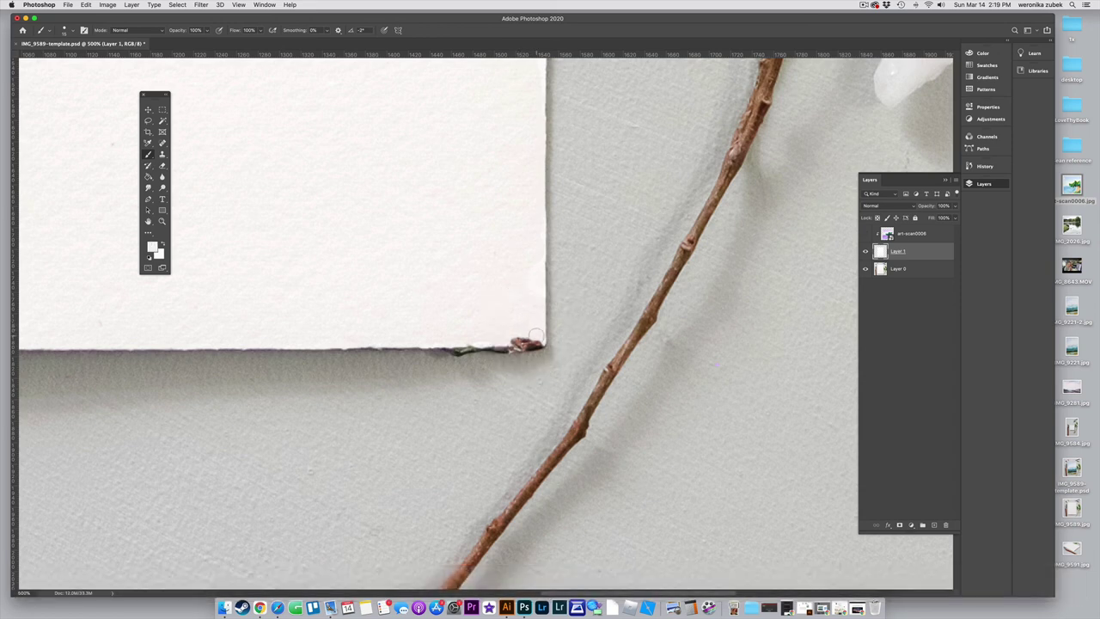
pyautogui.moveTo(541, 341); pyautogui.dragTo(518, 342)
pyautogui.click(865, 234)
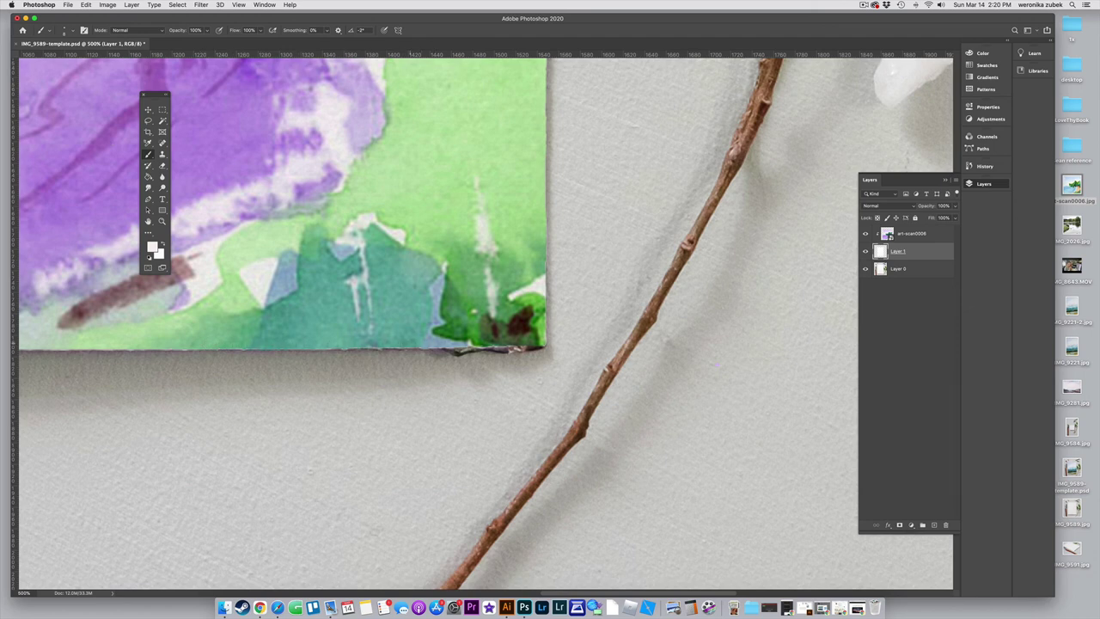
# Try painting just above the paper's bottom edge with a grey sampled from the shadow below it
pyautogui.keyDown('alt'); pyautogui.click(406, 362); pyautogui.keyUp('alt')
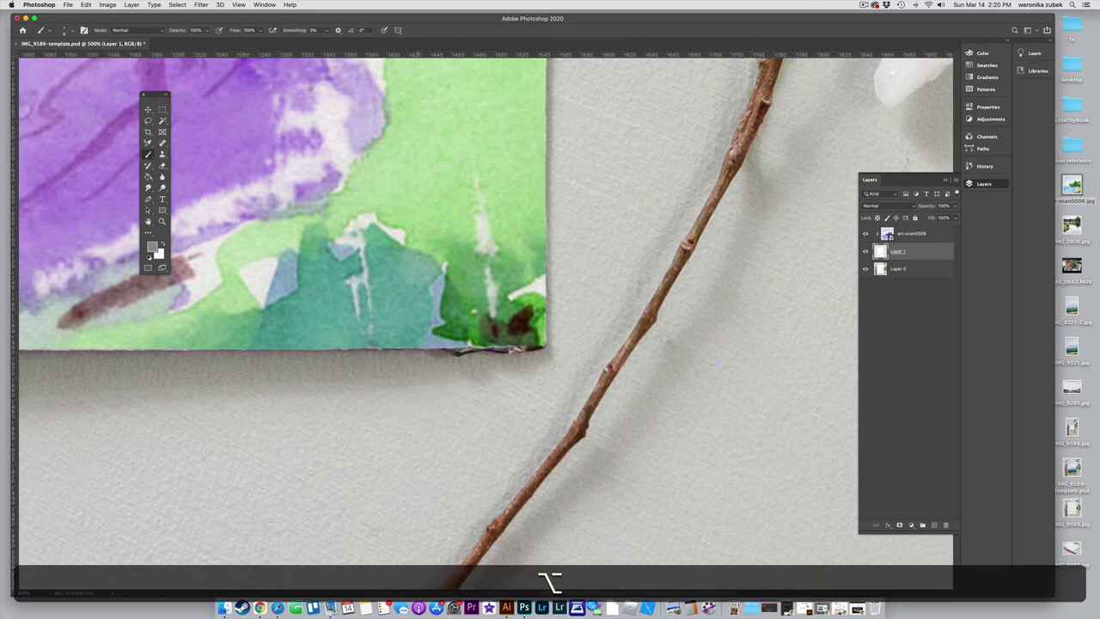
pyautogui.moveTo(385, 338)
pyautogui.mouseDown()
pyautogui.moveTo(438, 338)
pyautogui.moveTo(382, 339)
pyautogui.mouseUp()
pyautogui.press('super+z')
# Hide the art-scan0006 layer and sample the off-white paper color again near the bottom edge
pyautogui.click(865, 233)
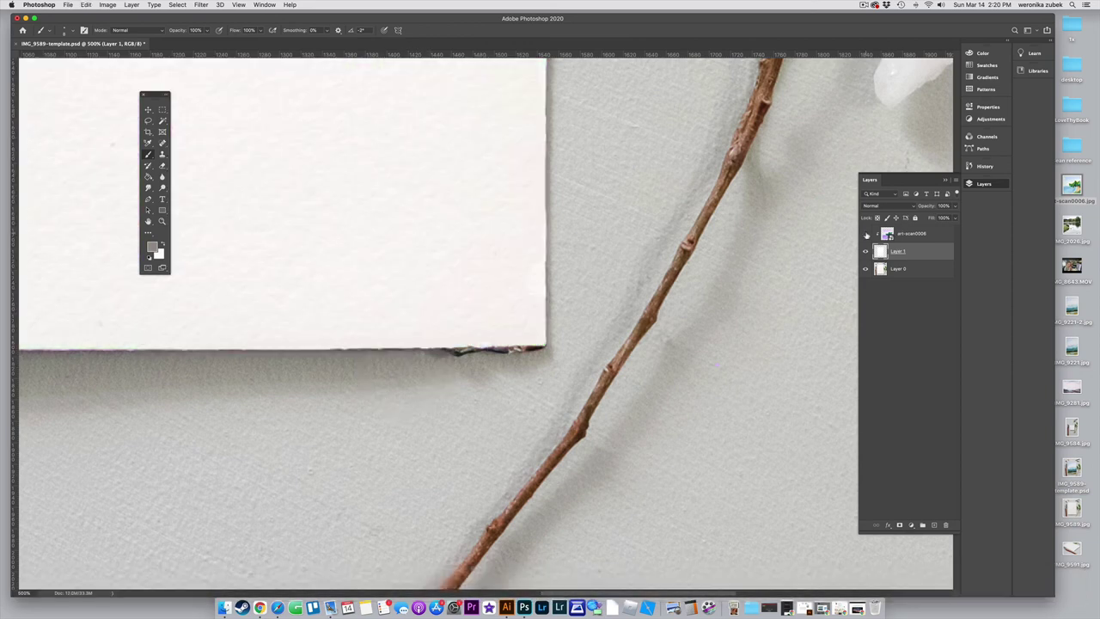
pyautogui.keyDown('alt'); pyautogui.click(382, 334); pyautogui.keyUp('alt')
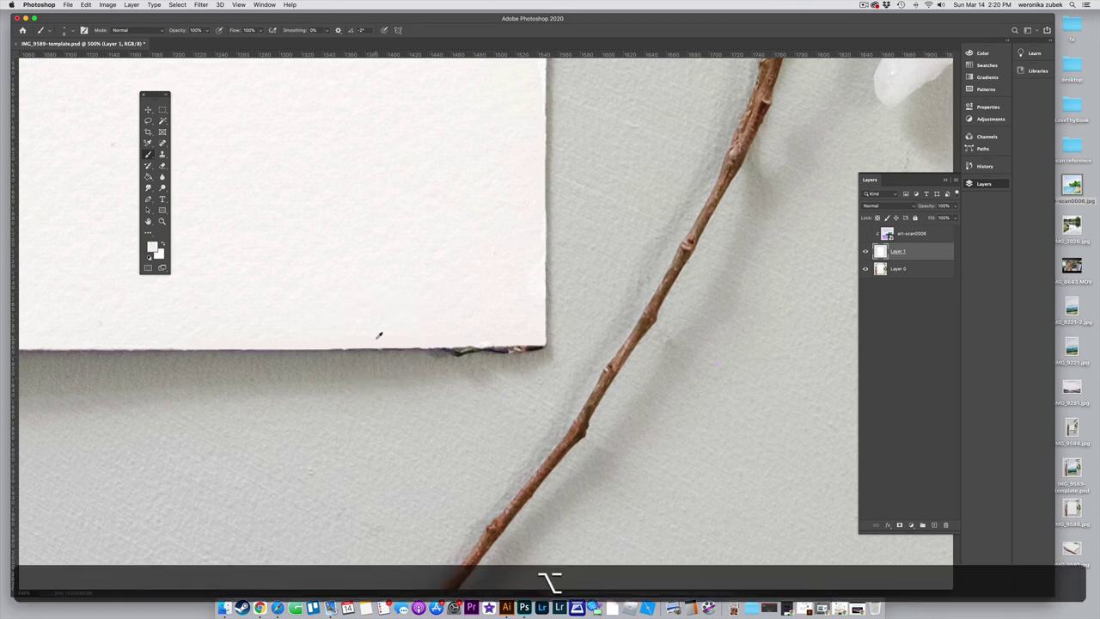
pyautogui.keyDown('alt'); pyautogui.click(329, 327); pyautogui.keyUp('alt')
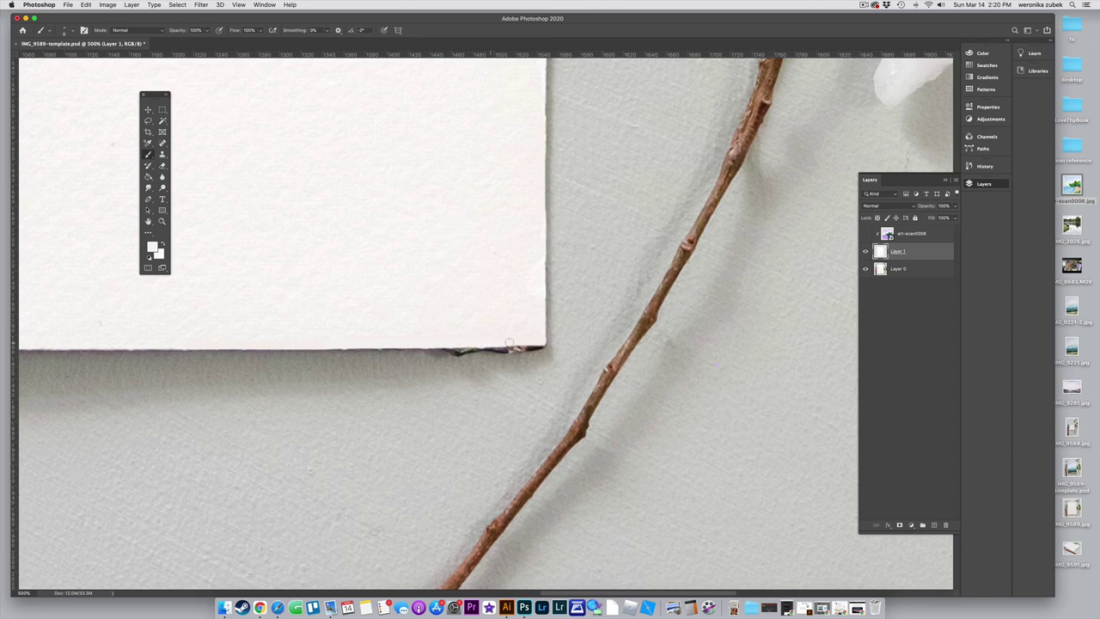
# Examine the paper's bottom edge and corners with the artwork hidden, and its upper-right edges with the art-scan0006 layer shown
pyautogui.hscroll(-15, 527, 337)
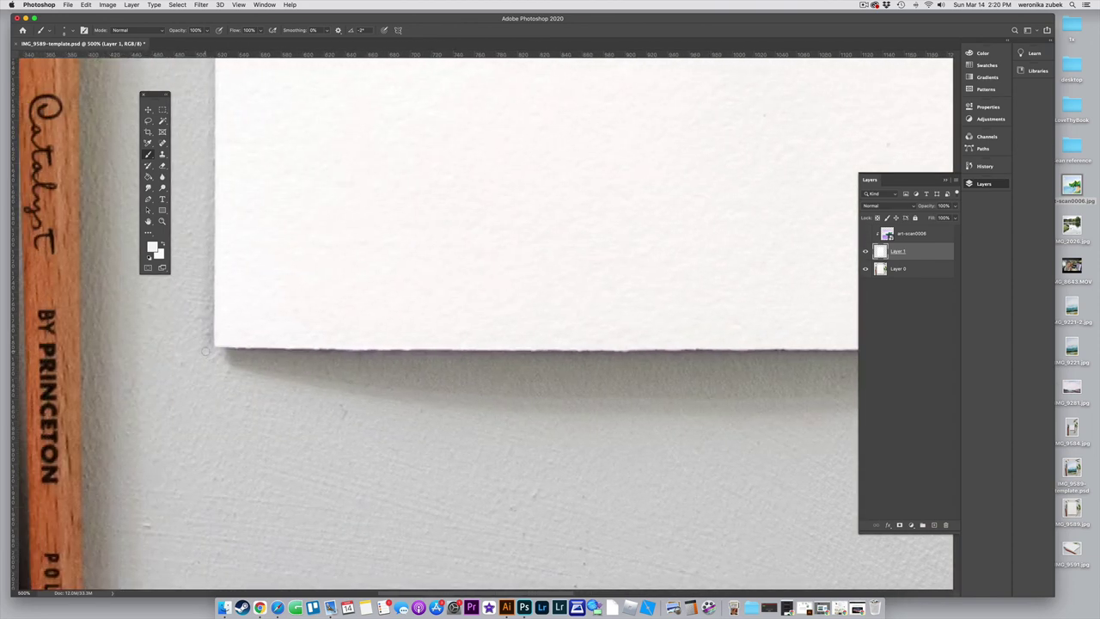
pyautogui.hscroll(8, 202, 354)
pyautogui.hscroll(10, 221, 348)
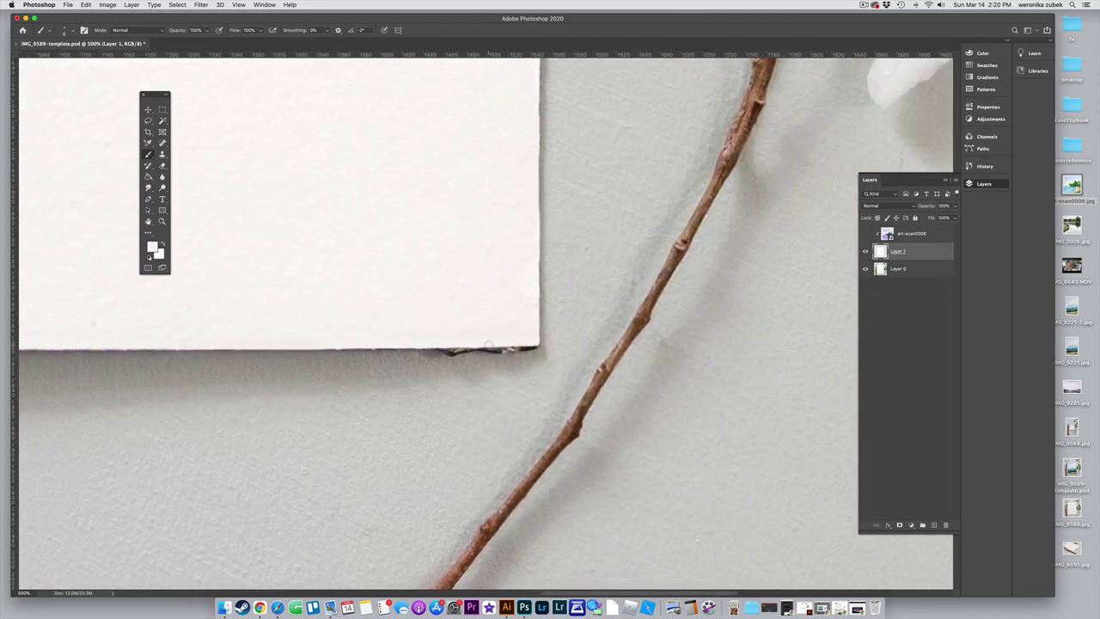
pyautogui.scroll(4, 582, 272)
pyautogui.scroll(3, 583, 273)
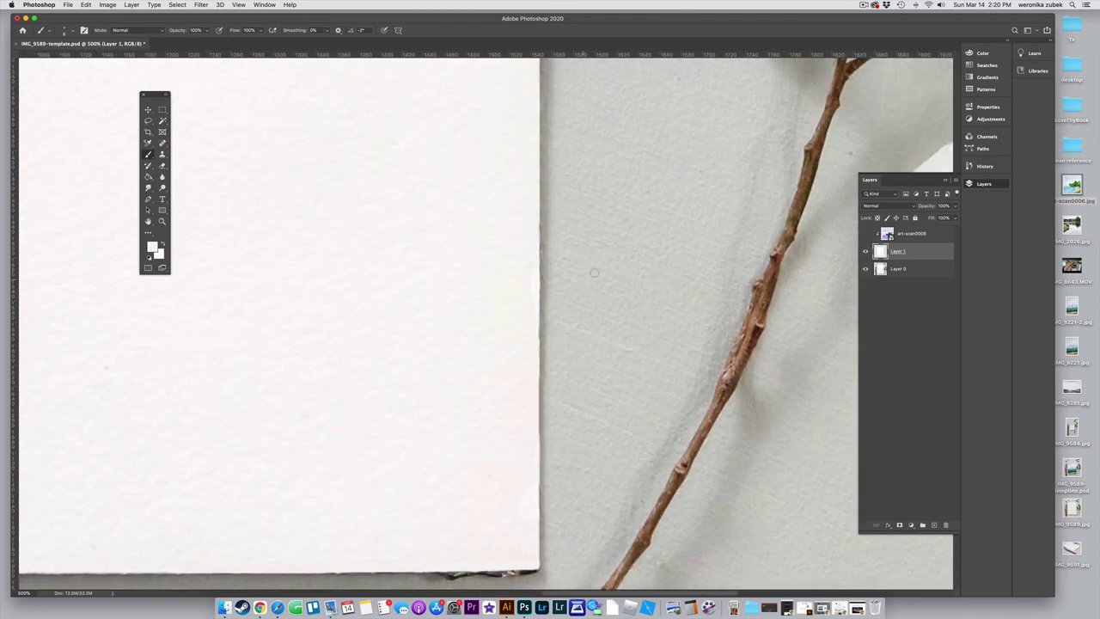
pyautogui.click(865, 233)
pyautogui.scroll(15, 593, 289)
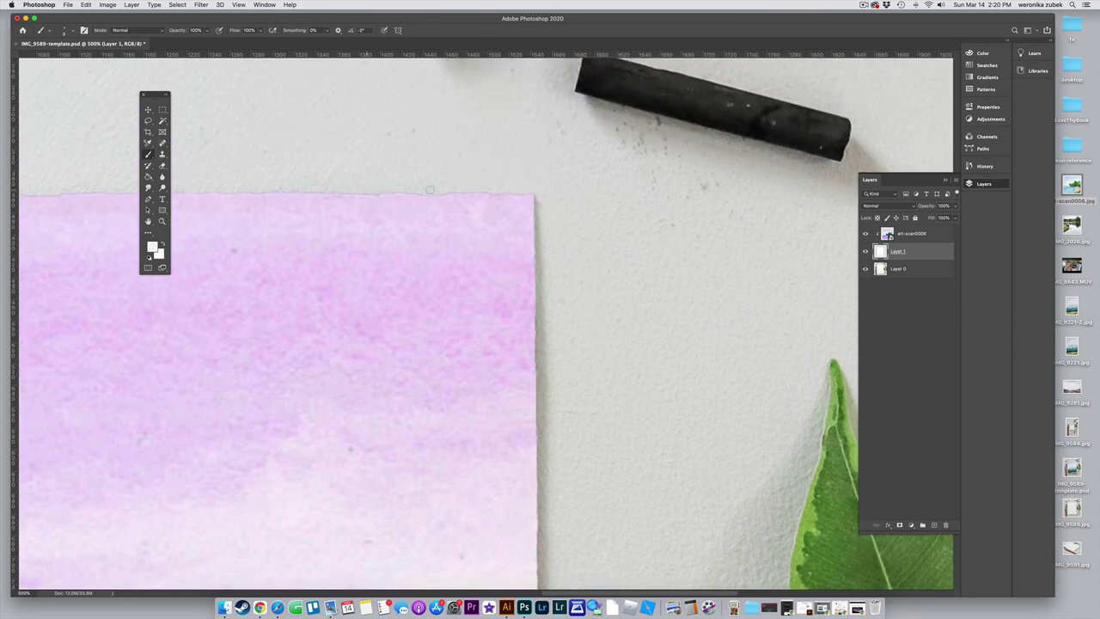
# Try erasing the uneven top edge of Layer 1 with the Eraser tool, comparing it with the art-scan0006 layer hidden and shown
pyautogui.click(865, 234)
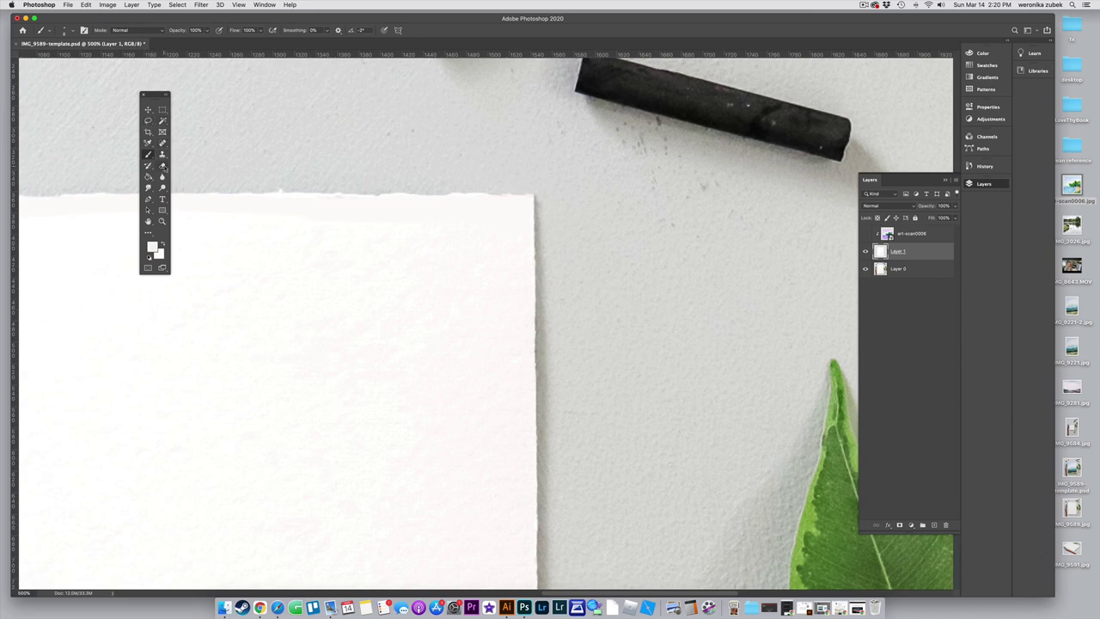
pyautogui.click(163, 166)
pyautogui.click(196, 165)
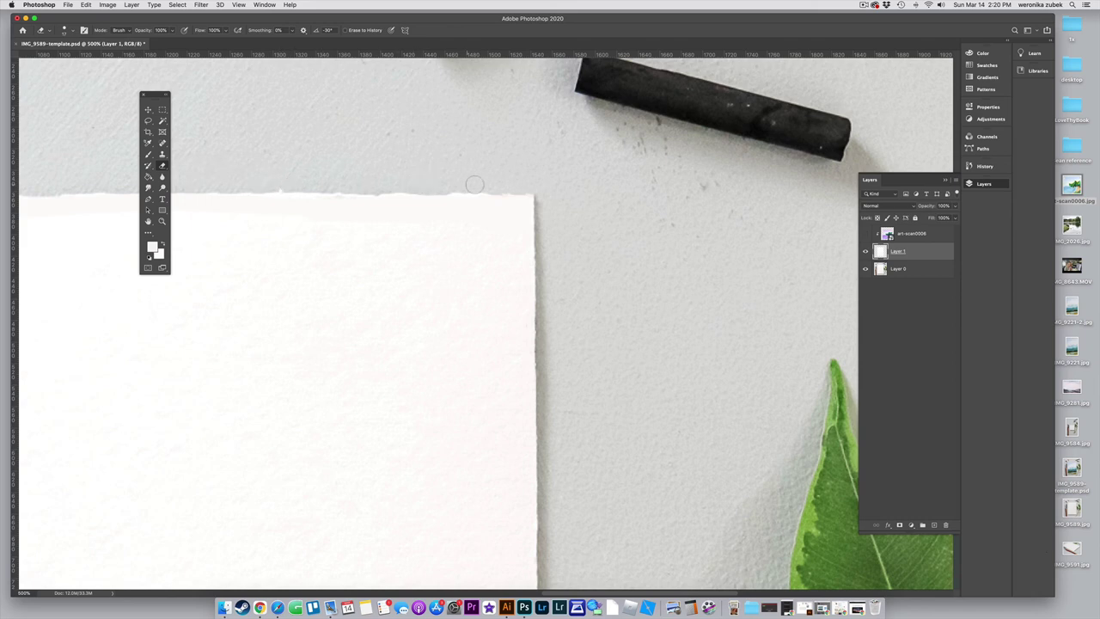
pyautogui.click(866, 235)
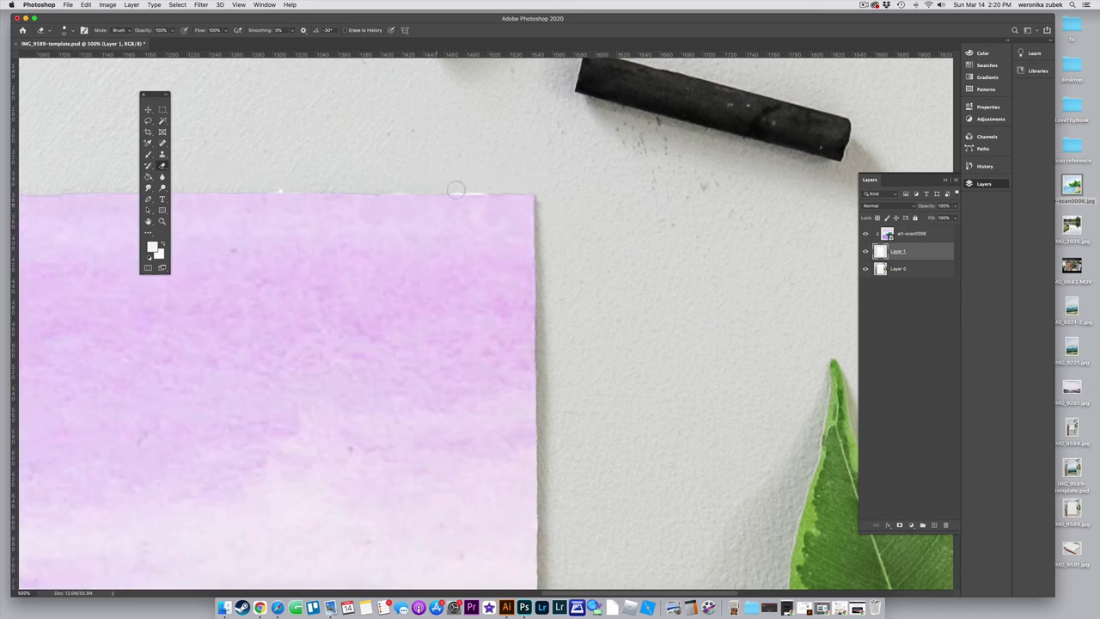
pyautogui.moveTo(463, 183)
pyautogui.mouseDown()
pyautogui.moveTo(221, 182)
pyautogui.moveTo(245, 183)
pyautogui.mouseUp()
pyautogui.press('super+comma')
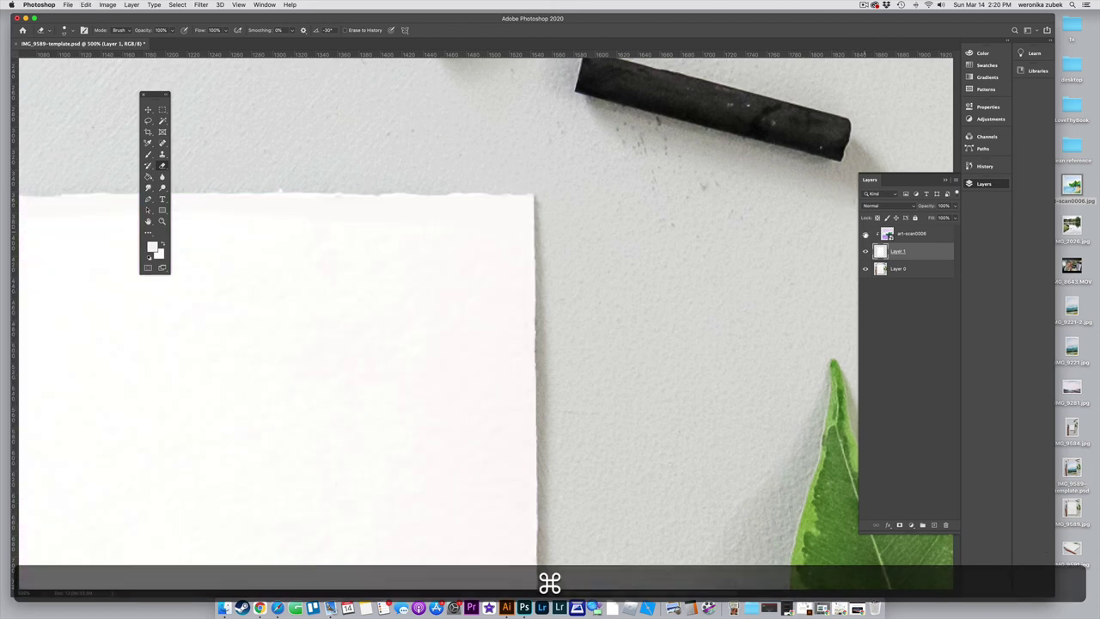
pyautogui.press('super+comma')
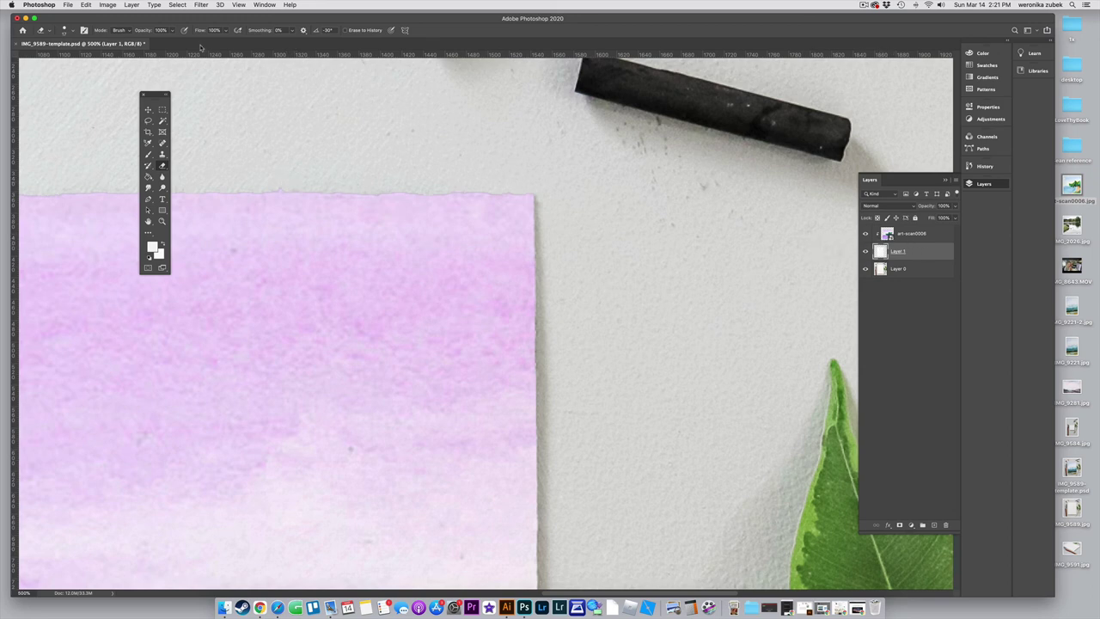
# Examine the artwork's top edge as far as the paper's upper-left corner, and the whole mockup at 66.7%
pyautogui.click(131, 4)
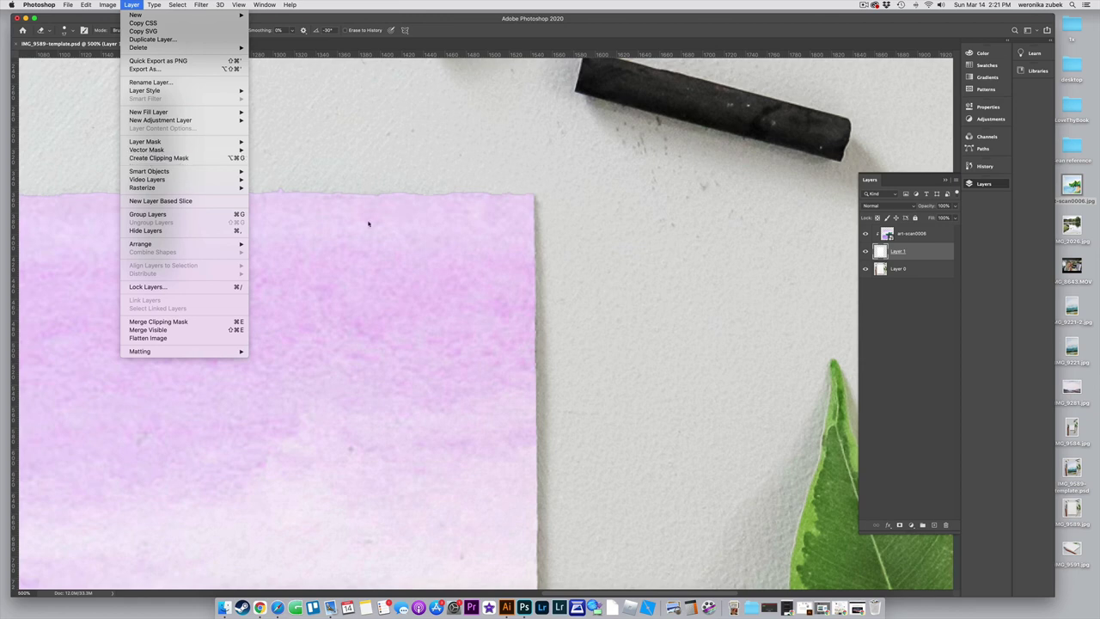
pyautogui.click(710, 260)
pyautogui.hscroll(-10, 450, 211)
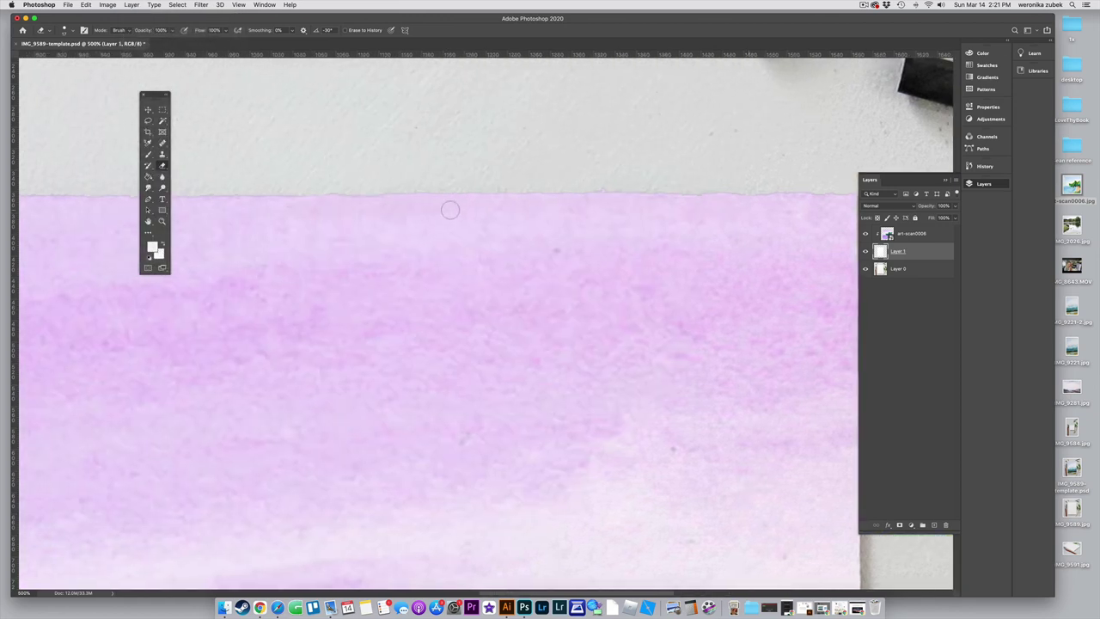
pyautogui.hscroll(-5, 451, 211)
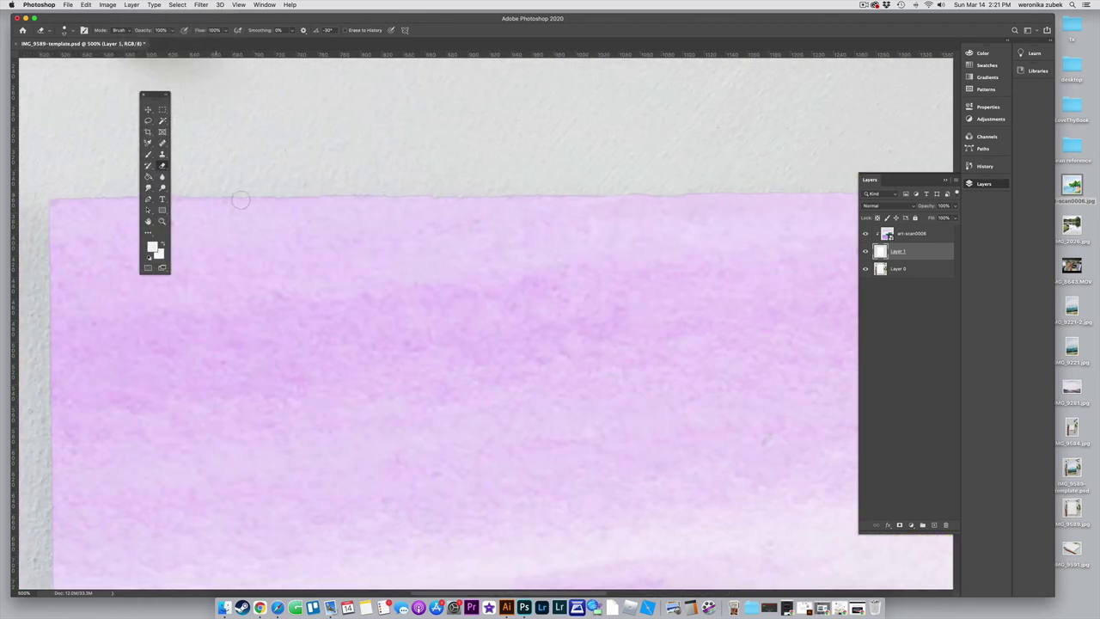
pyautogui.press('super+minus')
pyautogui.press('super+minus')
pyautogui.press('super+minus')
pyautogui.press('super+minus')
pyautogui.press('super+minus')
pyautogui.press('super+minus')
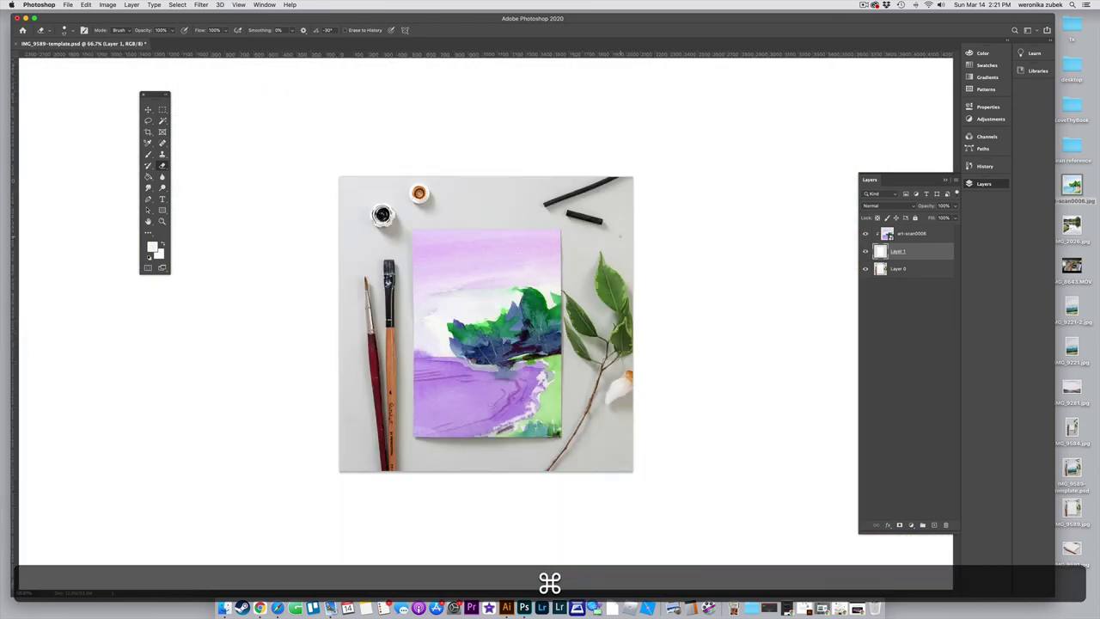